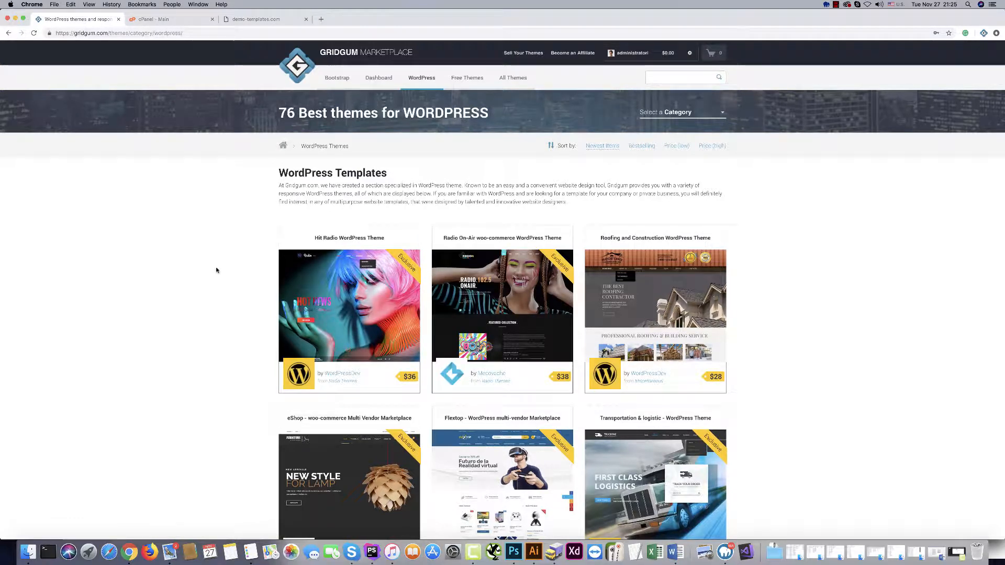
Leave the Gridgum WordPress themes listing for the demo-templates.com site tab.
mouse_move(350, 317)
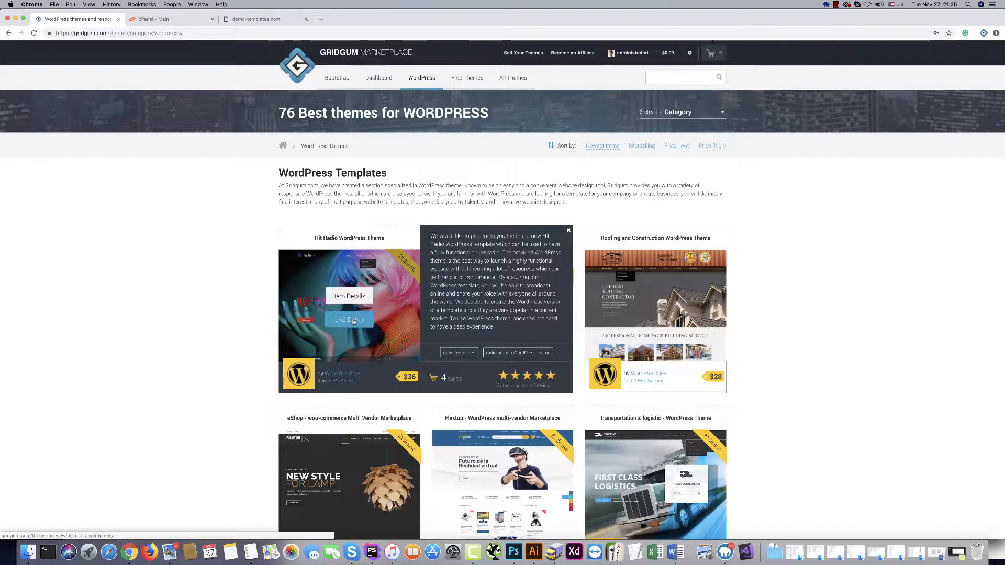
click(255, 19)
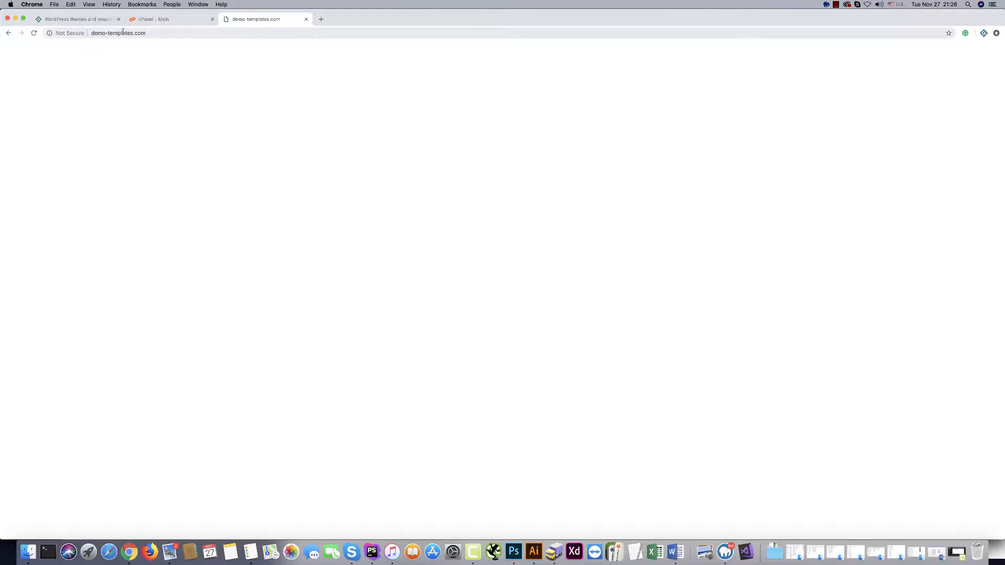
Create the MySQL database 'hitradio' (demotemp_hitradio) on cPanel's MySQL Databases page.
click(150, 19)
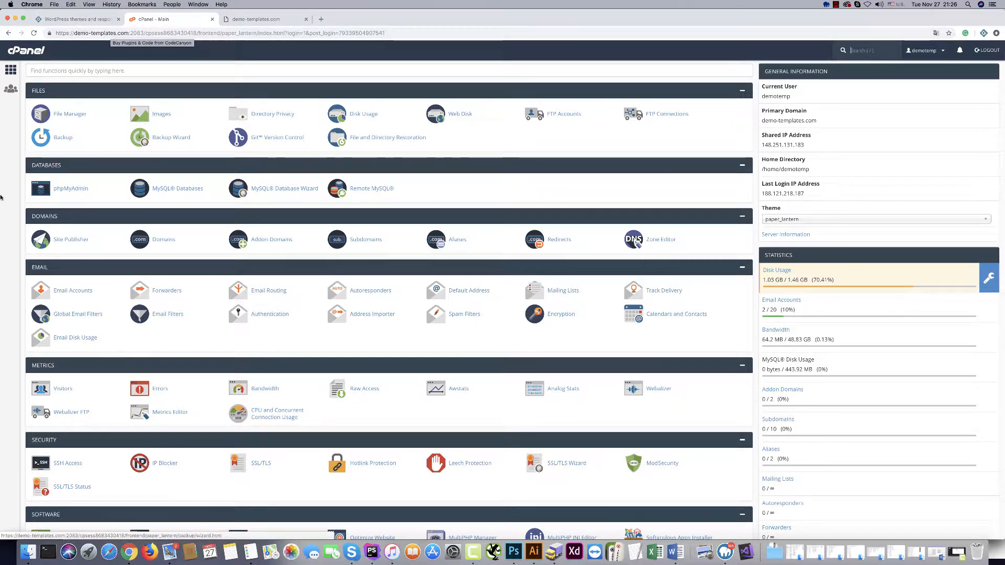
click(177, 191)
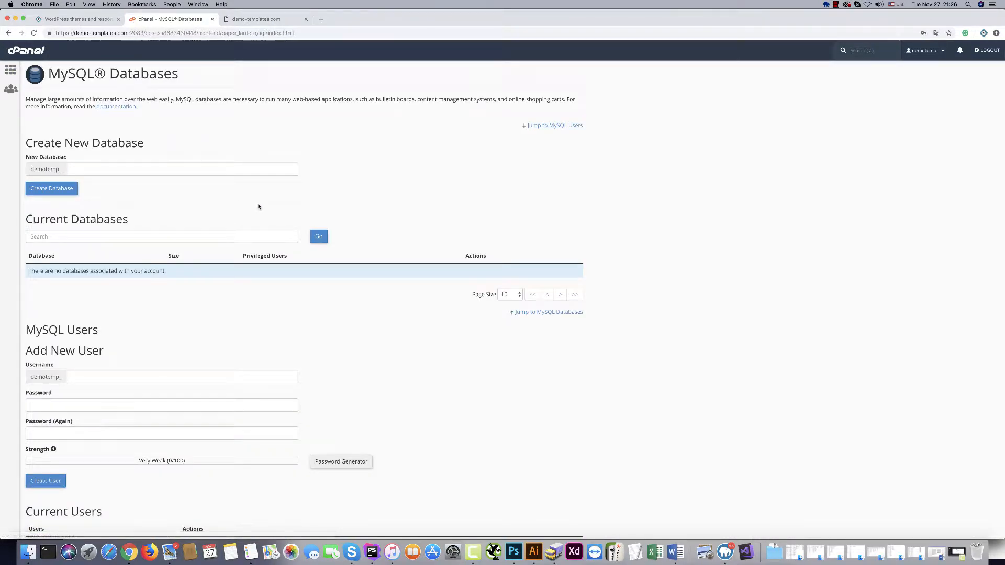
click(85, 169)
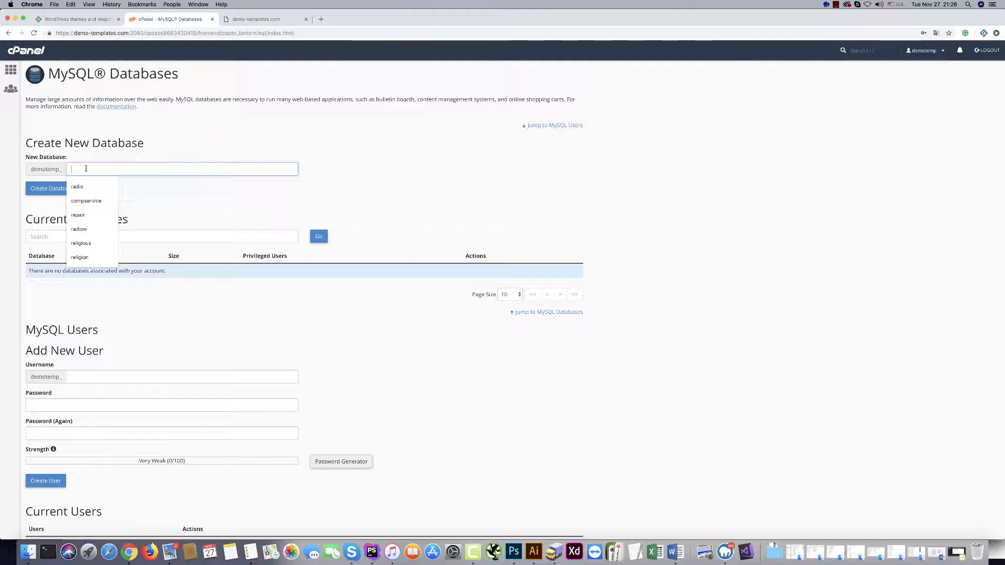
text(hitradio)
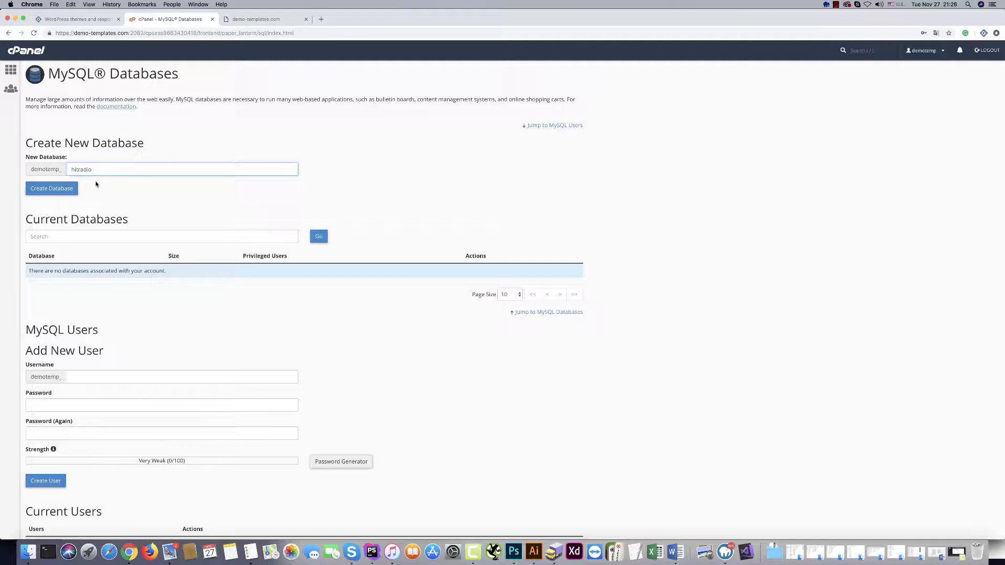
click(53, 191)
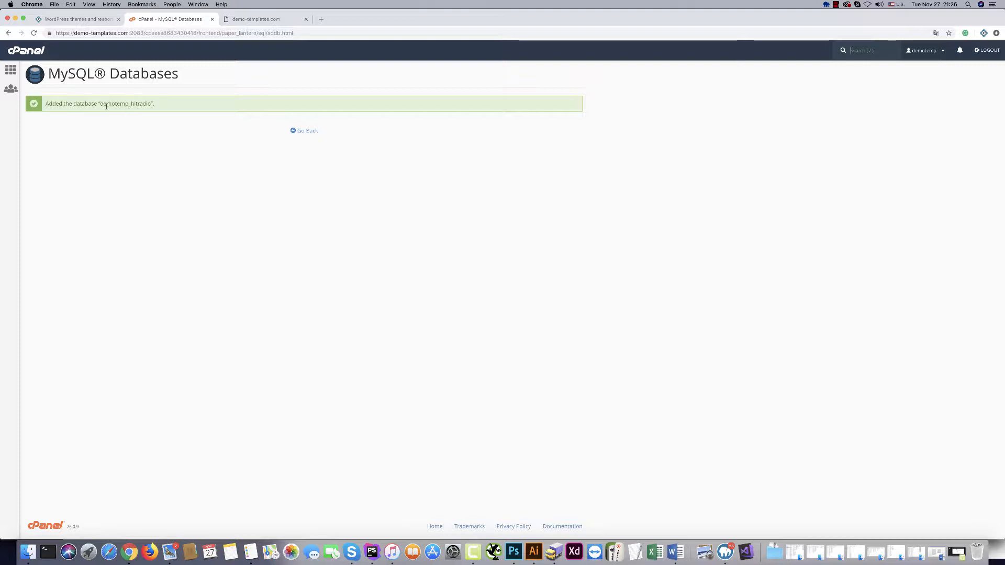
Enter the username wordpre and a password twice in the Add New User form.
click(293, 130)
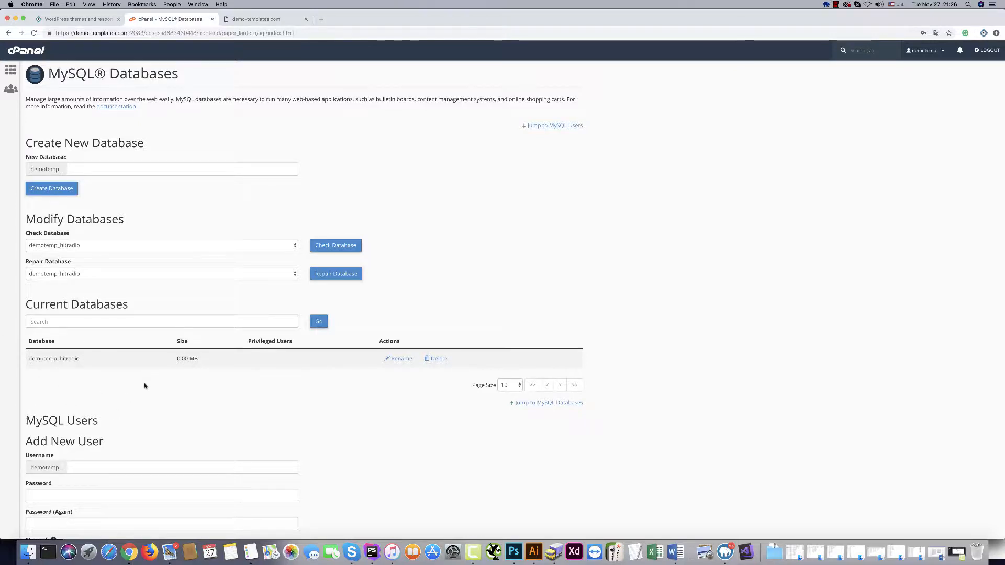
scroll(62, 388, down, 3)
click(85, 392)
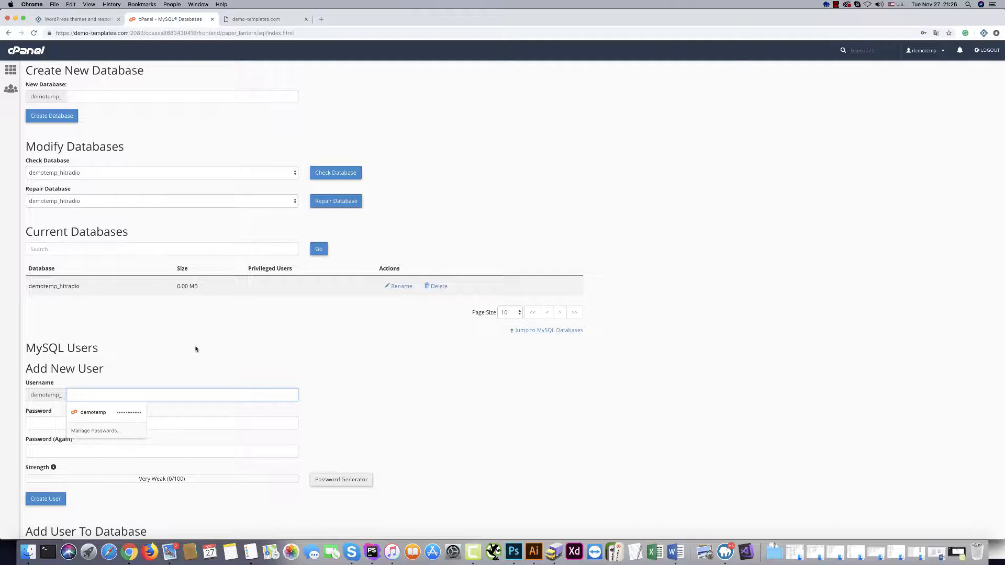
text(wordpre)
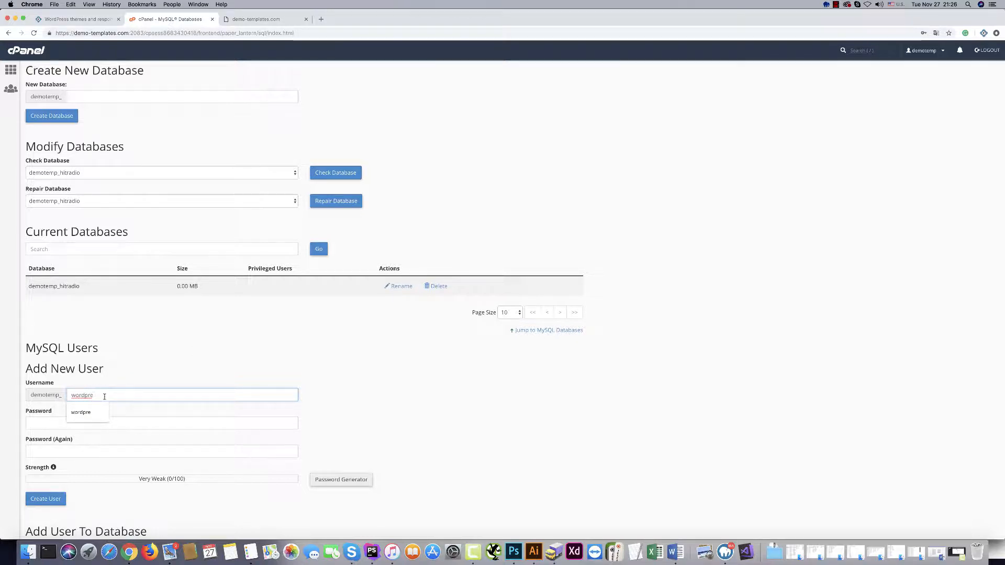
click(42, 422)
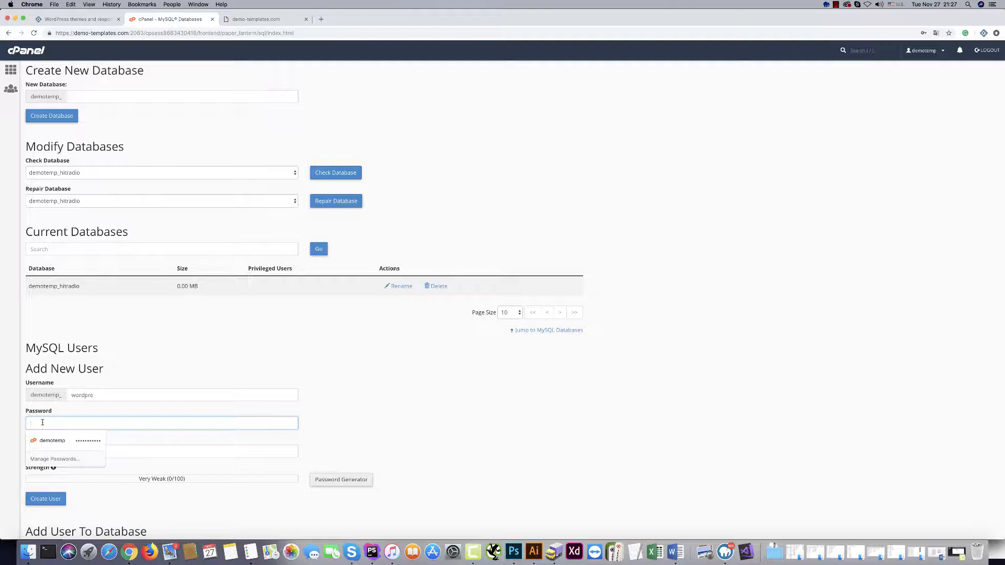
text(•••••••••)
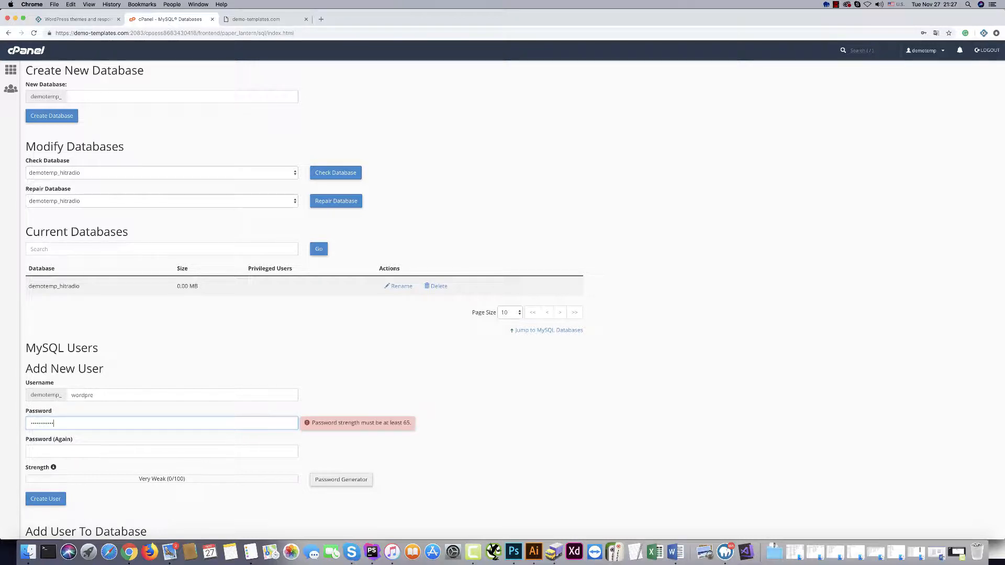
click(36, 450)
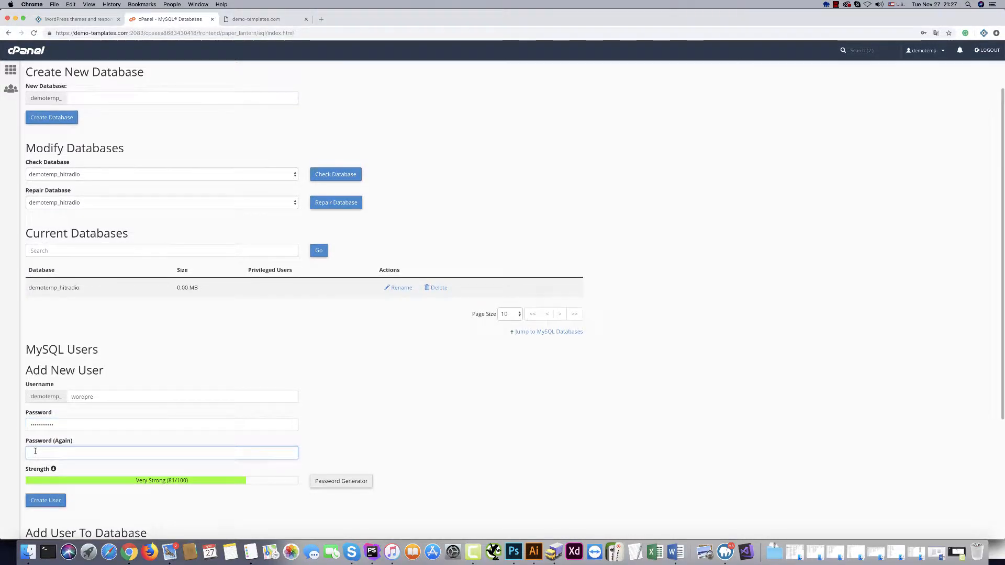
text(•••••••)
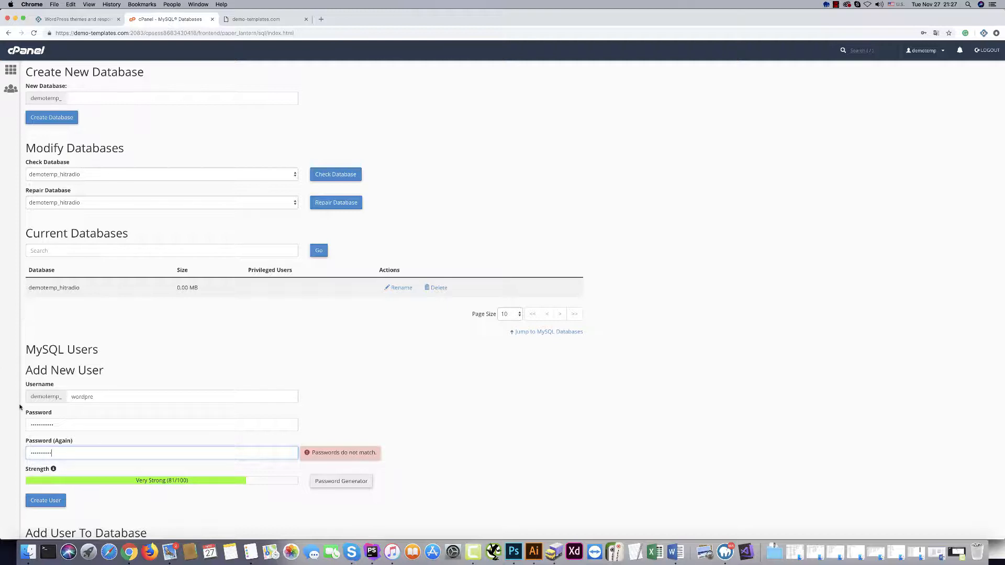
scroll(19, 407, down, 1)
click(44, 489)
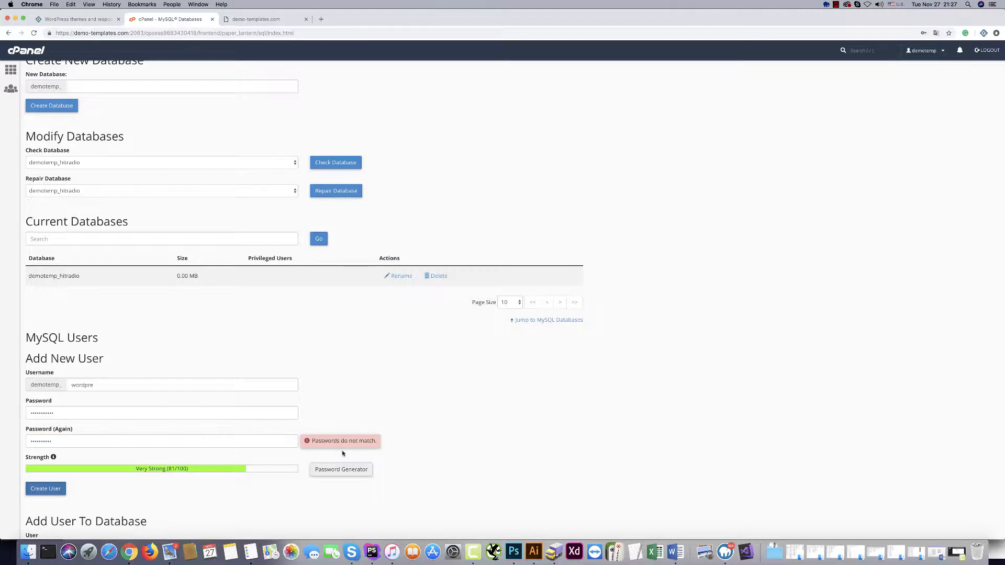
Replace the password with a very strong one, confirm it, and create the wordpre user.
drag(61, 413, 2, 412)
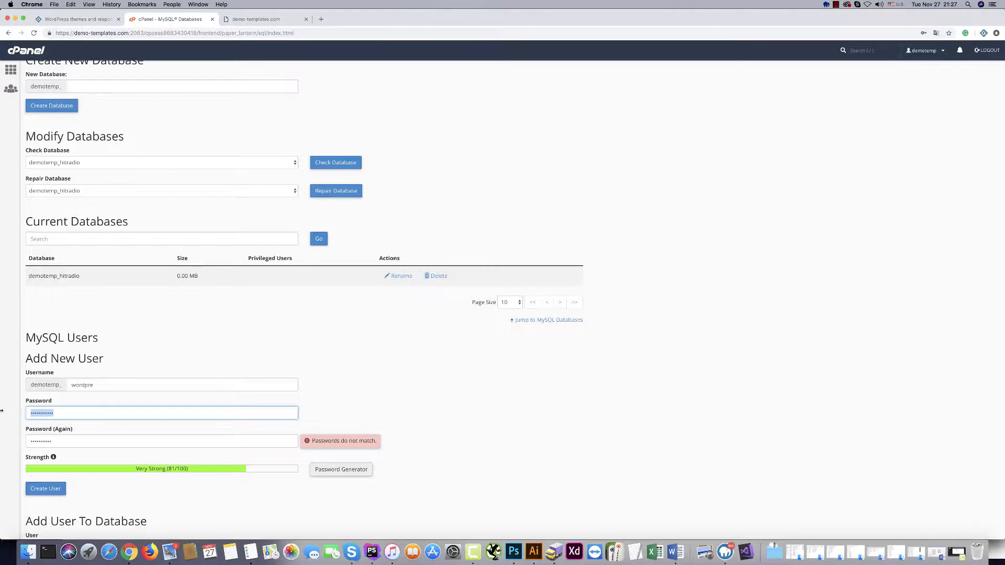
text(•••••)
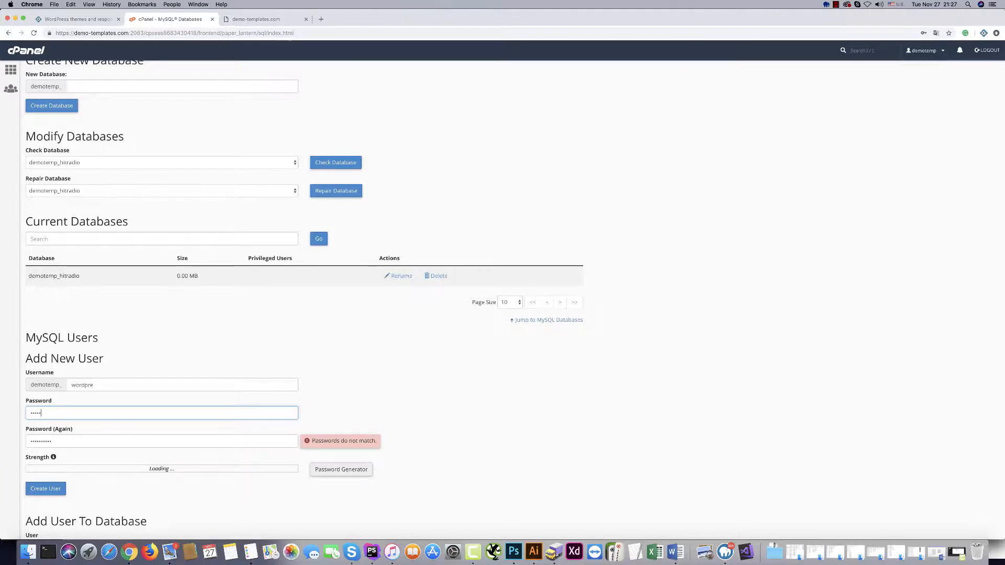
text(•)
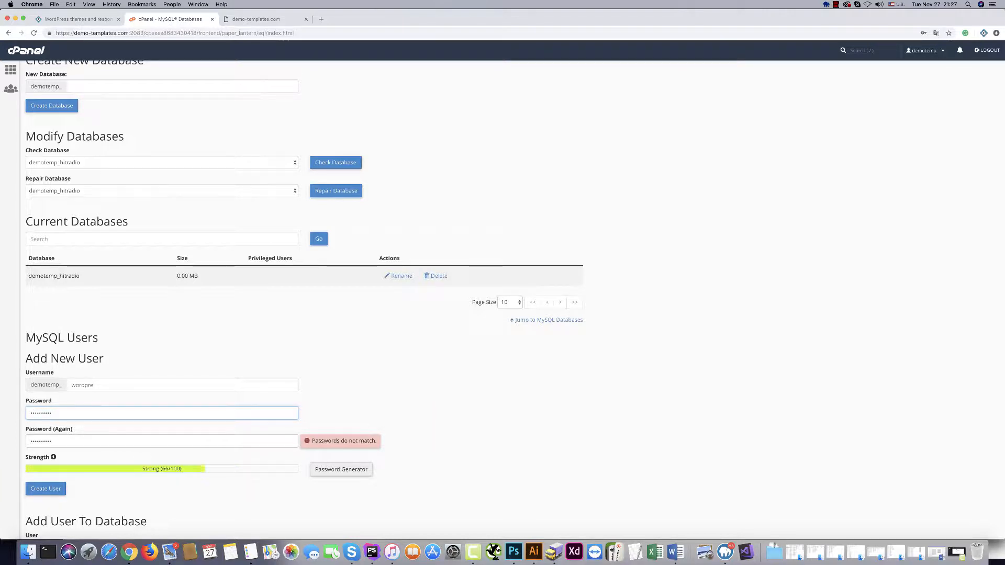
key(BackSpace)
key(BackSpace)
key(BackSpace)
key(BackSpace)
key(BackSpace)
key(BackSpace)
key(BackSpace)
key(BackSpace)
key(BackSpace)
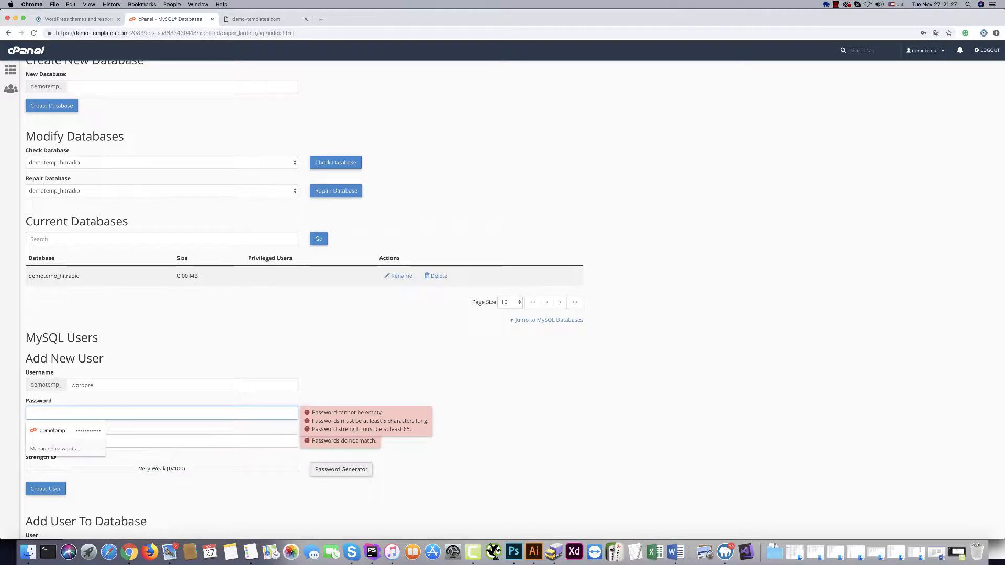
text(•••••)
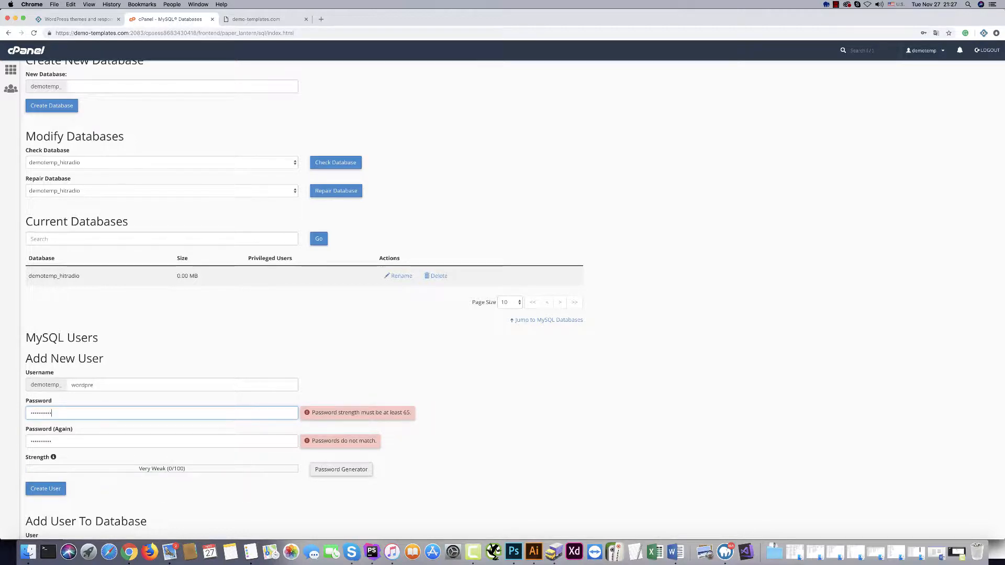
text(•)
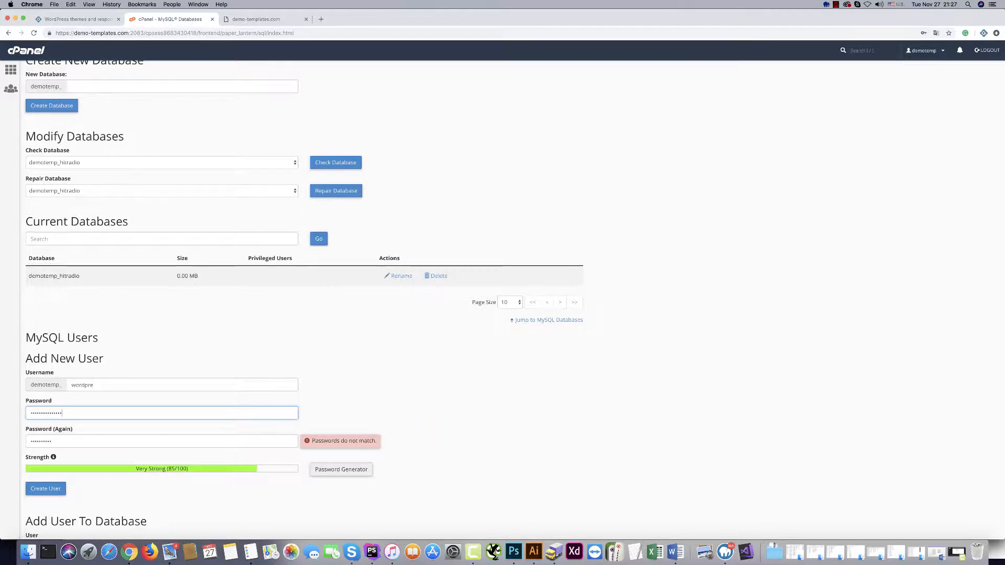
text(•)
key(Tab)
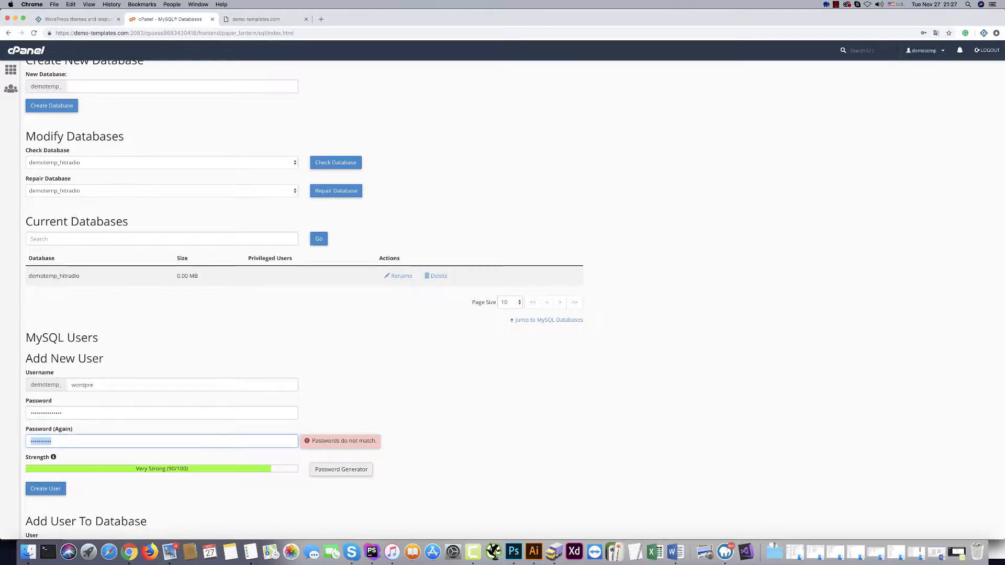
text(•••••••••••••••)
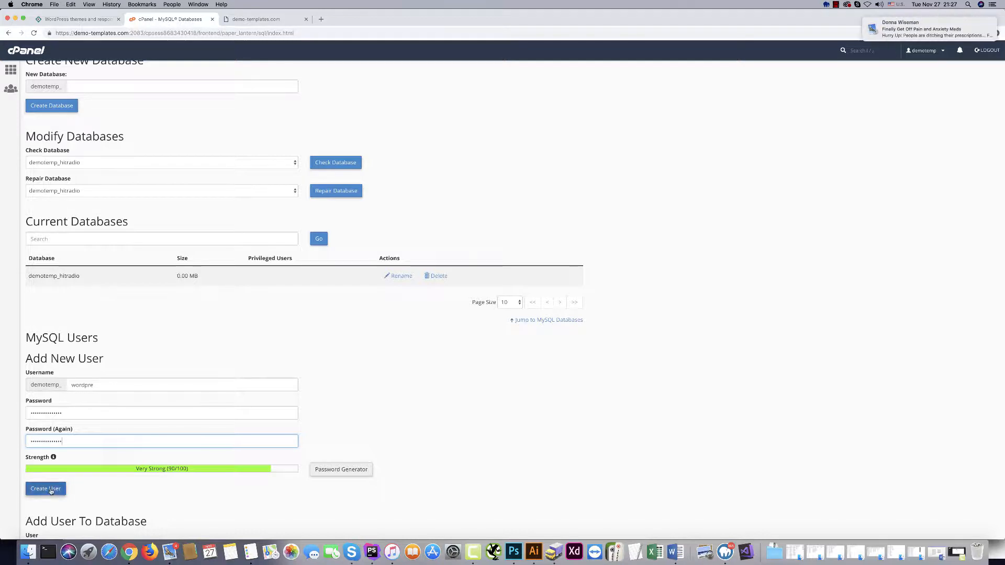
click(50, 489)
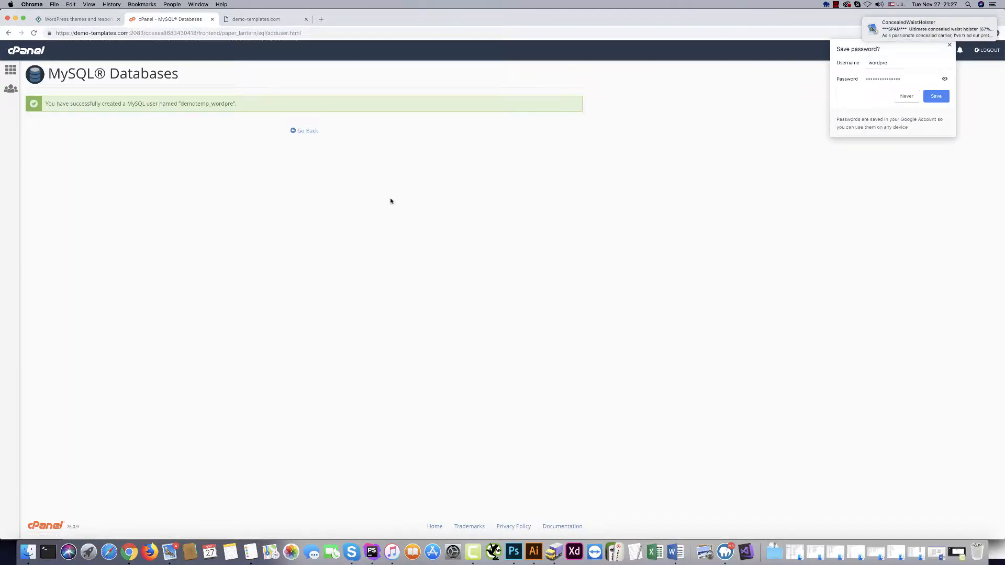
click(306, 130)
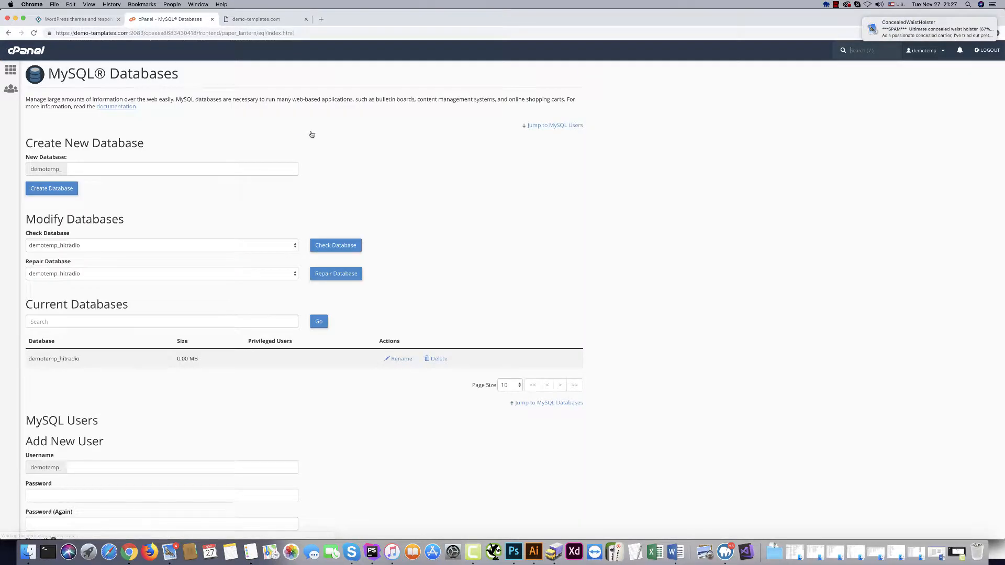
Pair user demotemp_wordpre with database demotemp_hitradio under Add User To Database and add it.
scroll(204, 397, down, 3)
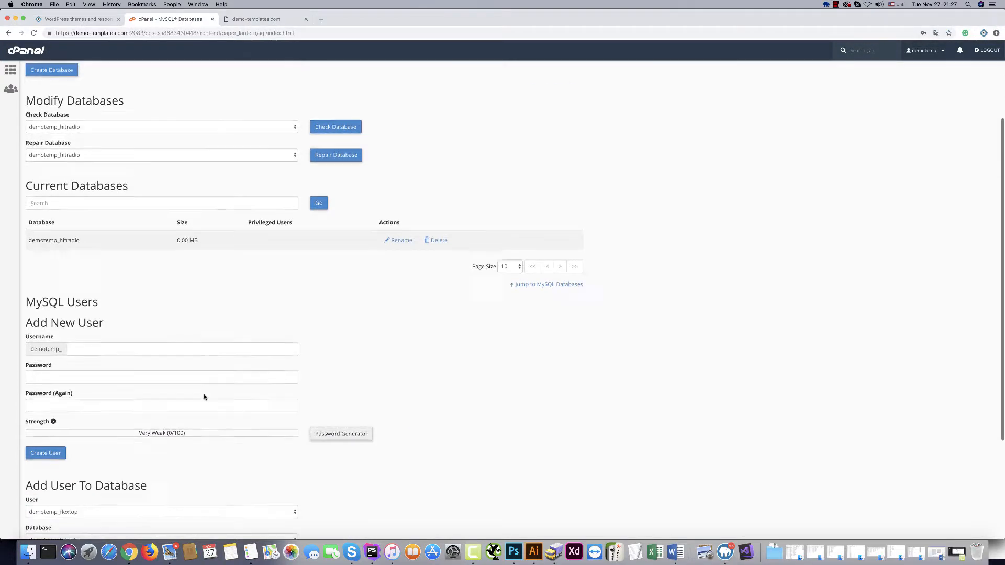
scroll(204, 396, down, 4)
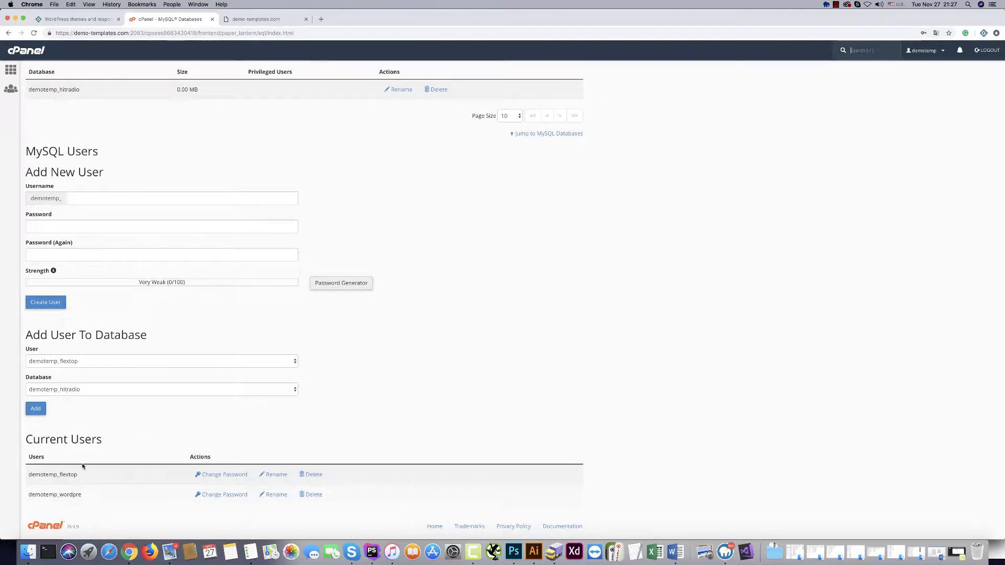
click(73, 363)
click(74, 368)
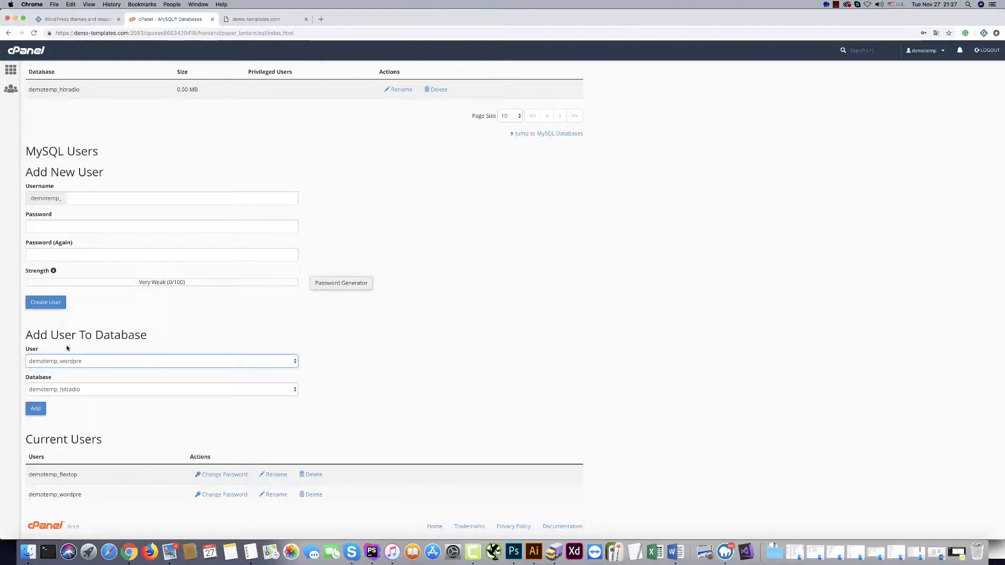
click(75, 390)
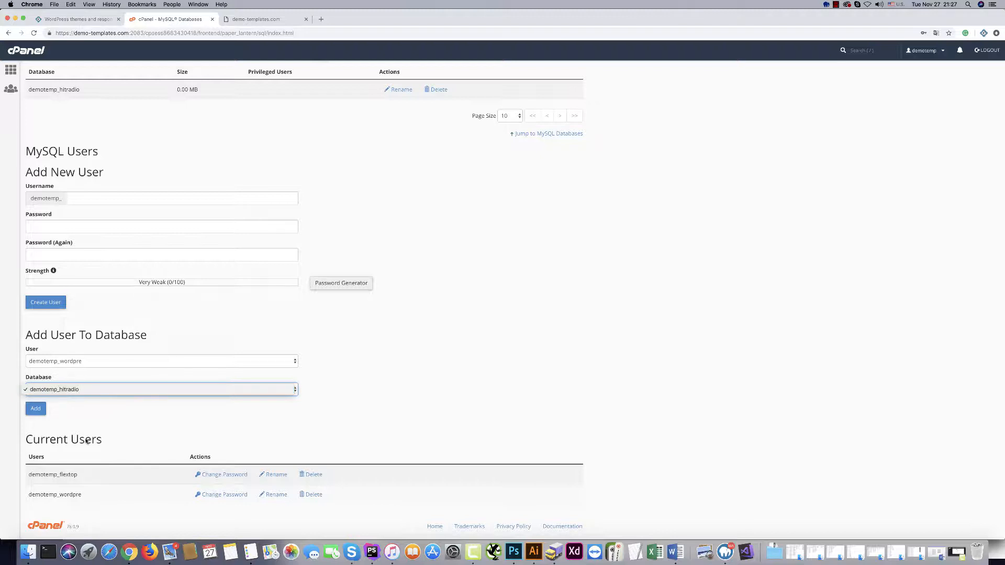
click(98, 410)
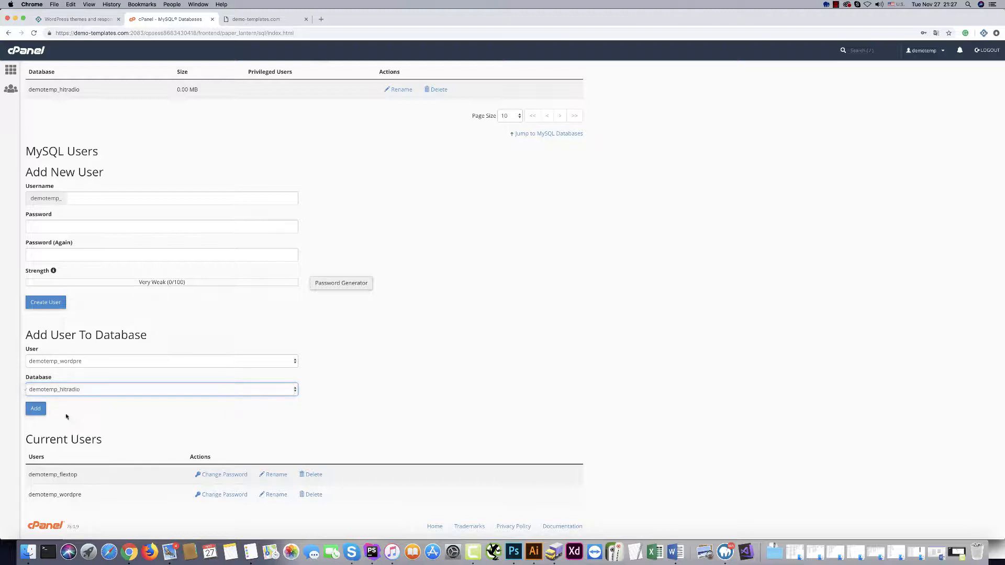
click(56, 362)
click(65, 362)
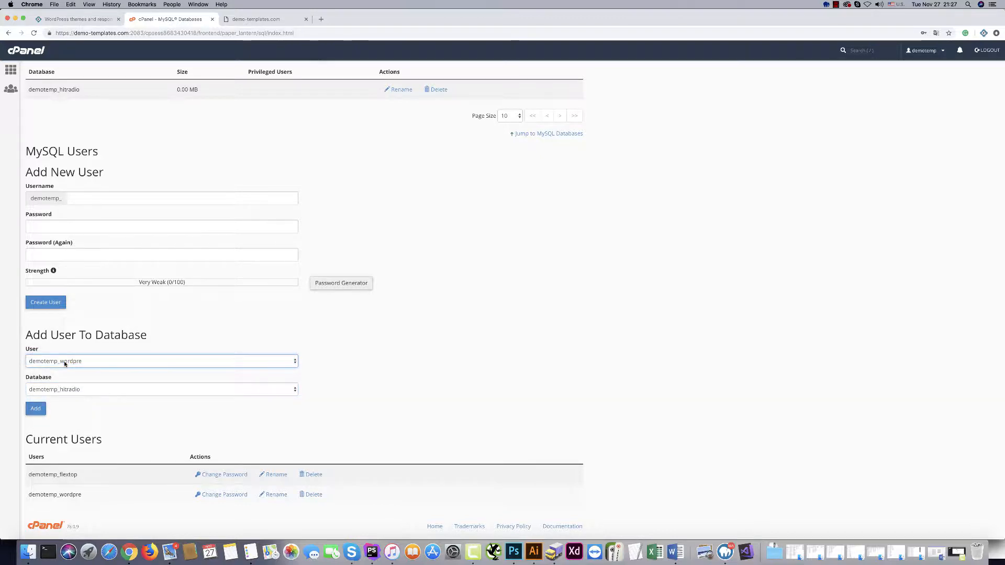
click(42, 393)
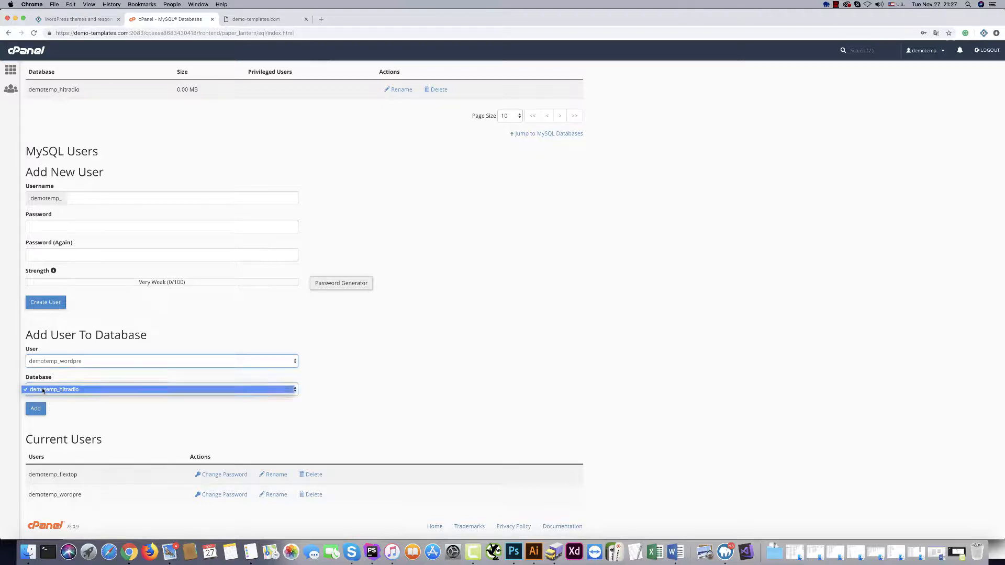
click(42, 391)
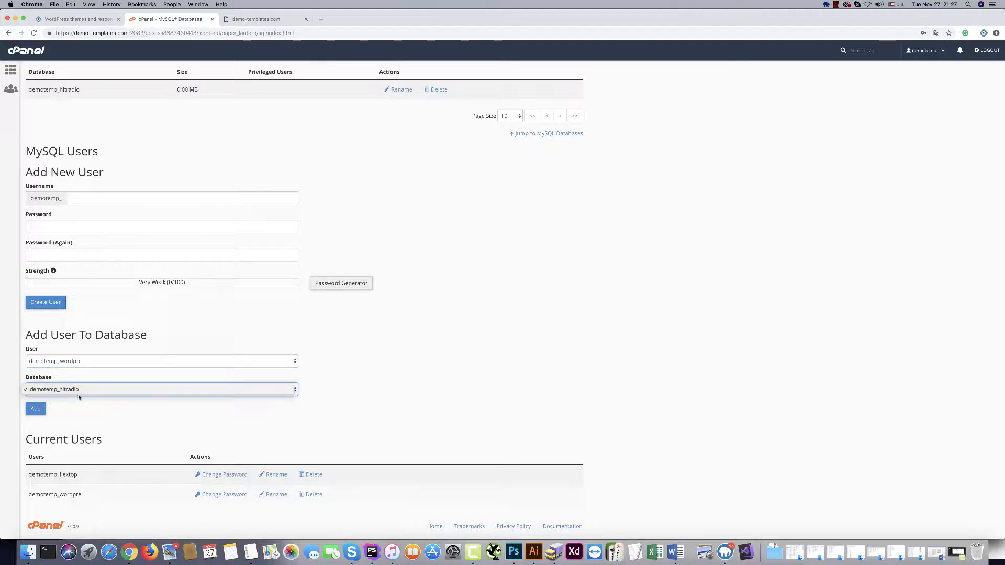
click(35, 411)
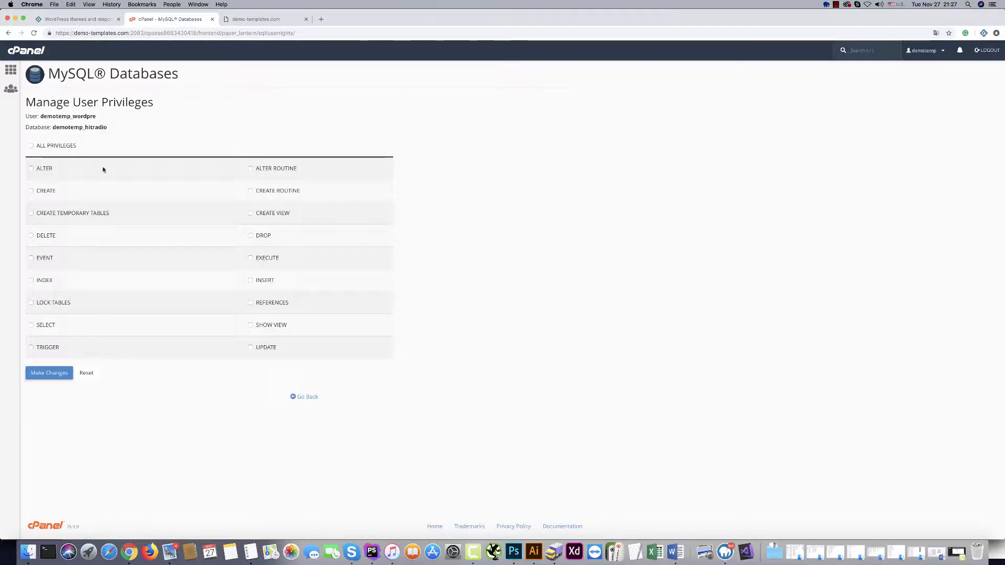
Grant the wordpre user ALL PRIVILEGES on the hitradio database and save the changes.
click(32, 146)
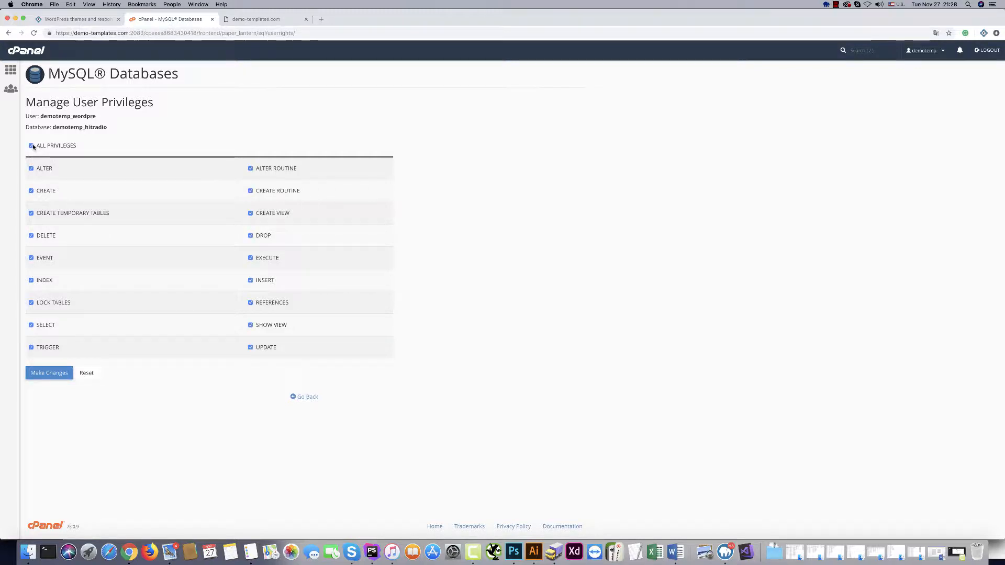
click(42, 374)
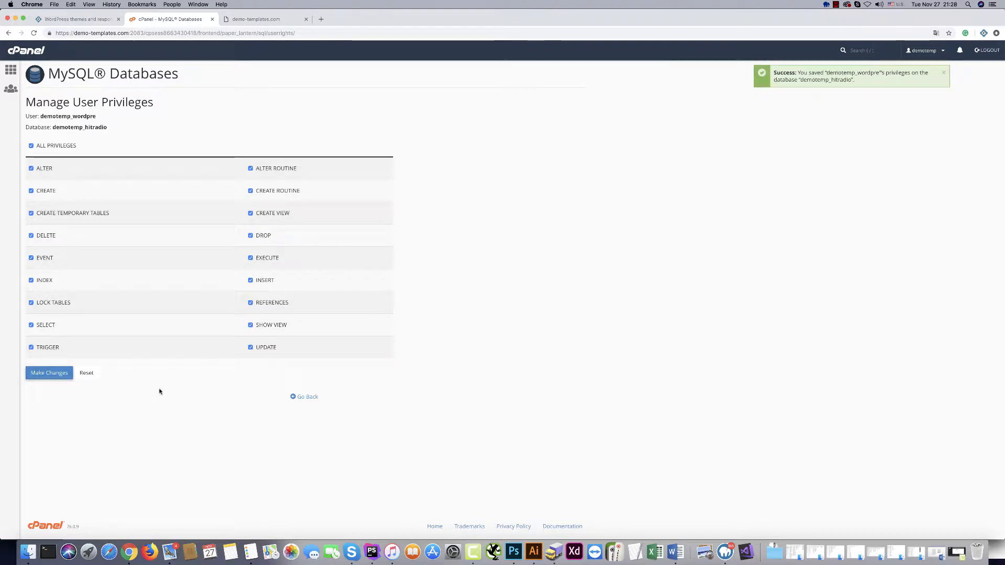
click(50, 374)
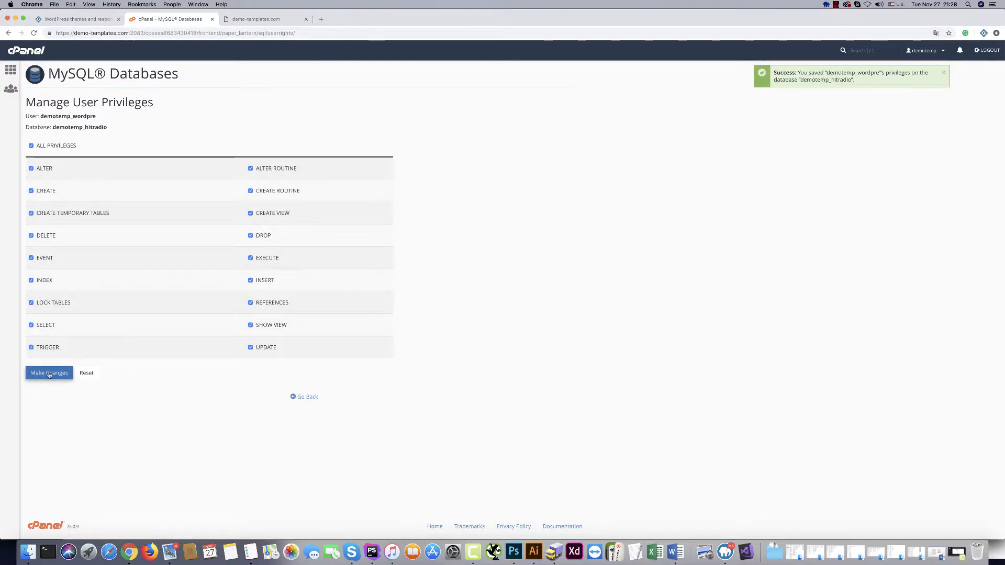
click(307, 398)
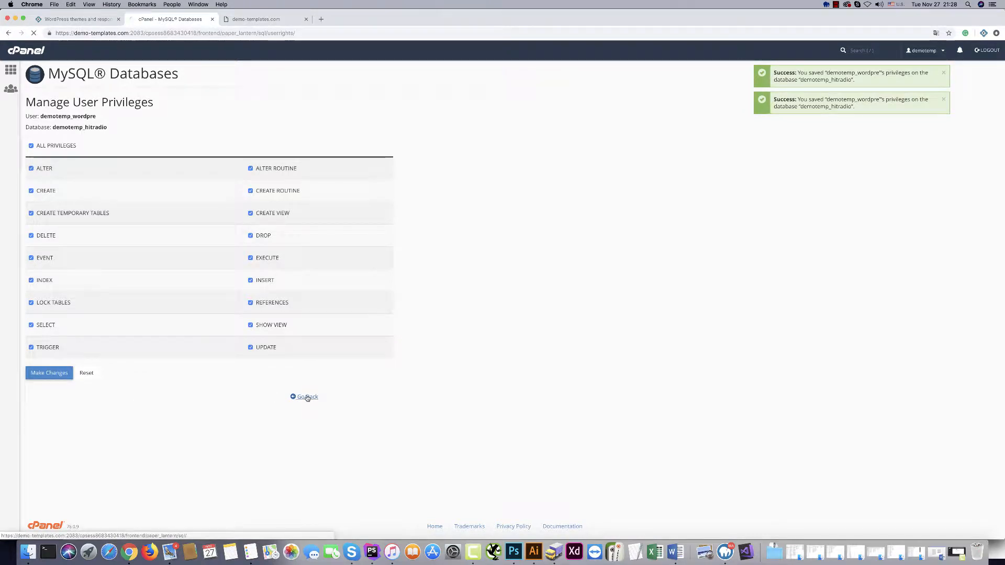
Open the cPanel home page in a new tab and launch File Manager.
scroll(78, 425, down, 3)
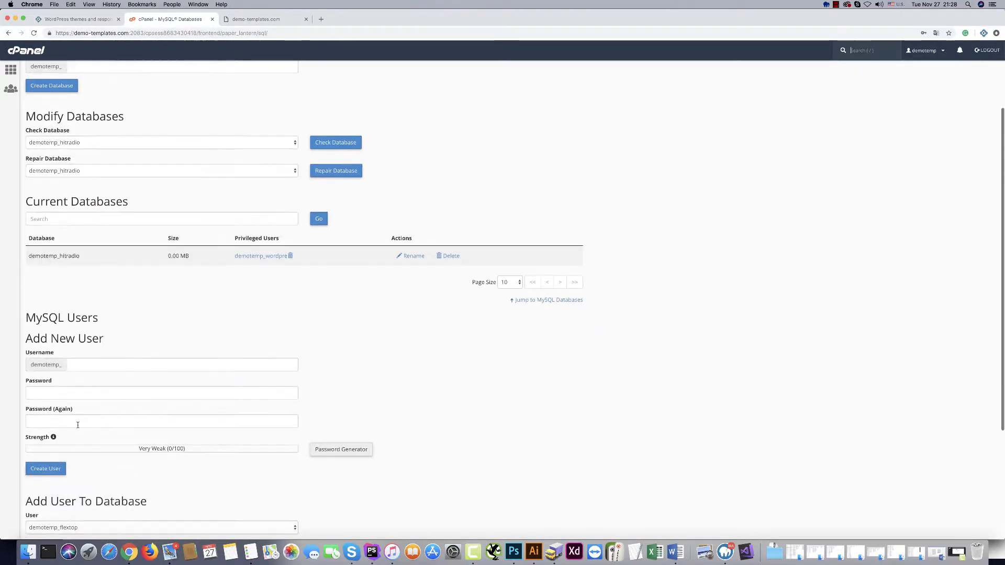
scroll(76, 421, down, 4)
click(68, 382)
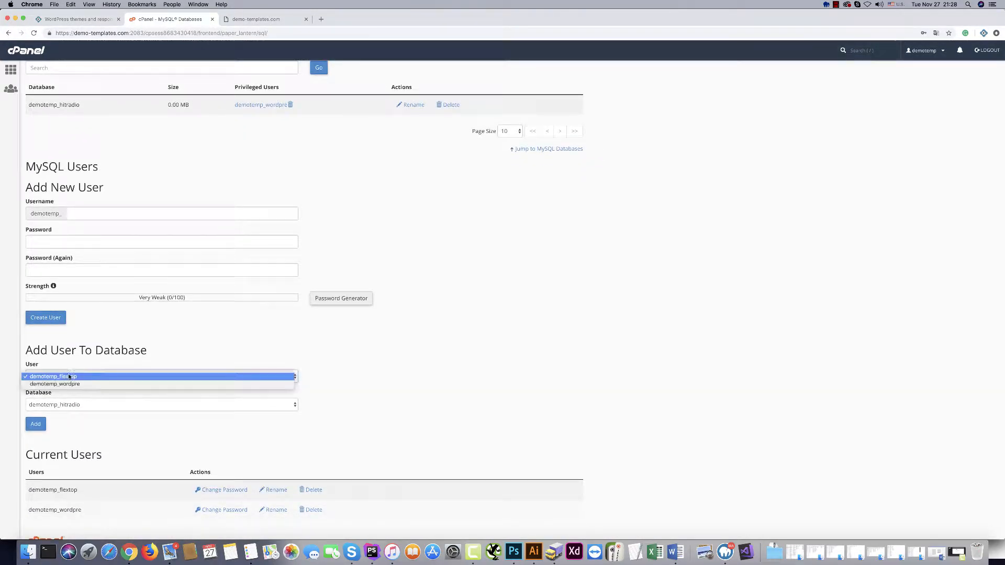
click(66, 384)
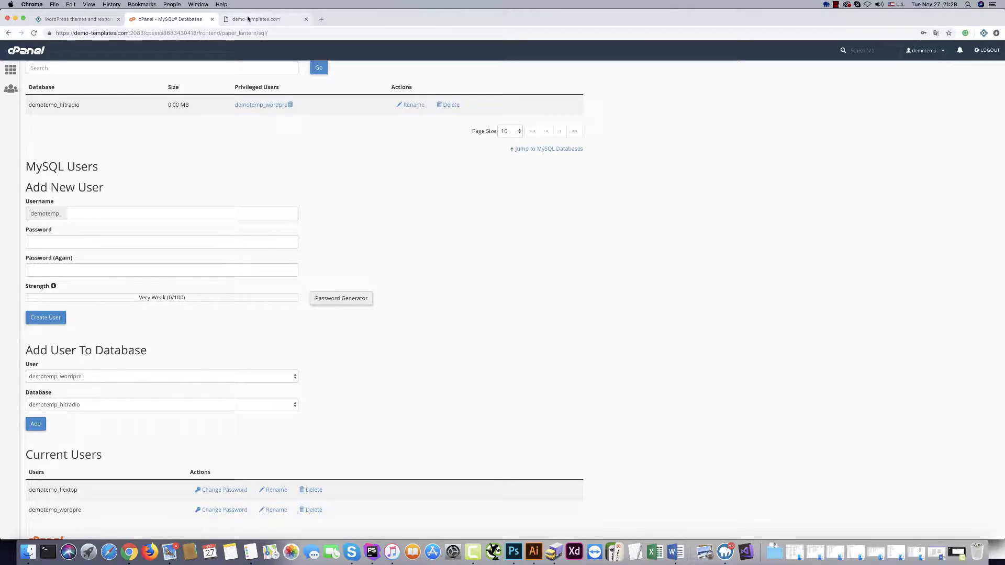
super+click(30, 52)
click(253, 19)
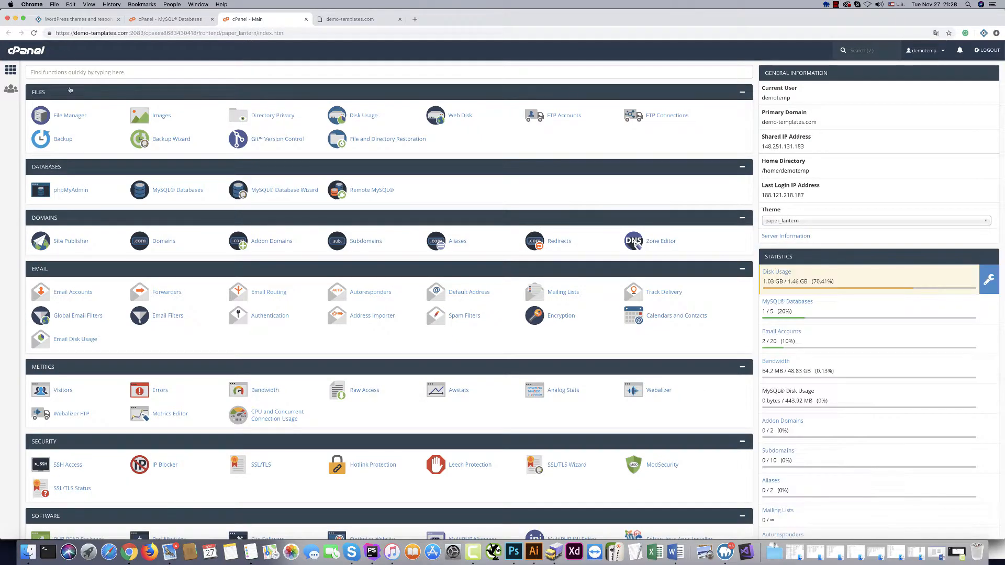
click(68, 116)
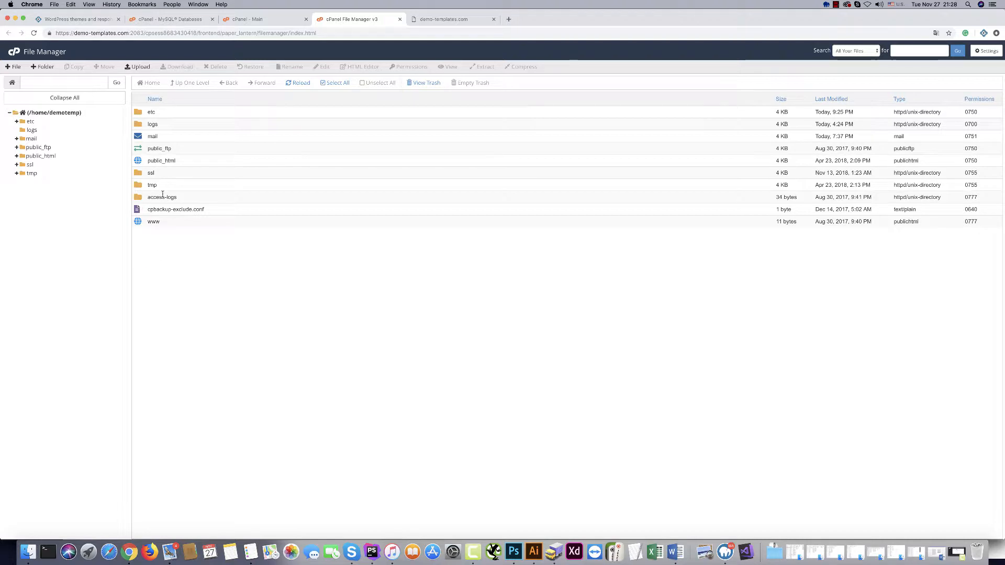
Open public_html and delete index.html, leaving only the cgi-bin folder.
double_click(138, 163)
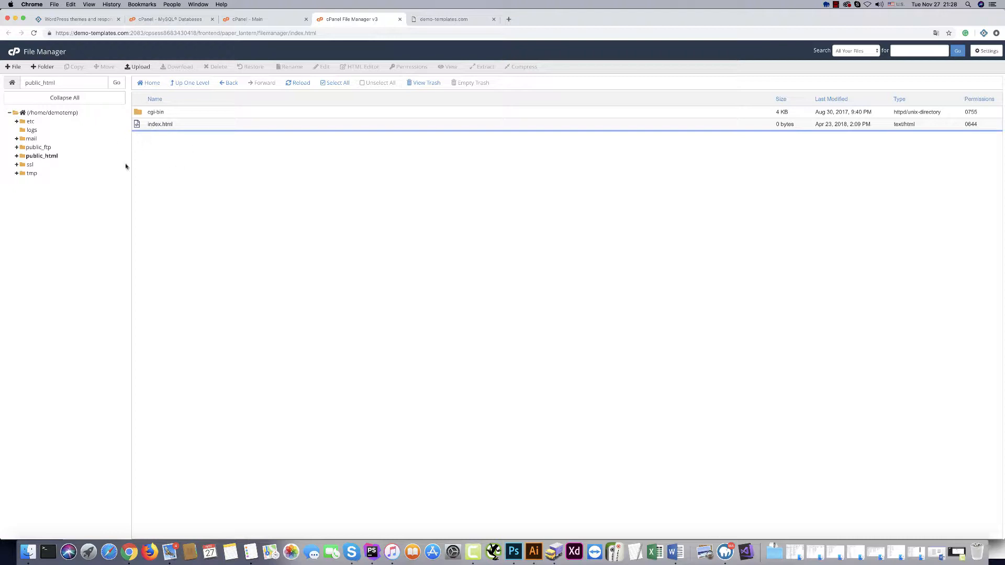
click(195, 124)
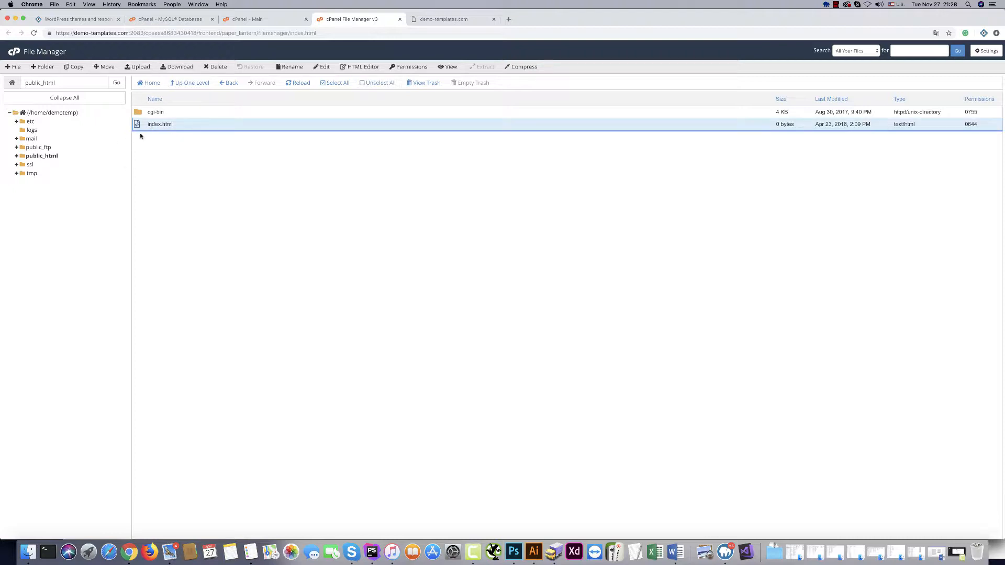
click(216, 67)
click(567, 314)
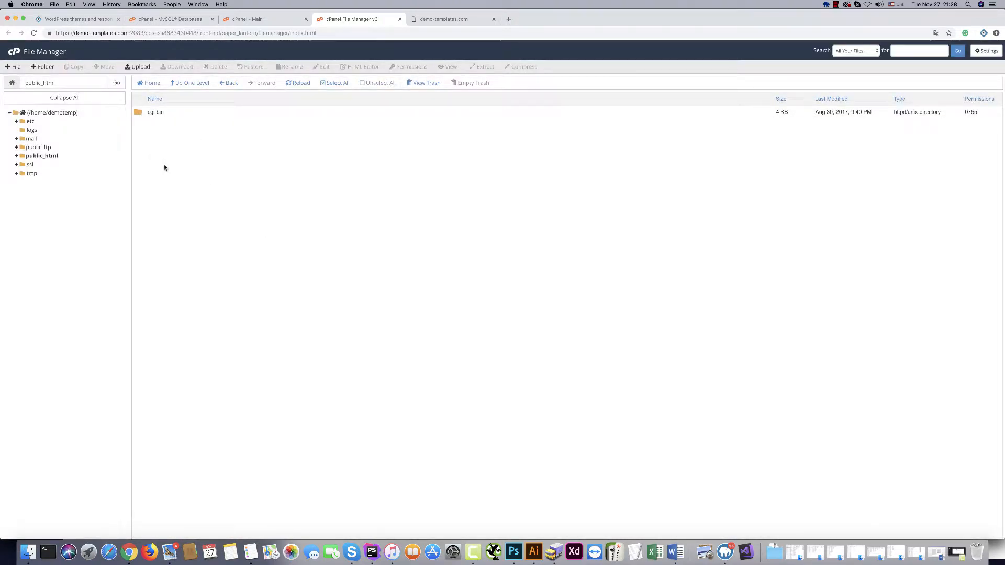
Upload wordpress-4.9.8.zip from Downloads into public_html and return to the folder listing.
click(137, 66)
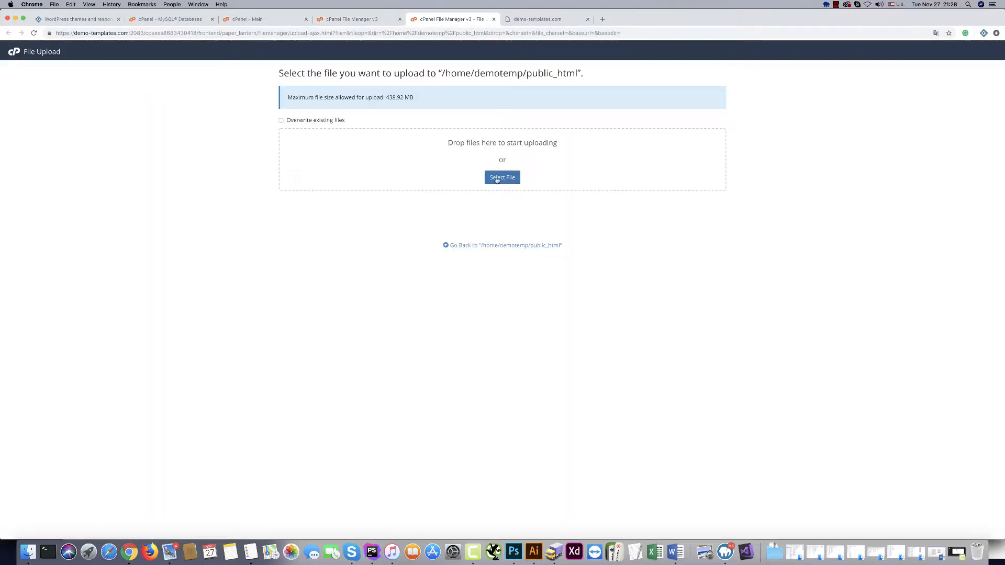
click(498, 178)
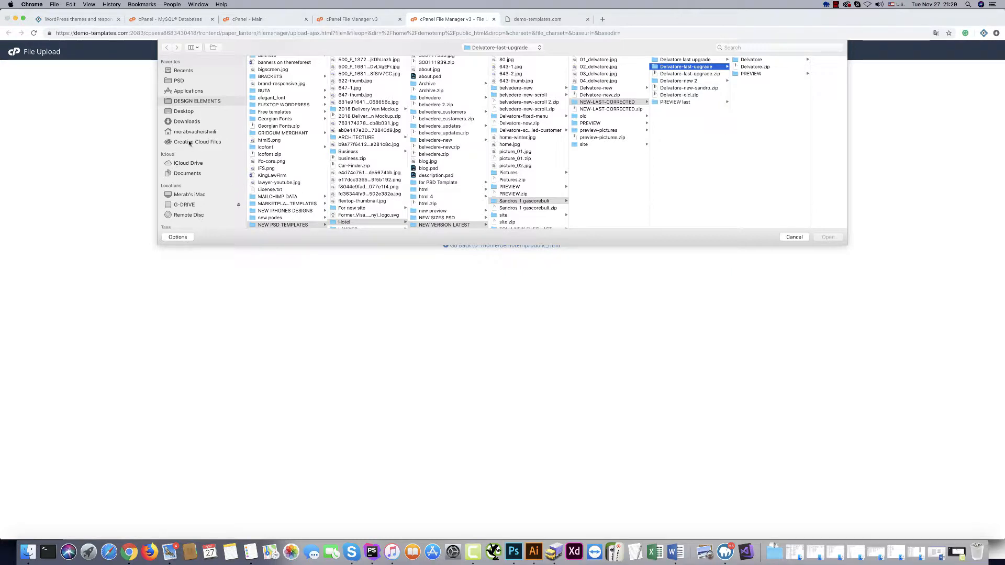
click(180, 122)
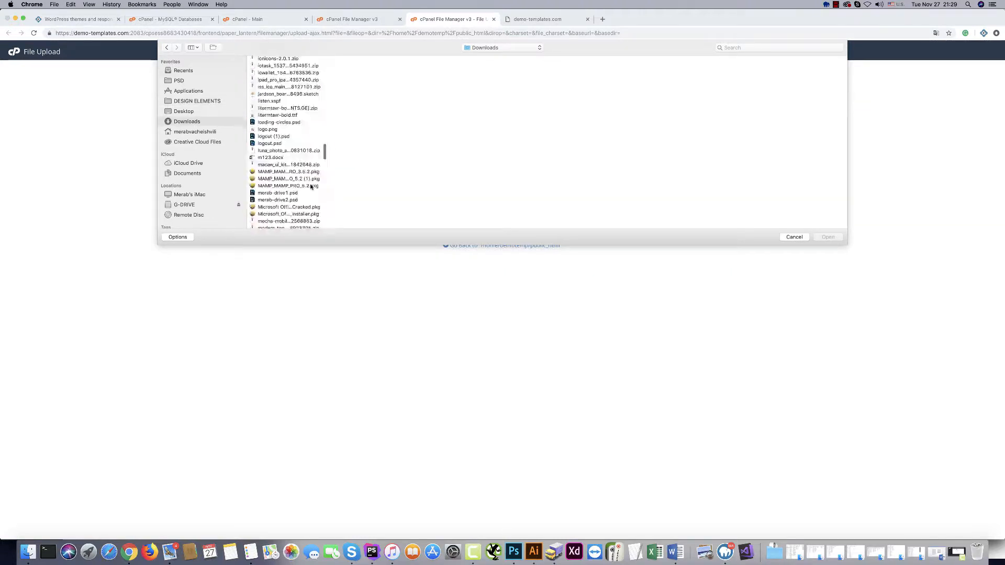
scroll(311, 187, down, 15)
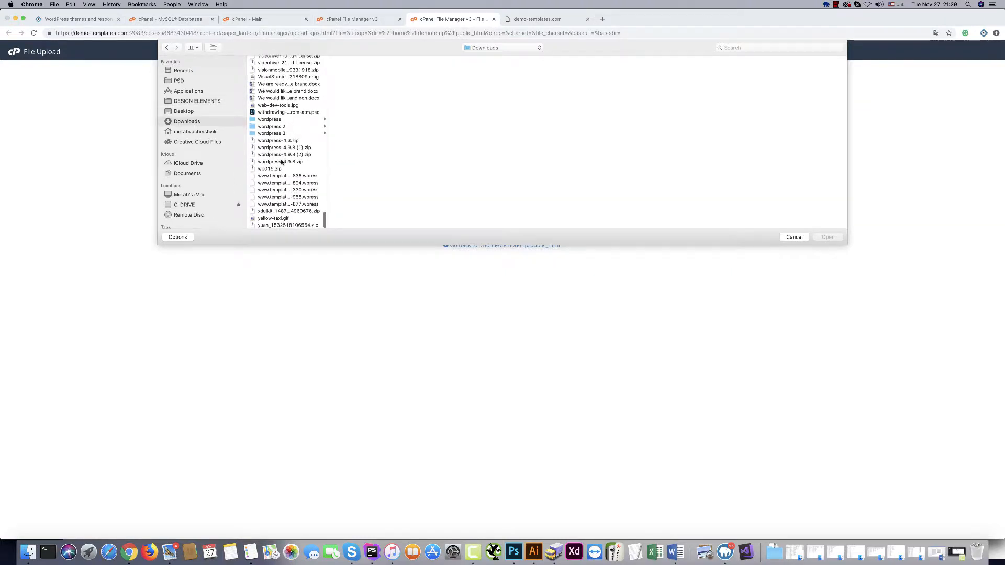
click(283, 161)
click(828, 236)
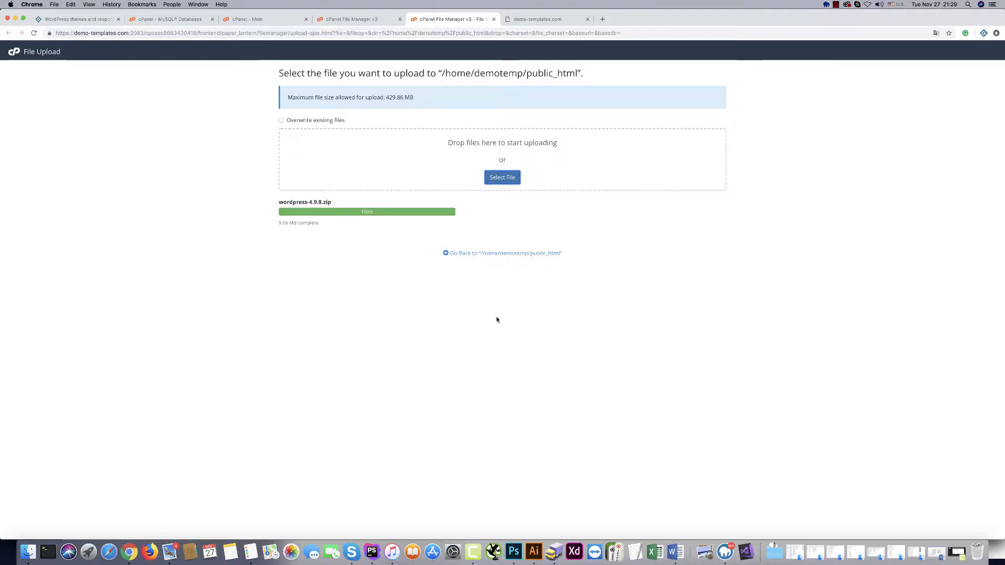
click(498, 257)
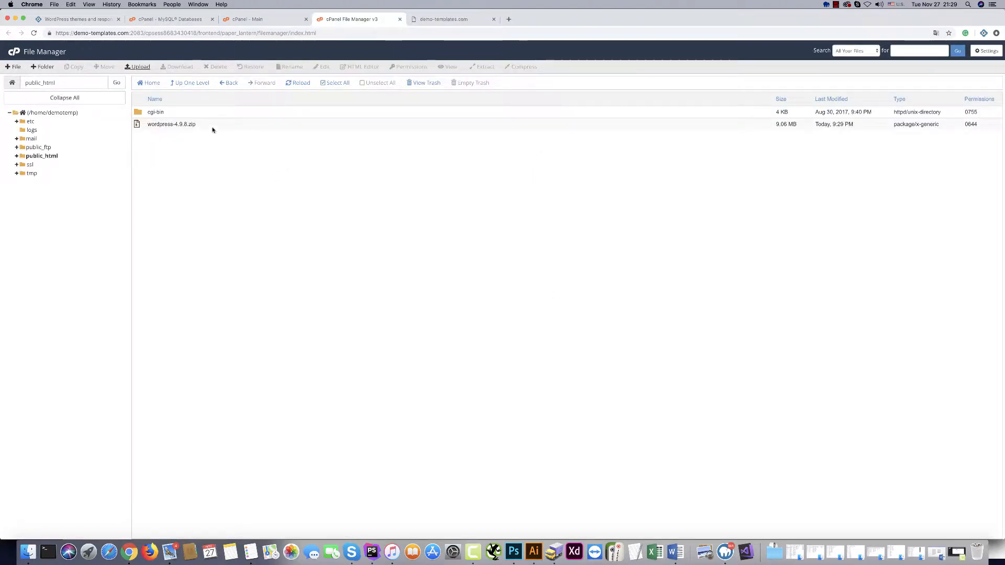
Extract wordpress-4.9.8.zip into a wordpress folder inside public_html.
click(212, 126)
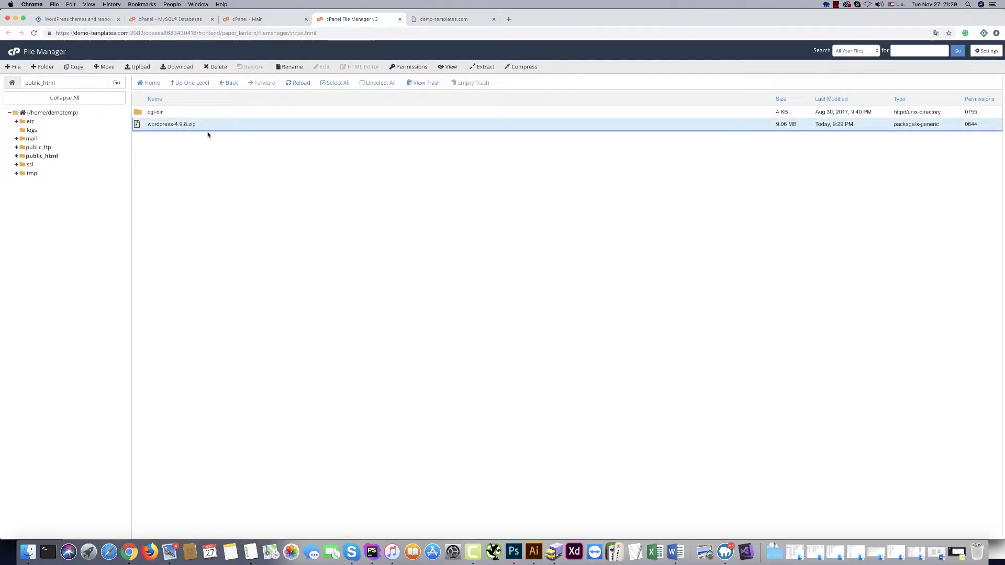
click(483, 67)
click(560, 330)
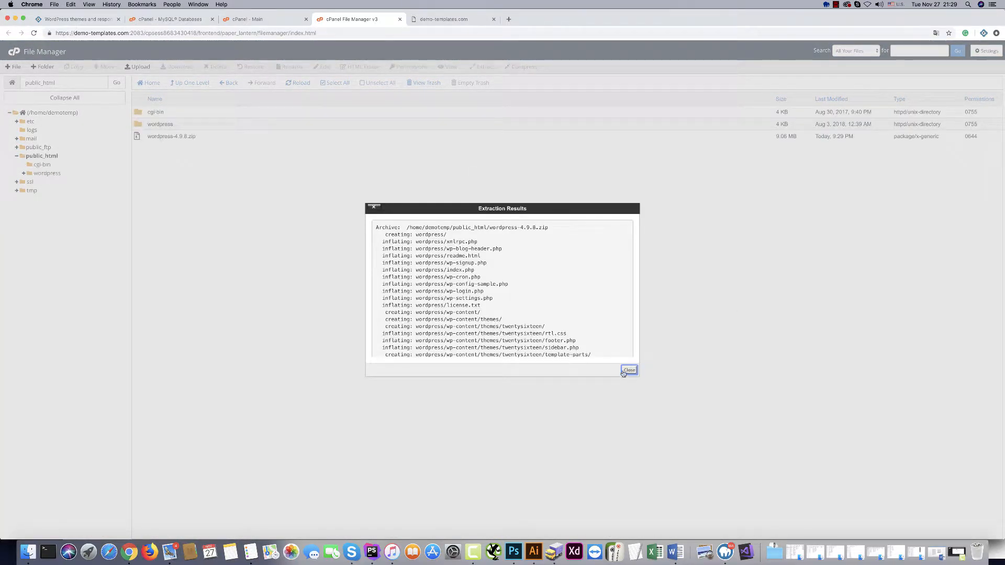
click(628, 371)
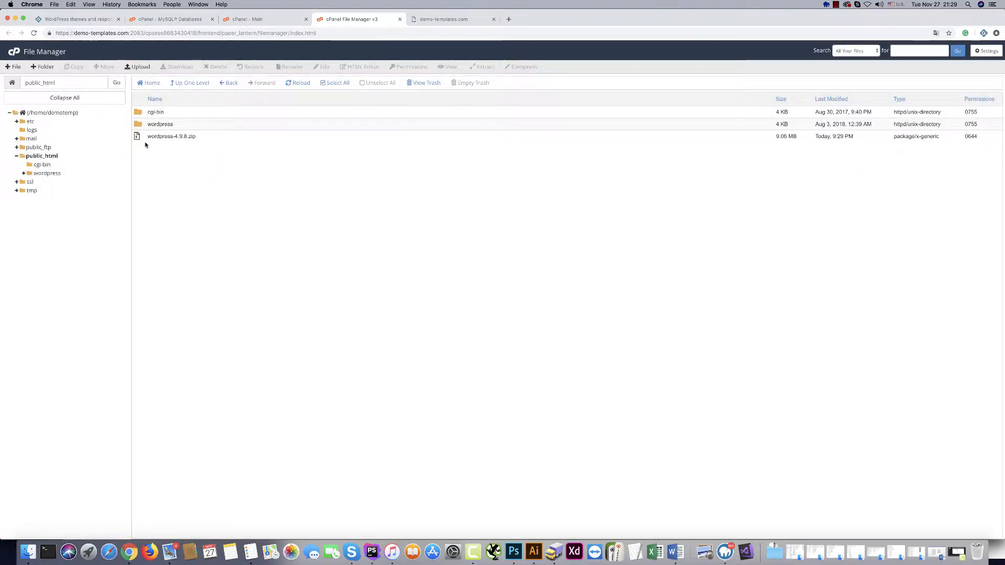
Delete the wordpress-4.9.8.zip archive from public_html.
click(211, 138)
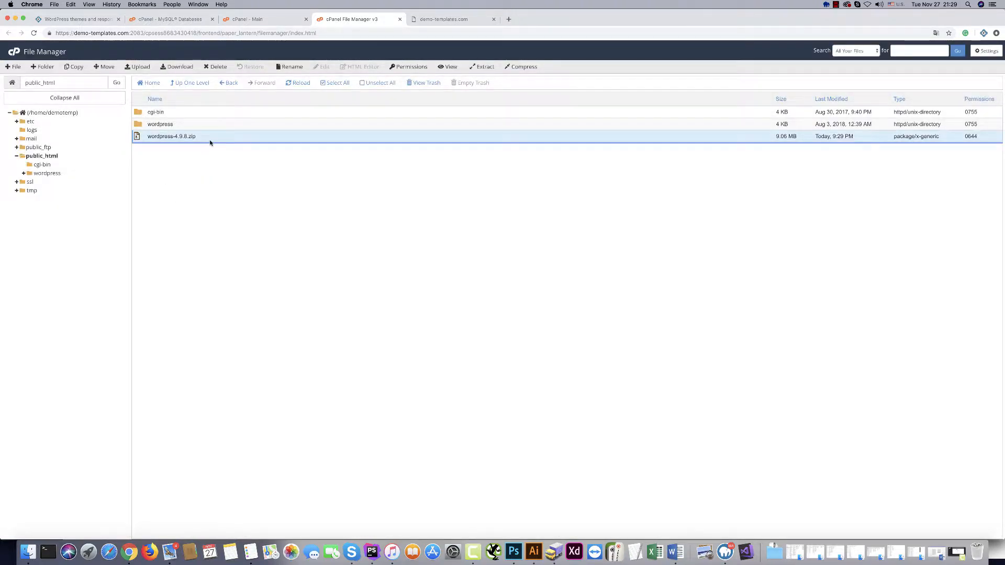
click(215, 66)
click(568, 314)
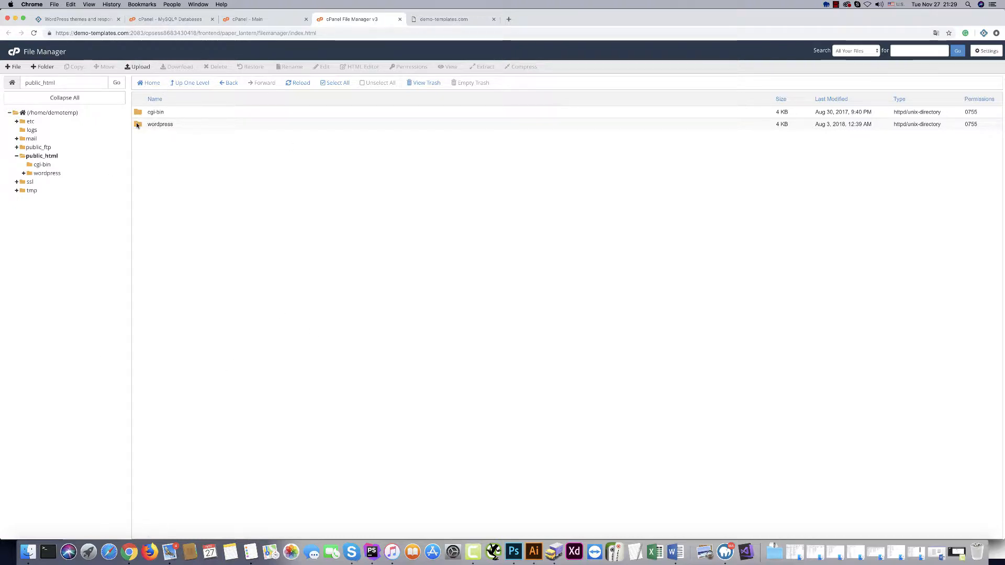
Move all 19 files from the wordpress folder up into public_html.
click(46, 172)
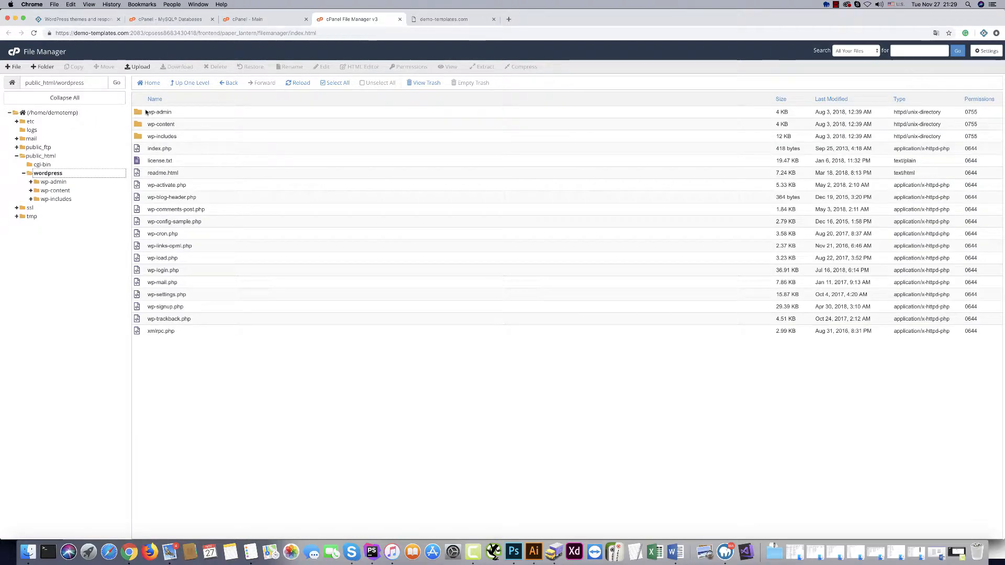
shift+click(139, 331)
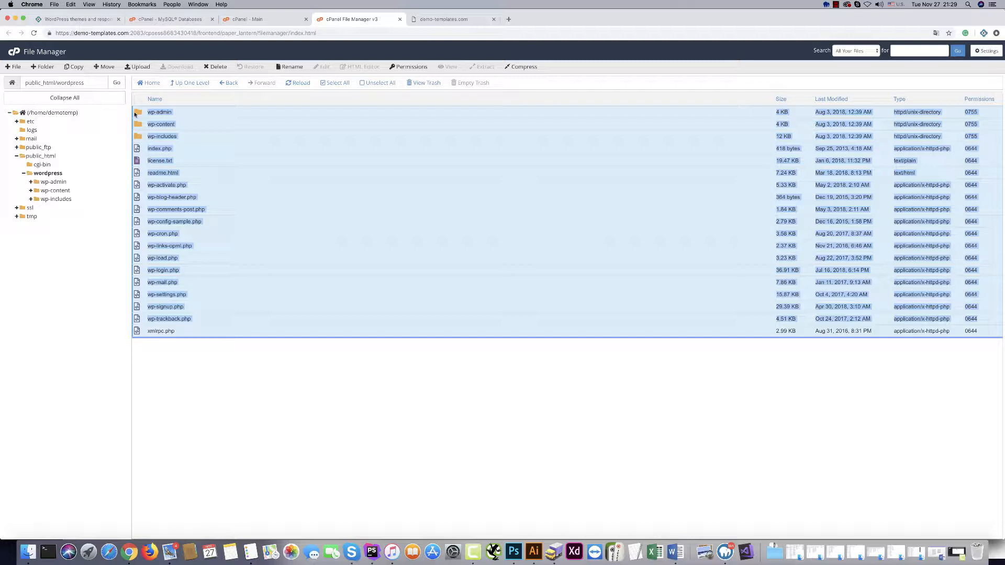
drag(137, 113, 37, 157)
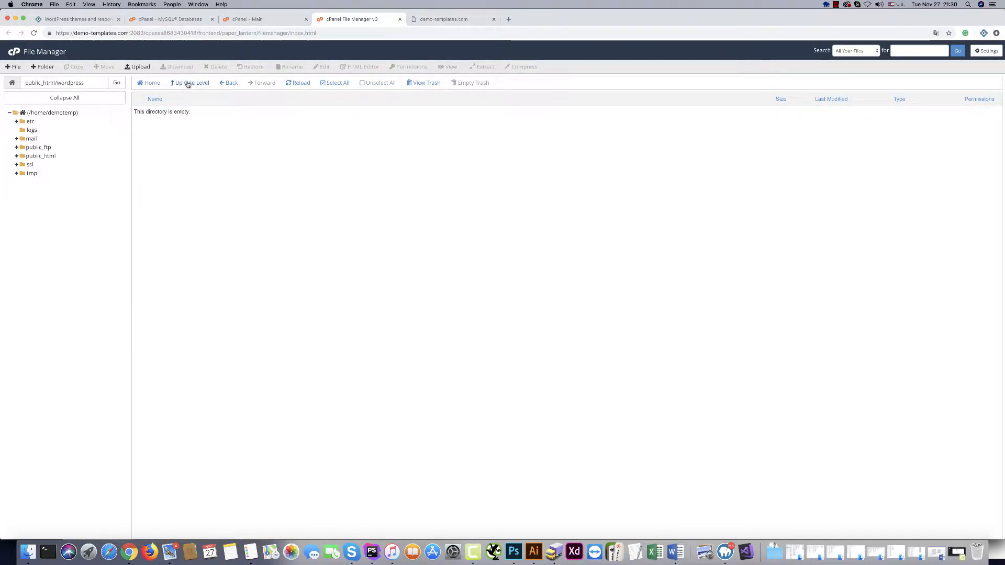
Delete the emptied wordpress folder and switch to the demo-templates.com tab.
click(188, 83)
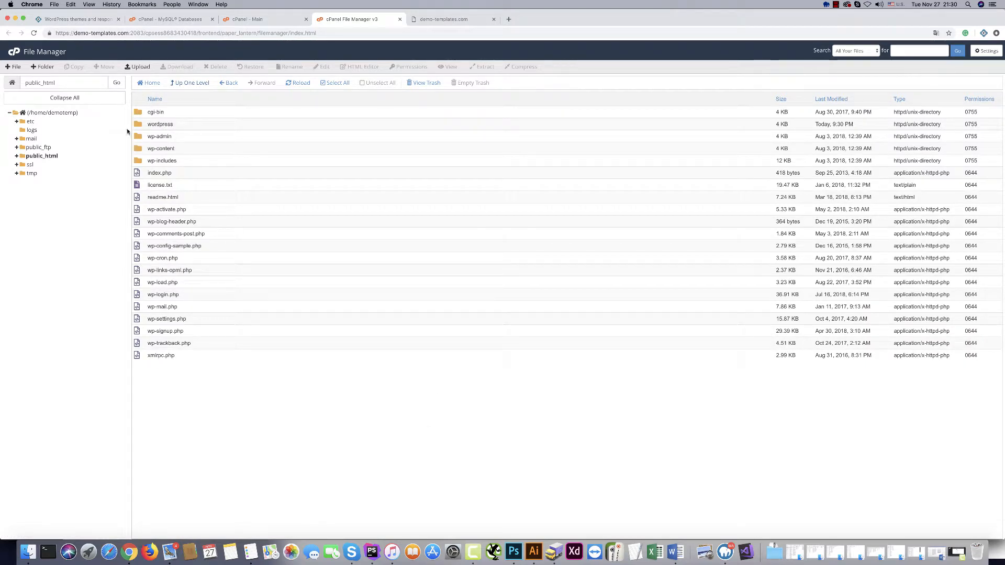
click(218, 128)
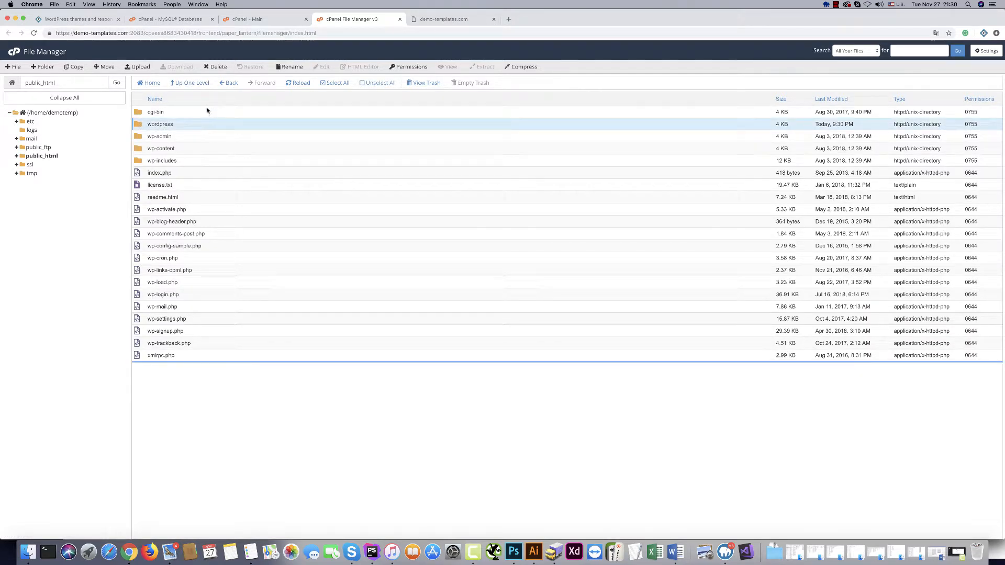
click(215, 66)
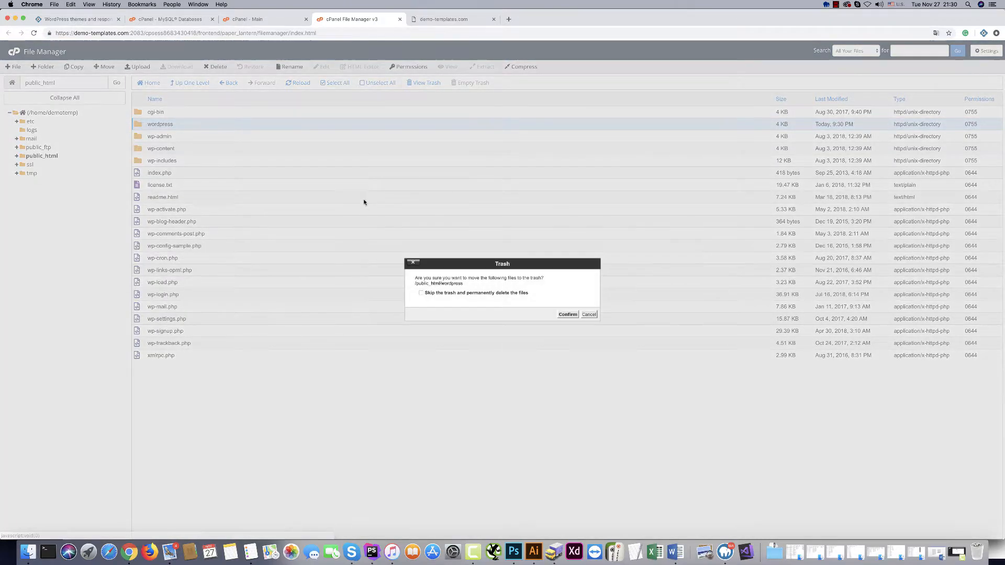
click(563, 314)
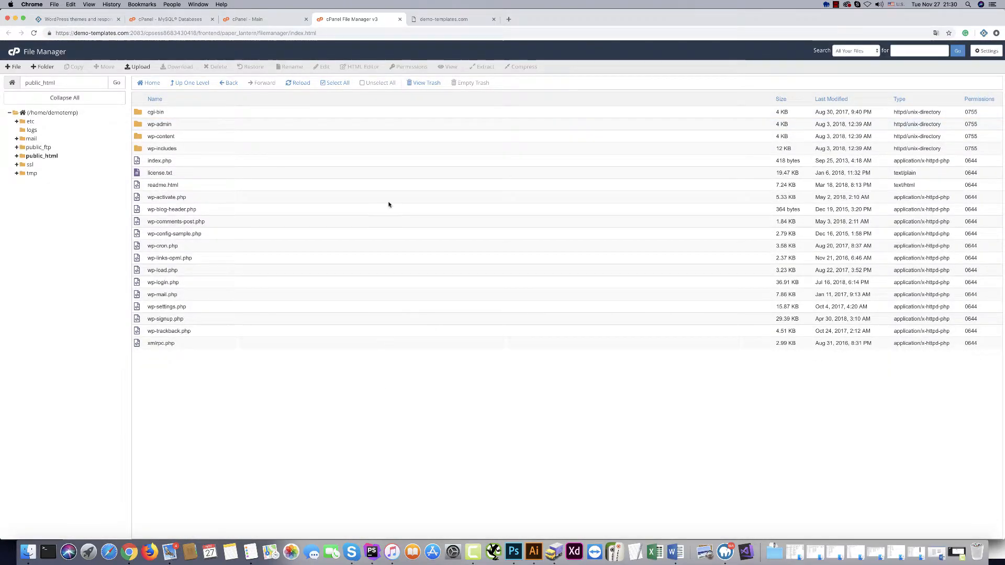
click(443, 19)
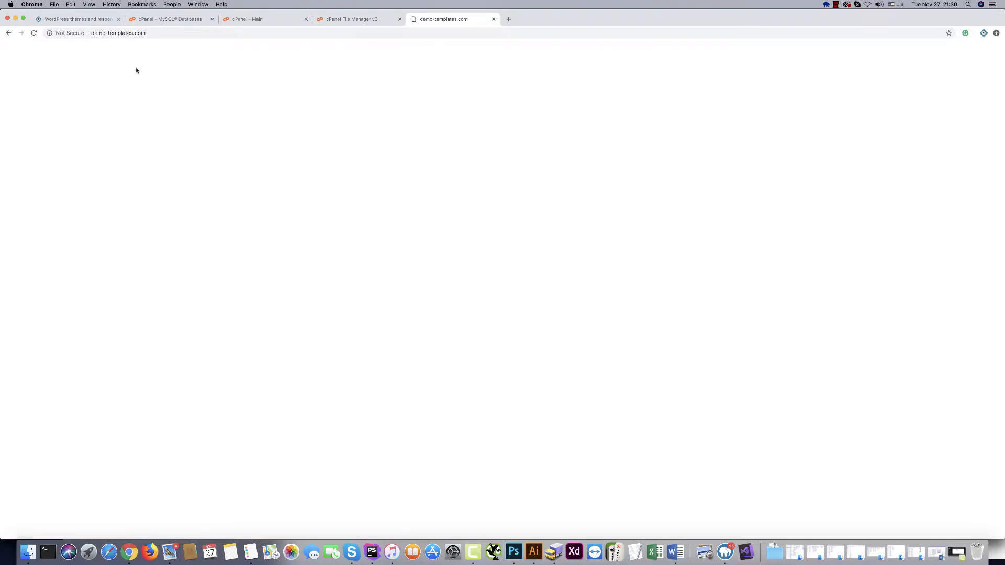
Start WordPress setup in English (United States) up to the database form, then pull up cPanel's database list.
click(32, 35)
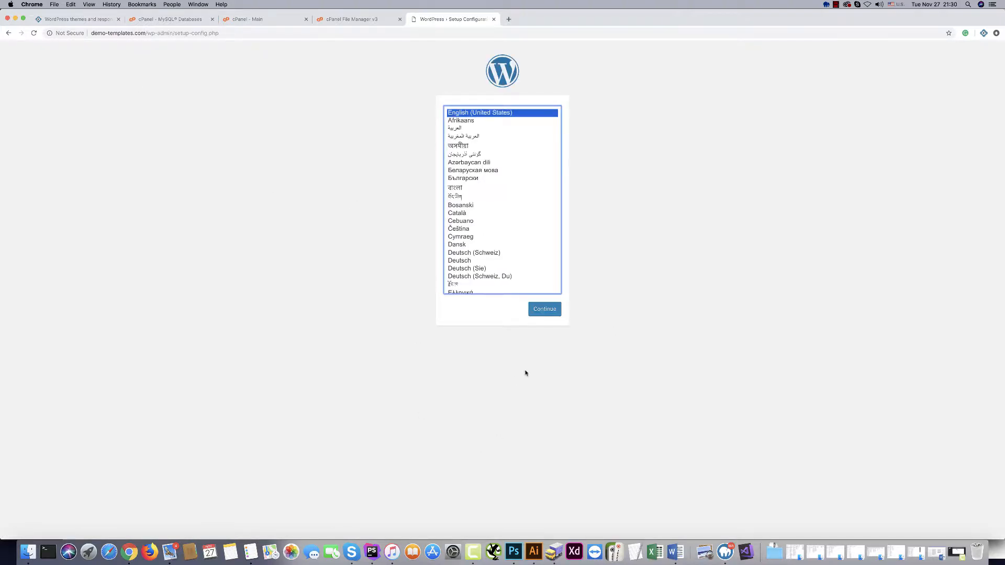
click(544, 310)
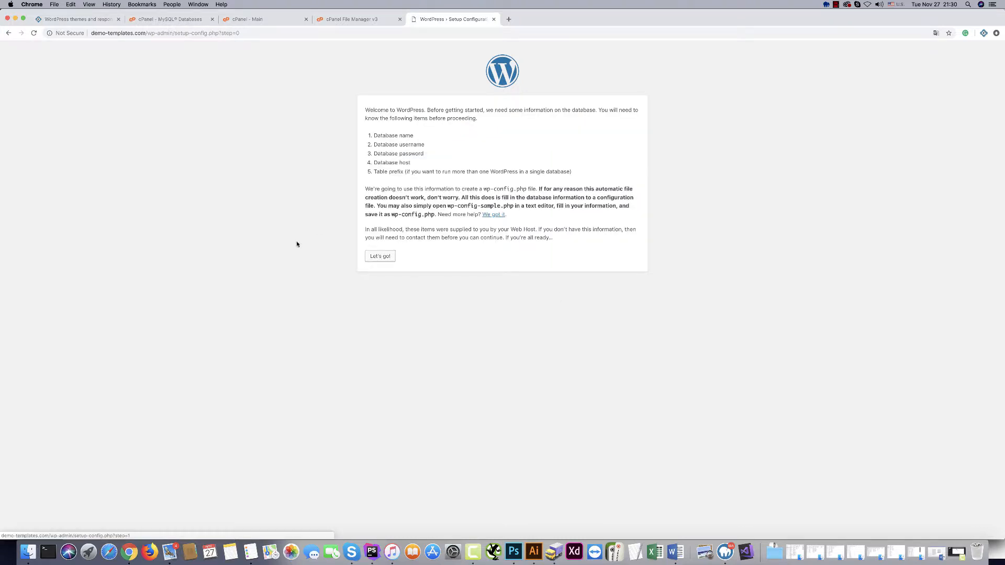
click(381, 257)
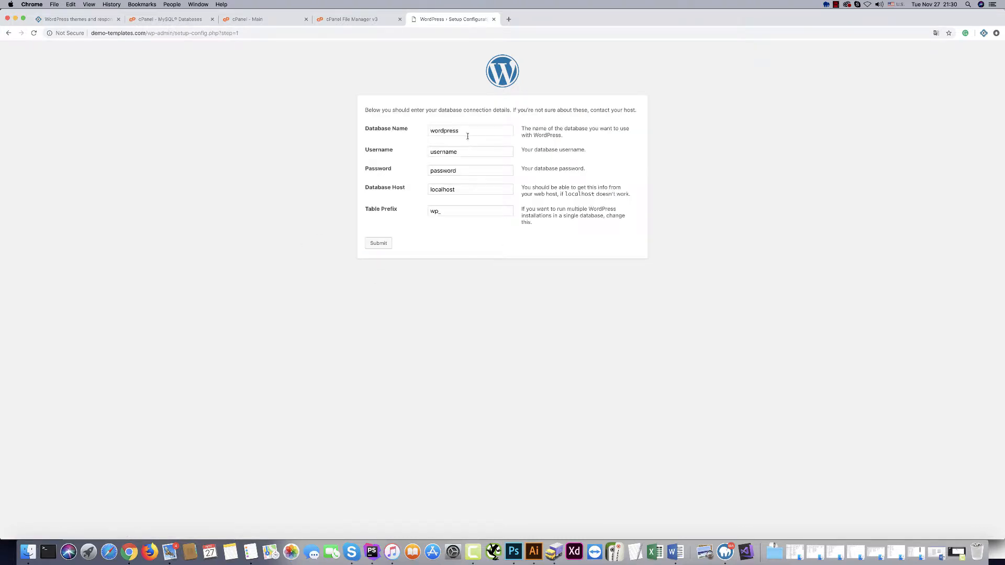
double_click(467, 135)
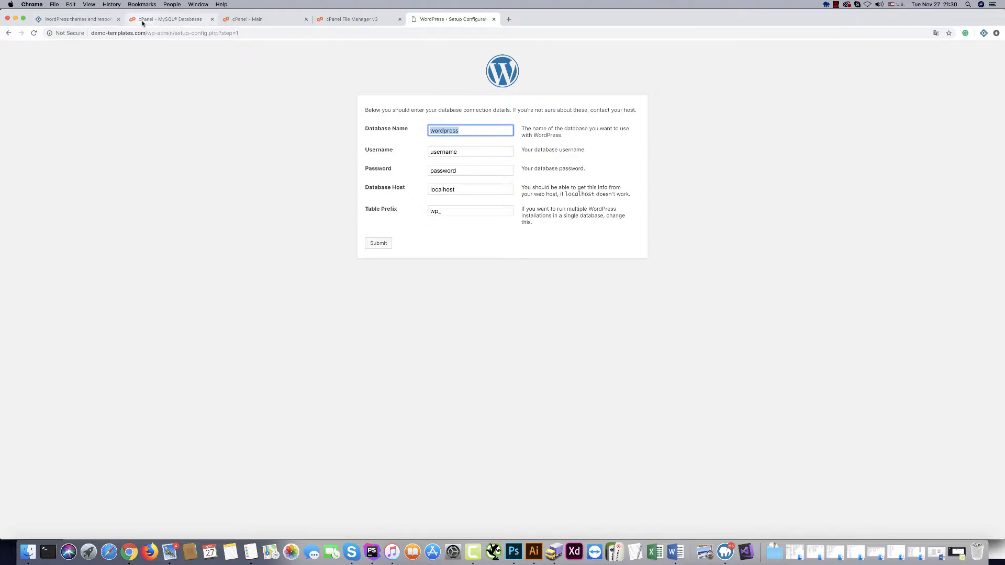
click(140, 21)
scroll(76, 416, down, 1)
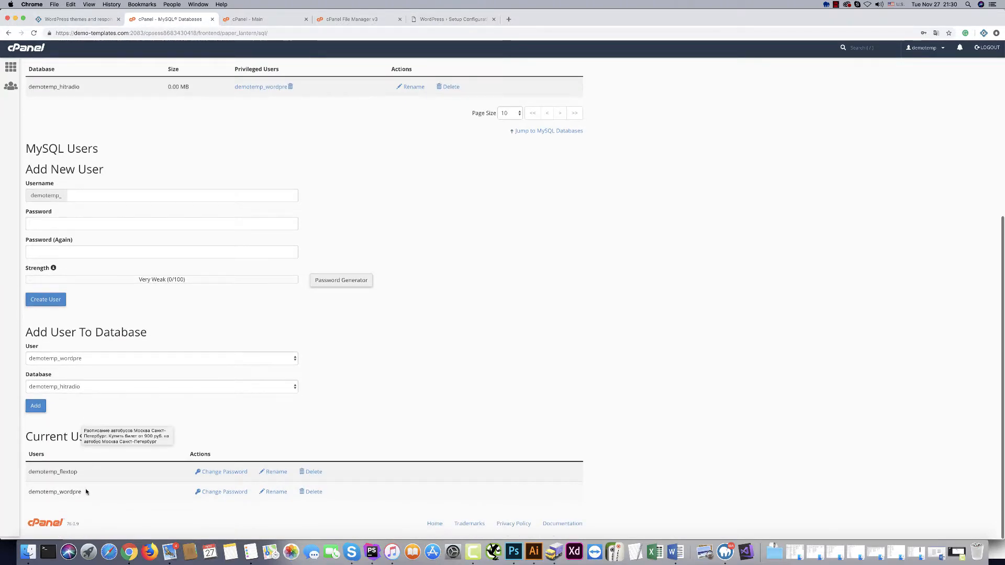
Copy the demotemp_hitradio database name from cPanel into WordPress's Database Name field.
drag(82, 494, 31, 495)
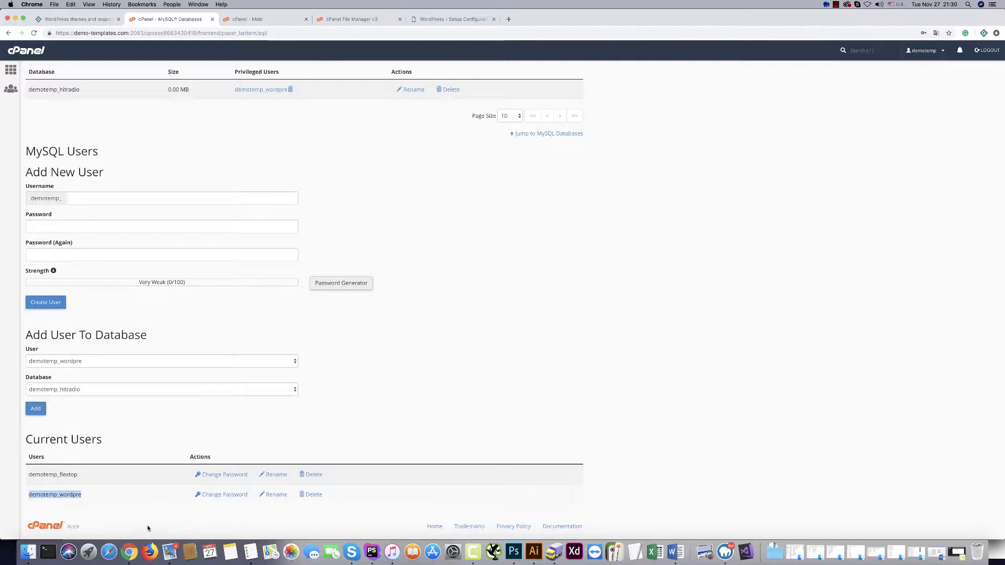
click(109, 428)
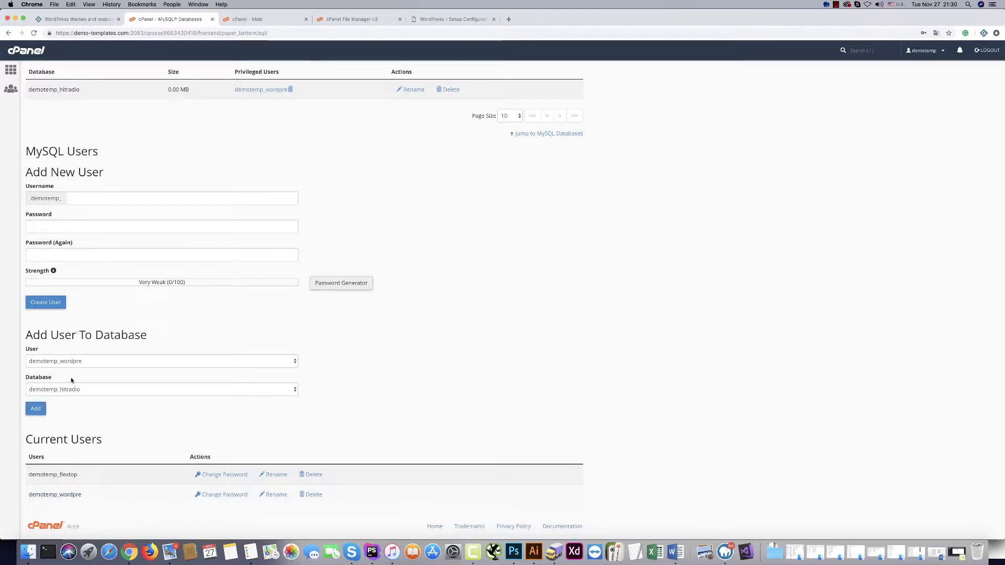
scroll(101, 207, up, 5)
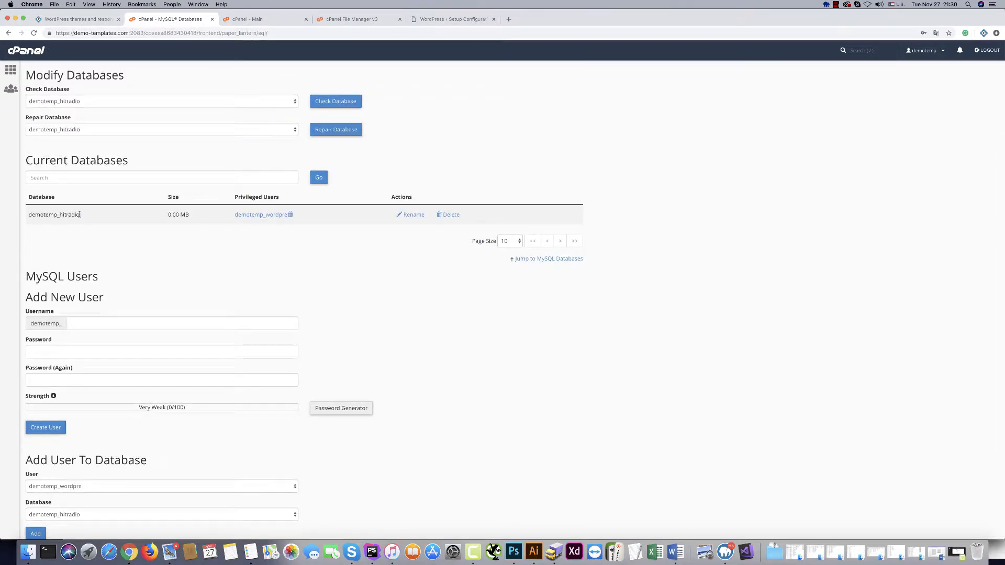
drag(84, 217, 27, 197)
click(429, 20)
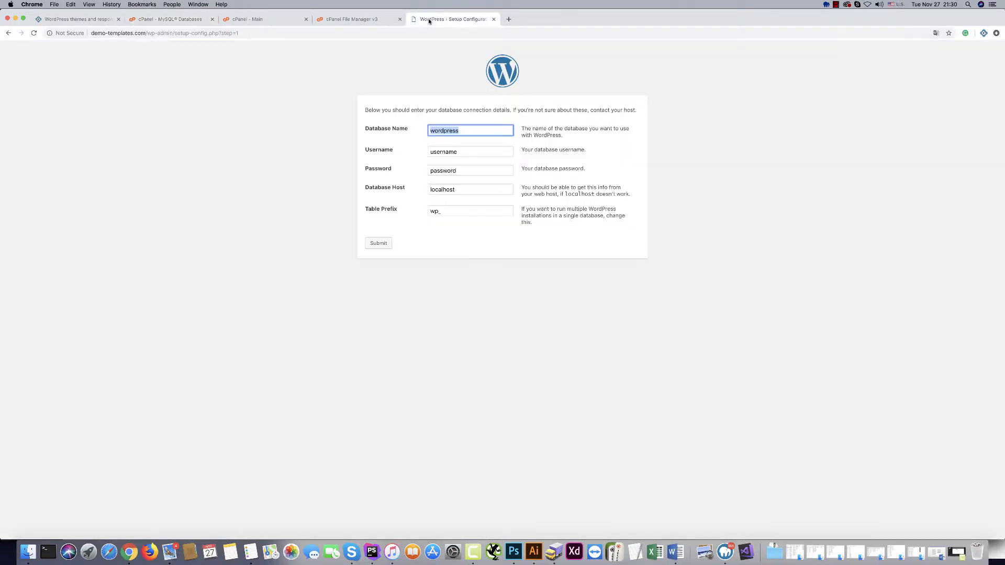
key(super+v)
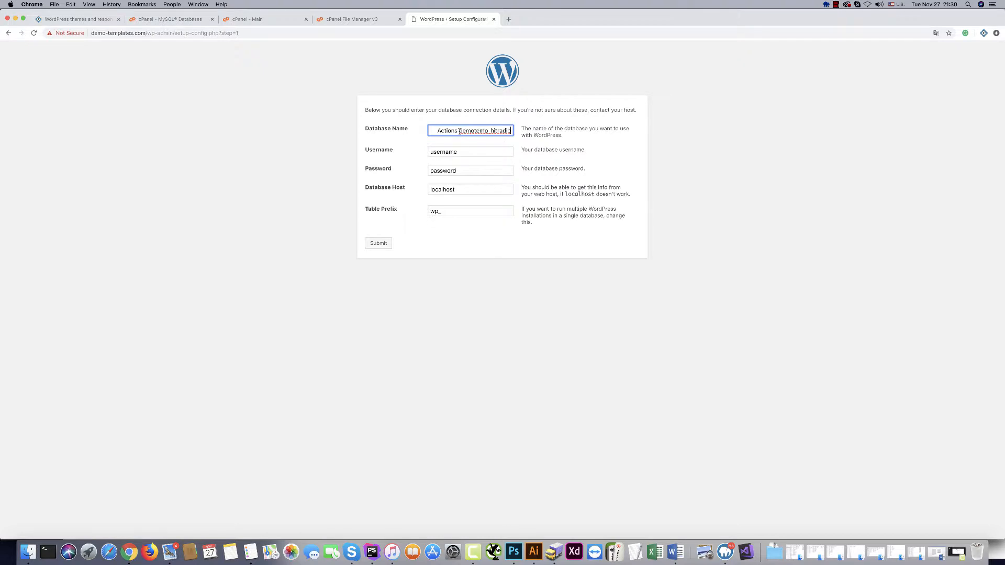
key(super+a)
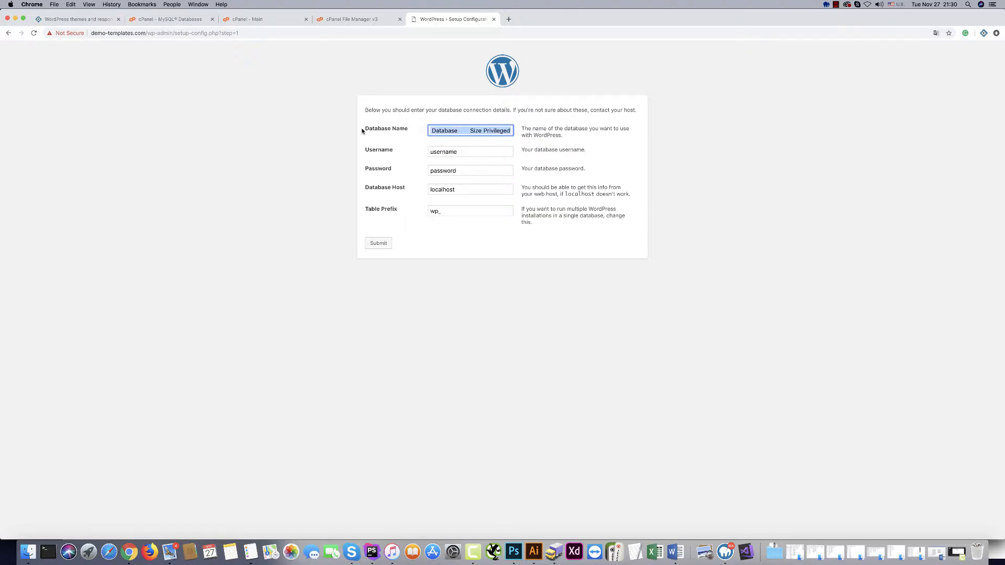
text(demotemp_hitradio)
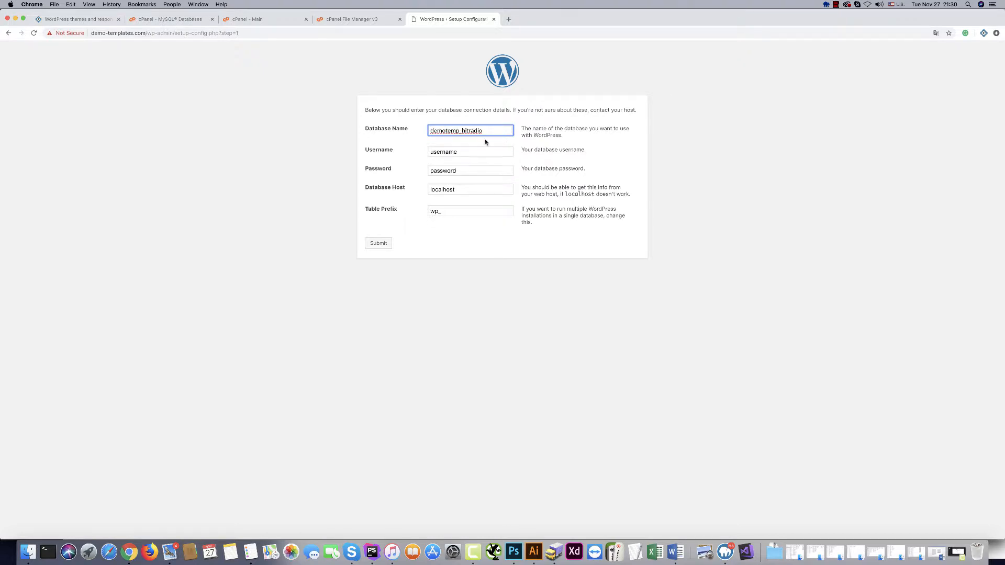
Fill in the demotemp_ database username and the database password, then submit the form.
drag(461, 131, 405, 130)
key(super+c)
key(Tab)
key(super+v)
text(_)
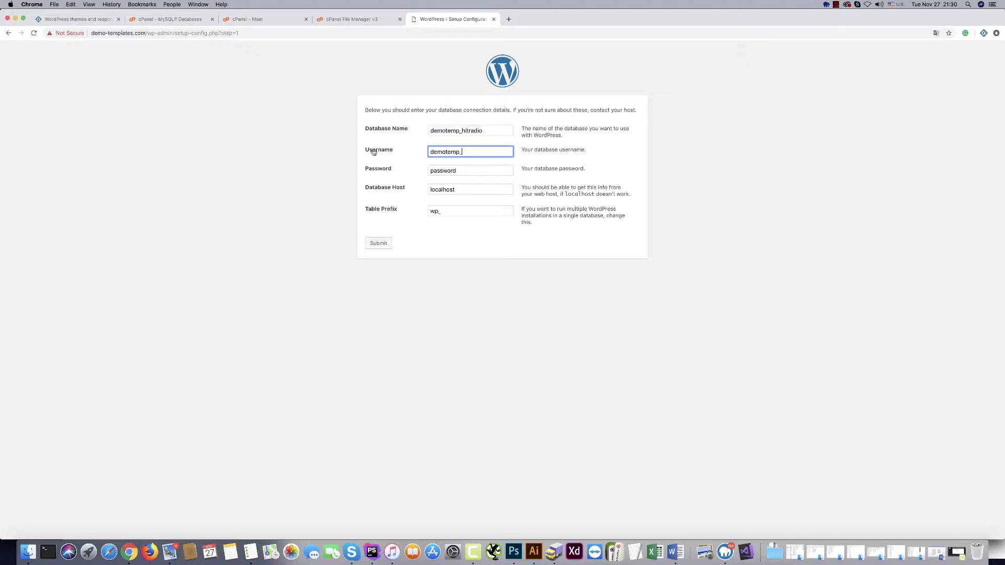
text(wordpre)
click(292, 124)
drag(457, 171, 352, 162)
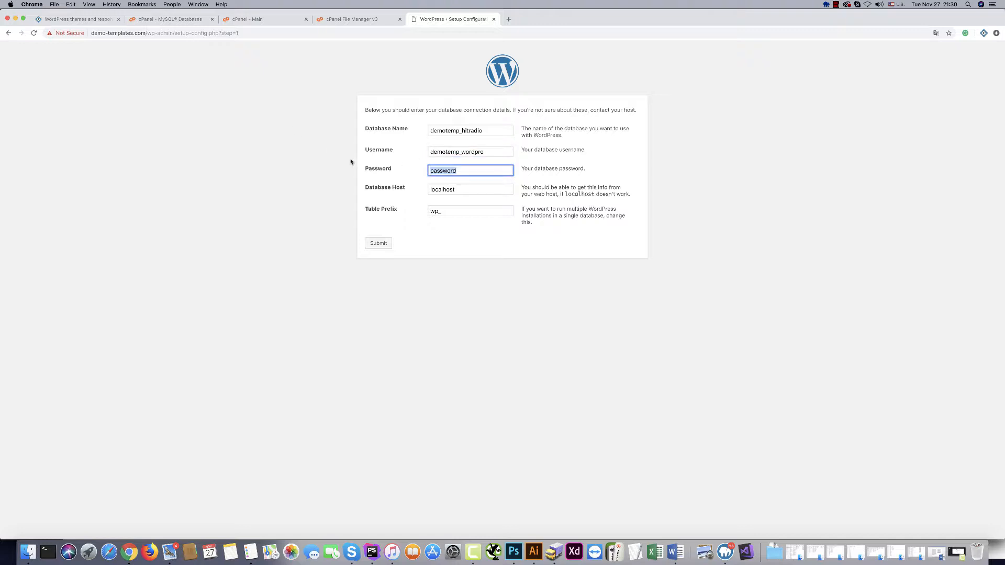
click(432, 282)
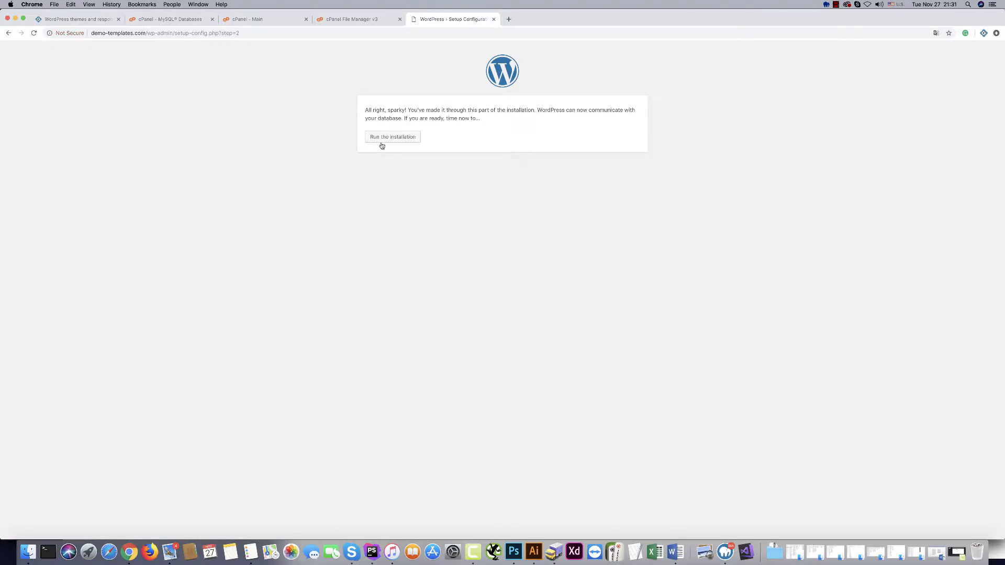
Run the installation and enter admin as the username with a new admin password.
click(382, 140)
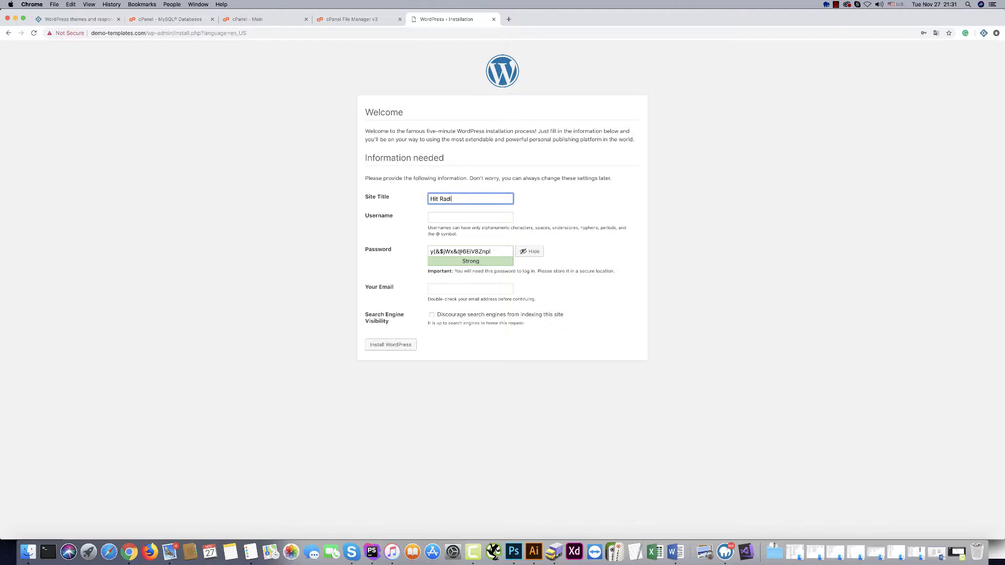
click(452, 216)
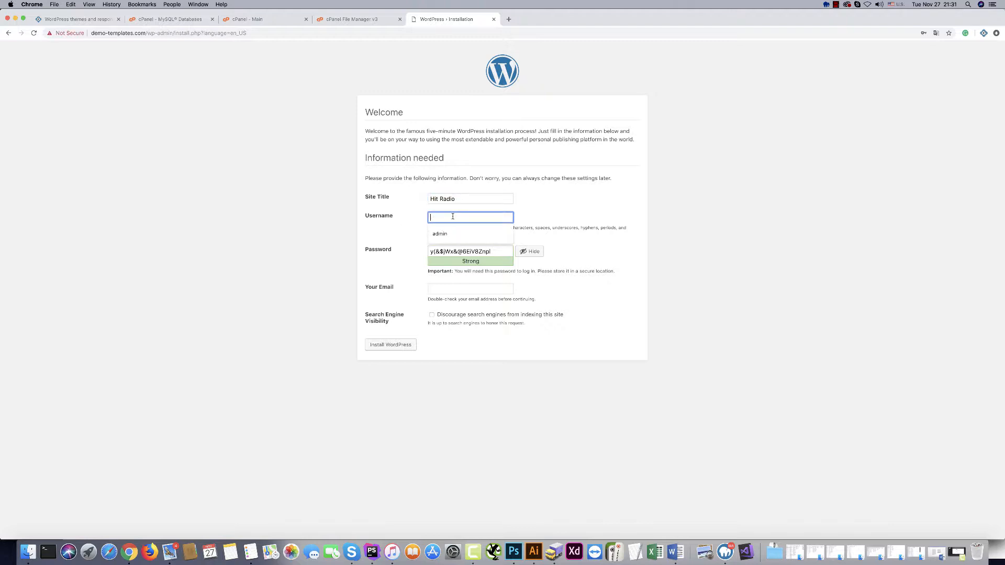
click(316, 210)
click(465, 255)
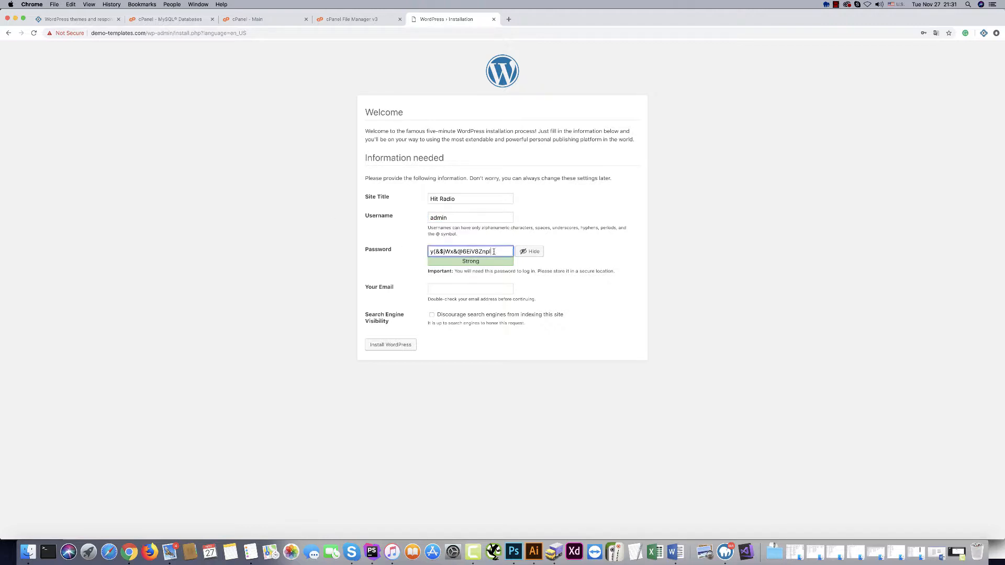
key(super+a)
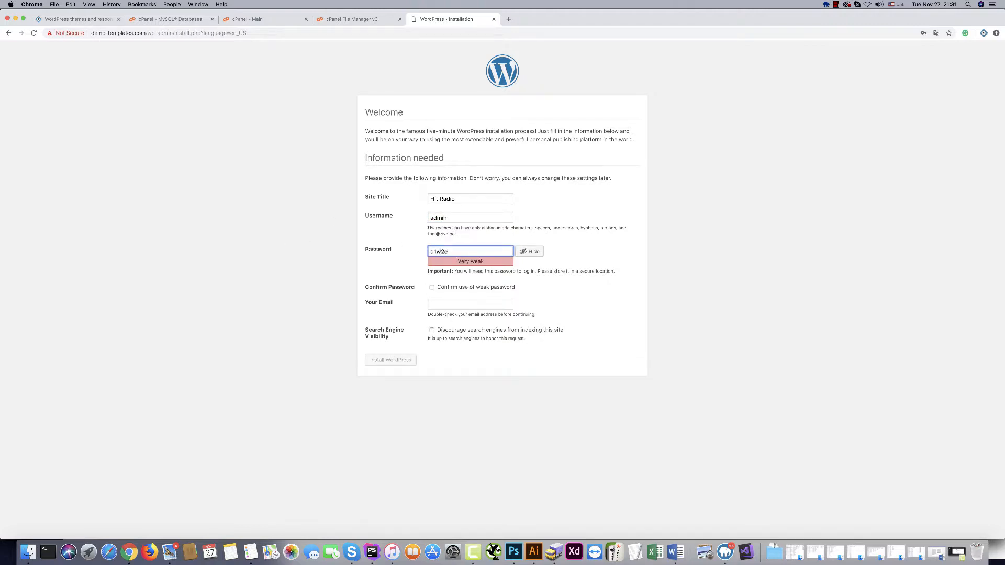
click(259, 246)
Confirm the weak password, fill in the administrator's e-mail, and install WordPress.
click(432, 287)
click(433, 303)
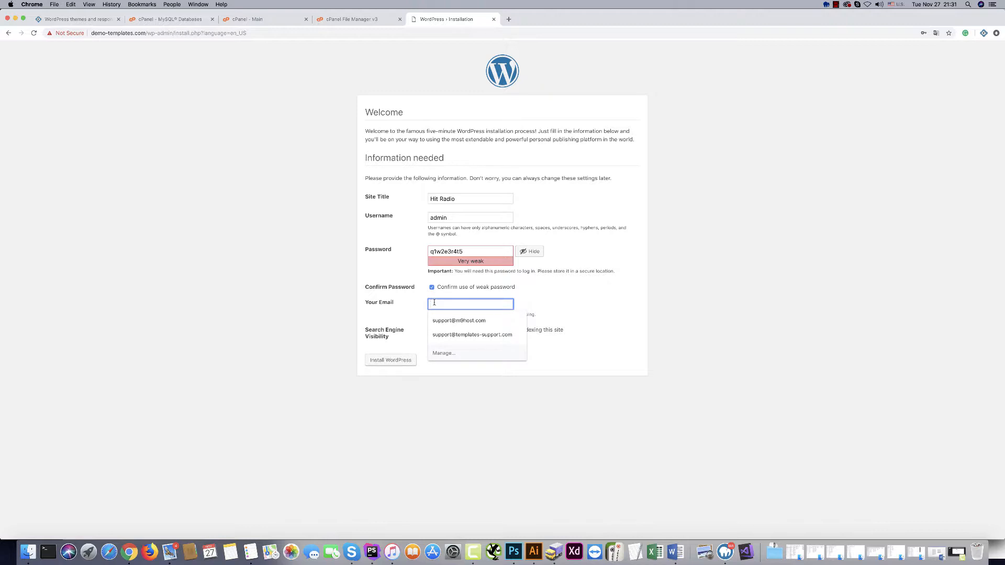
click(453, 334)
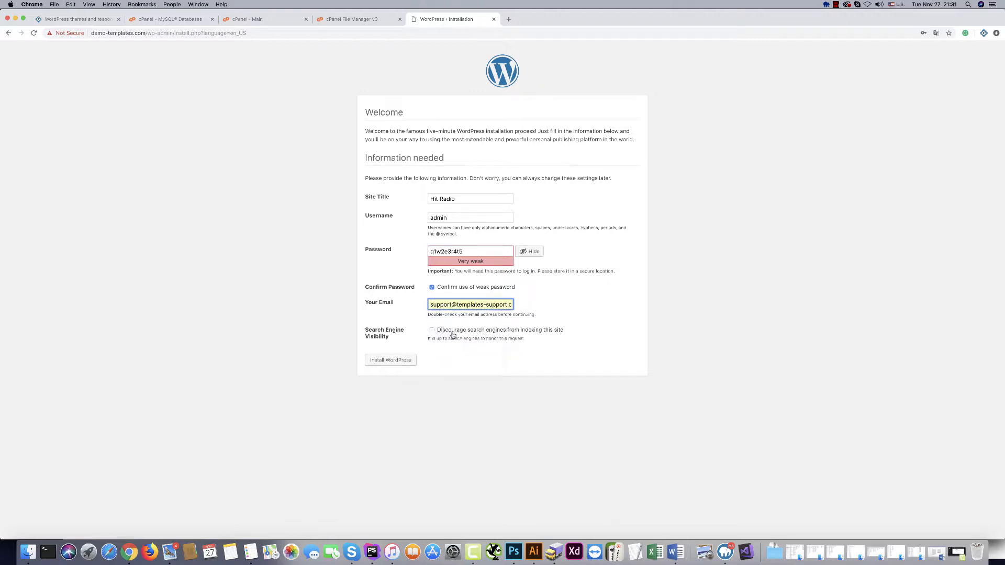
click(388, 361)
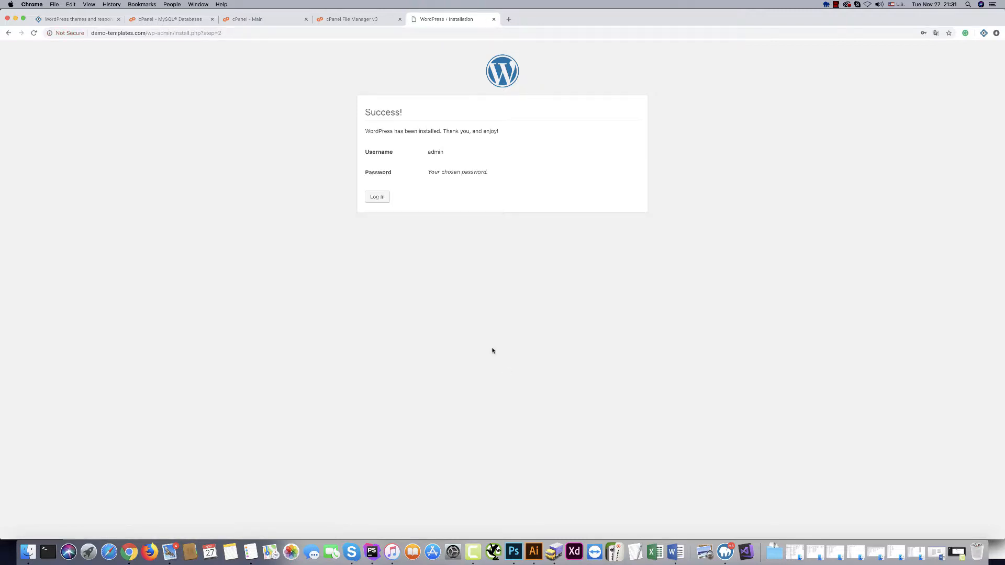
Log in to WordPress as admin with the admin password.
click(377, 198)
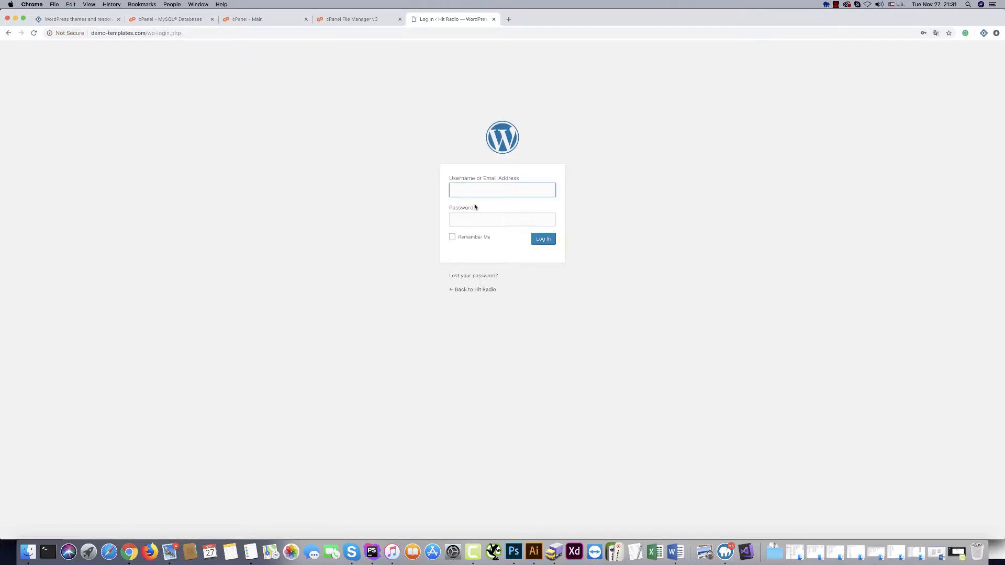
text(admin)
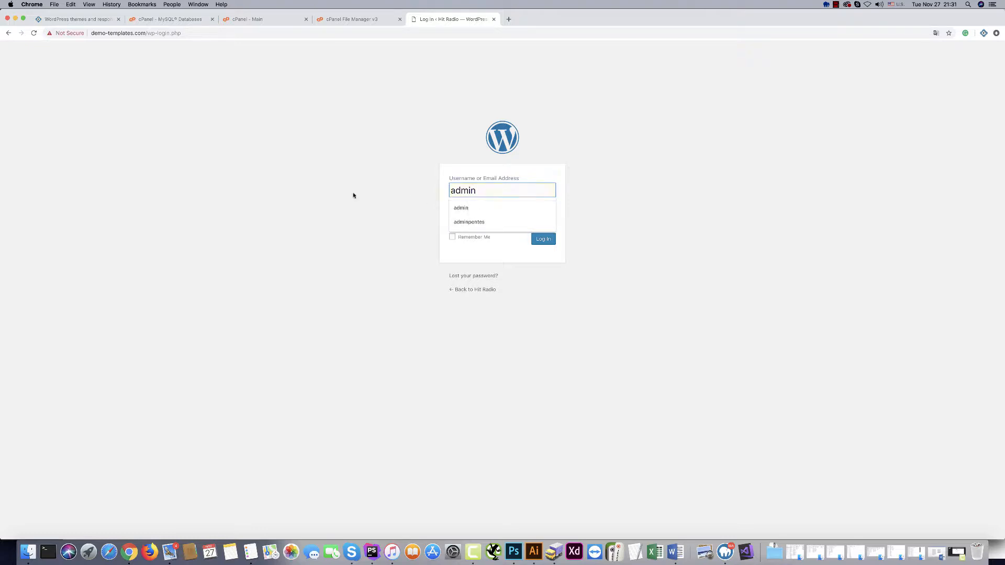
click(465, 220)
text(••)
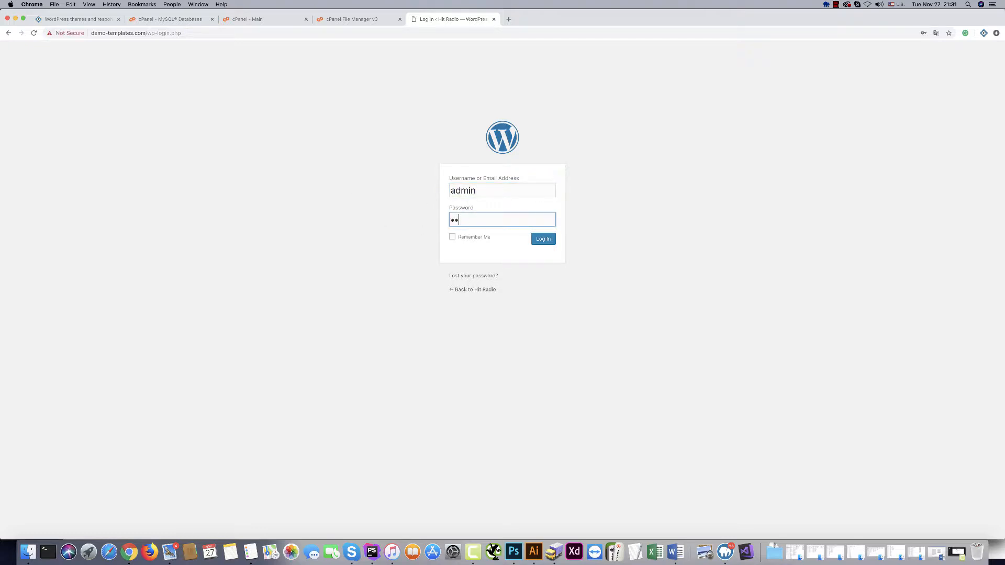
text(••••••)
key(Return)
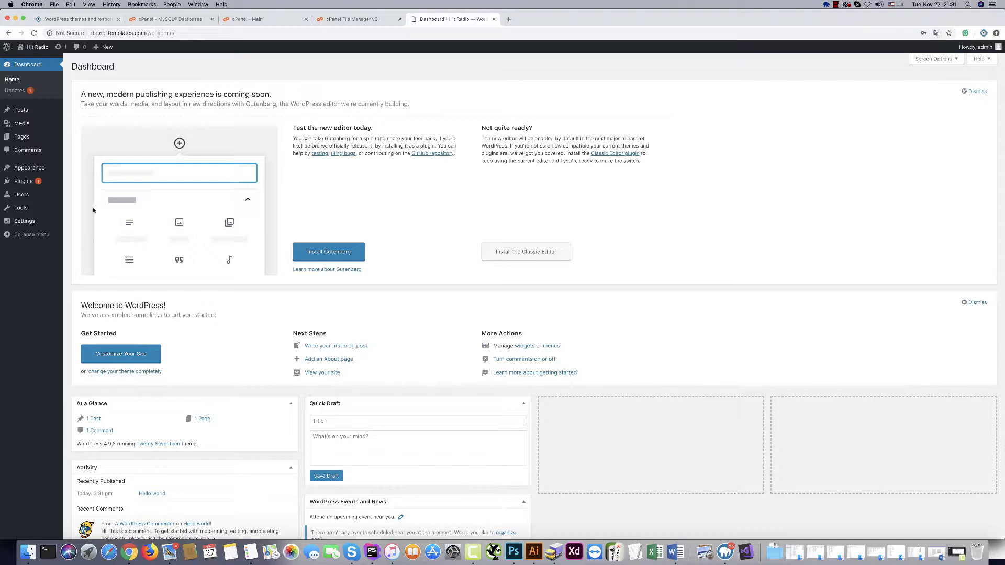
View the live Hit Radio site, then go back to the Dashboard.
click(27, 50)
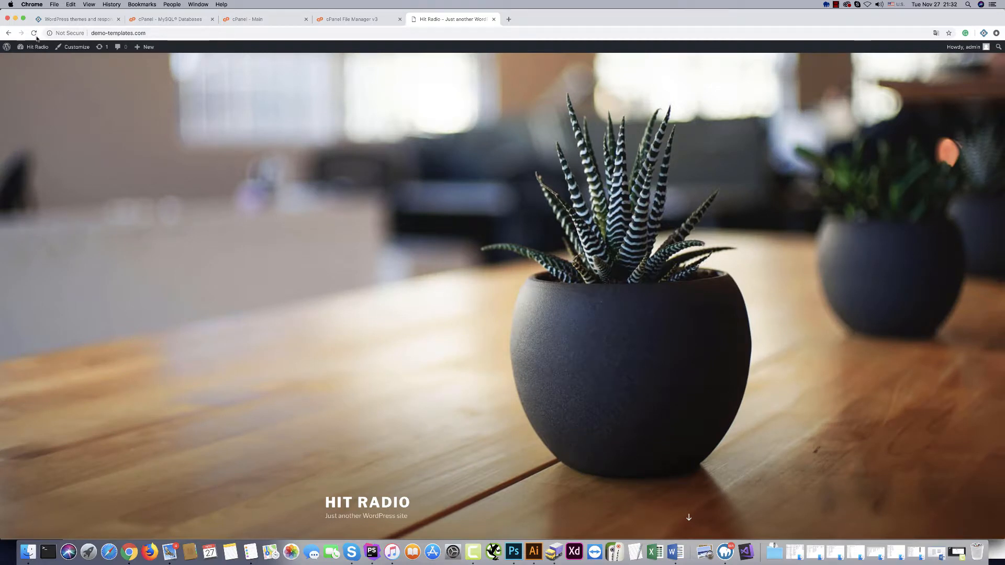
click(30, 61)
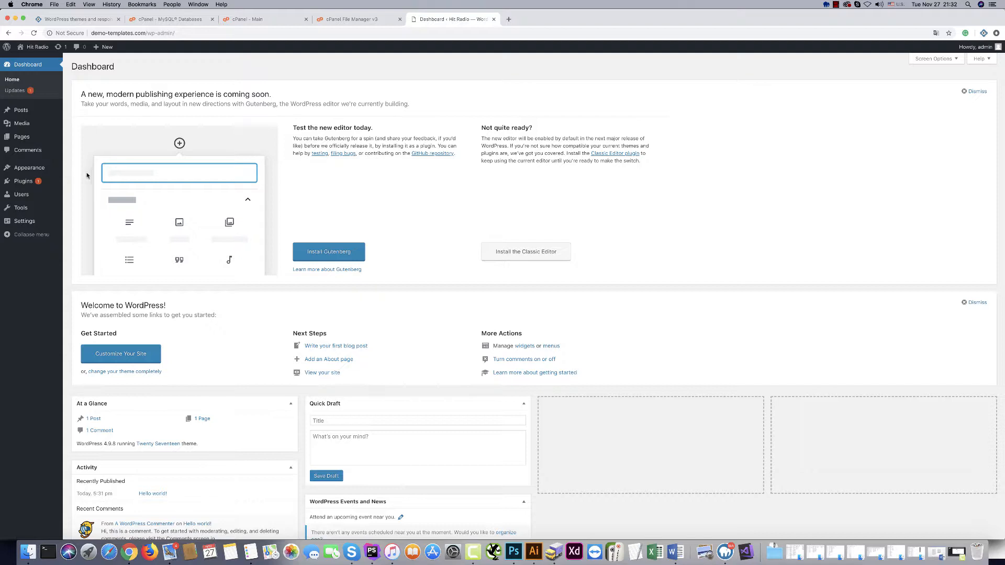
mouse_move(10, 183)
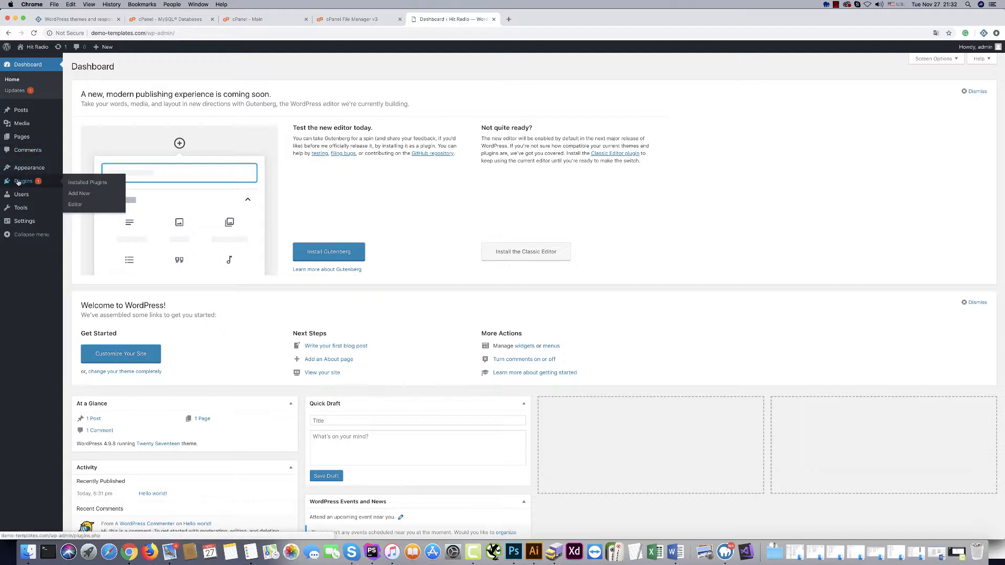
Go to Plugins > Add New > Upload Plugin and browse into the 689 (1) download folder.
click(18, 182)
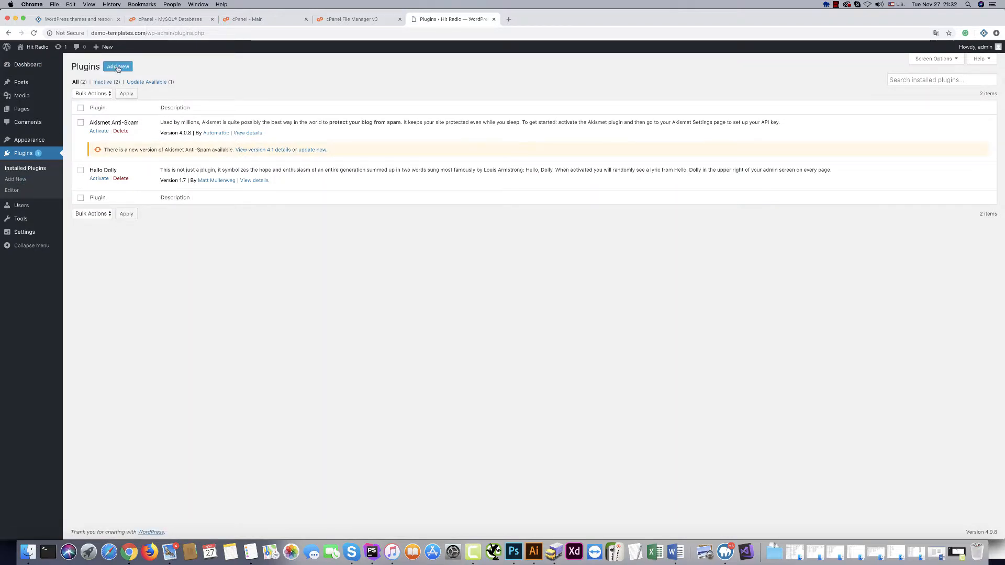
click(117, 67)
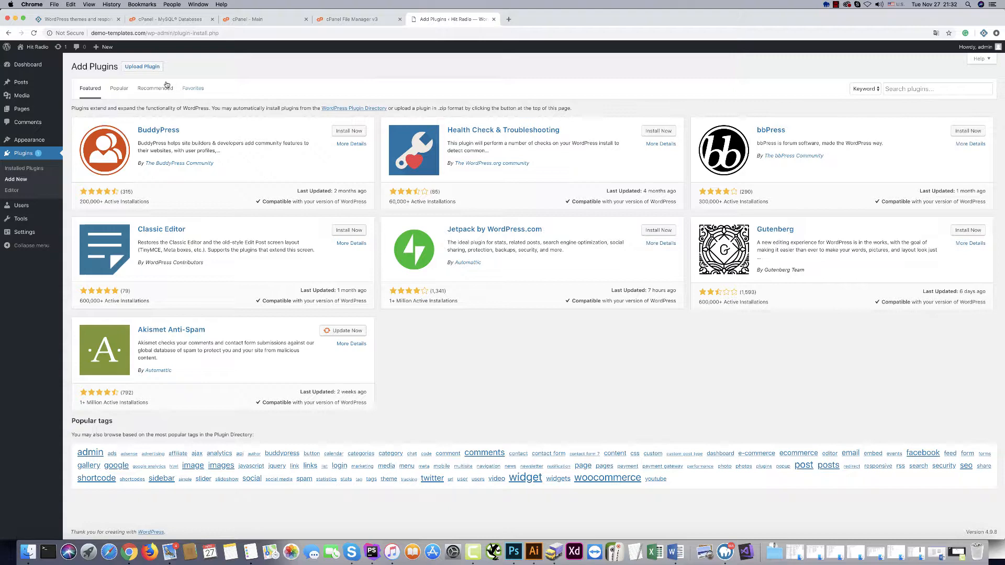
click(142, 67)
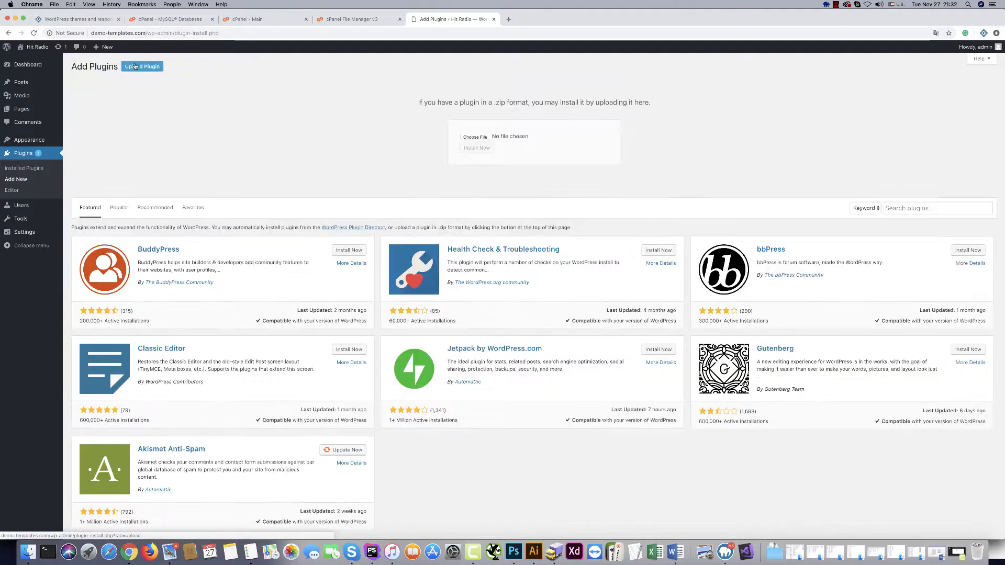
click(475, 138)
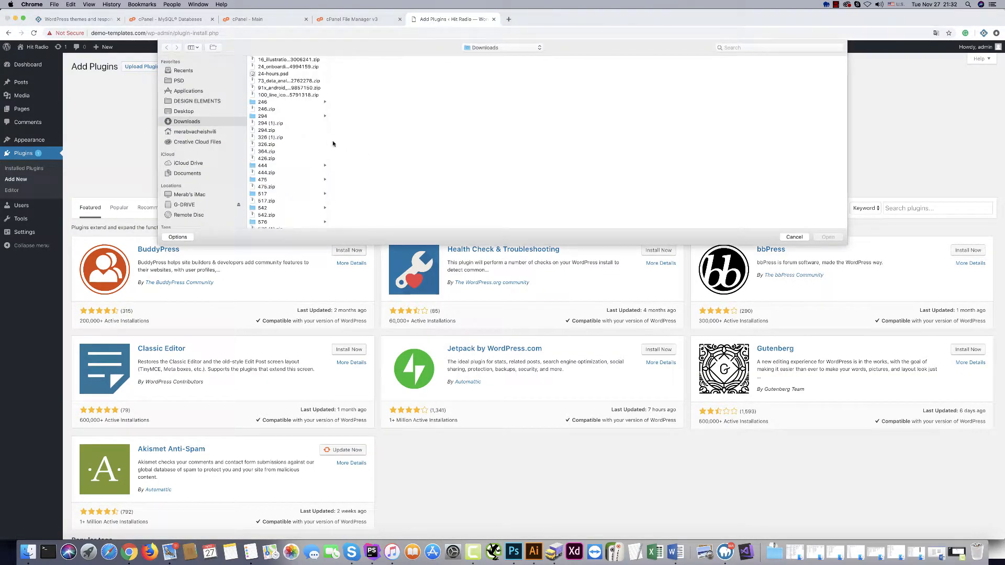
scroll(279, 182, down, 8)
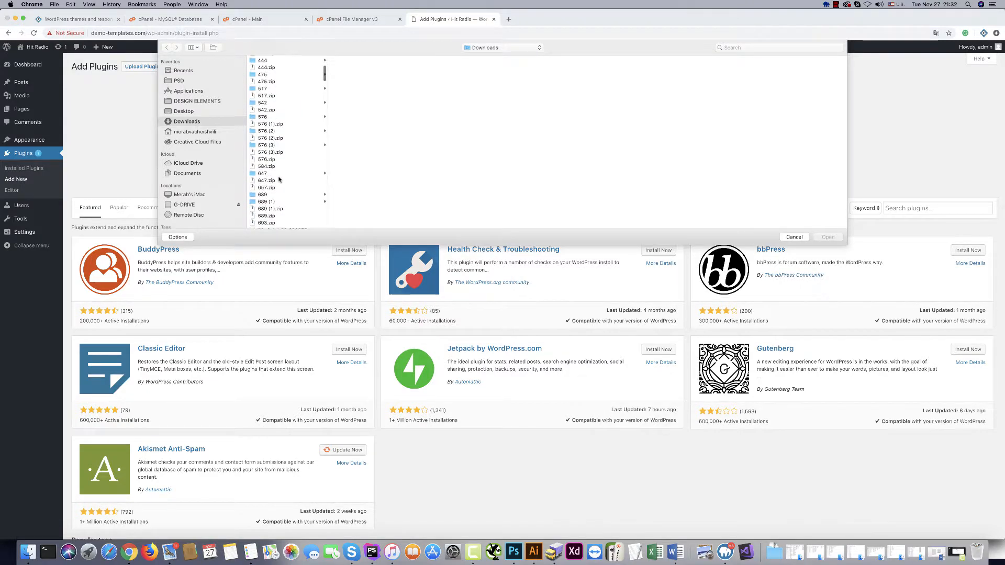
click(271, 184)
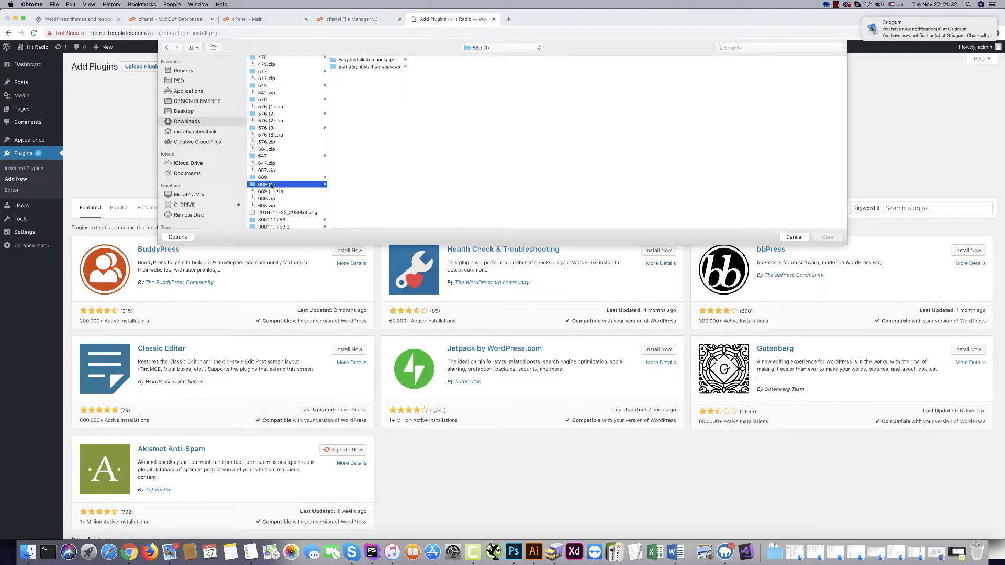
scroll(279, 190, up, 1)
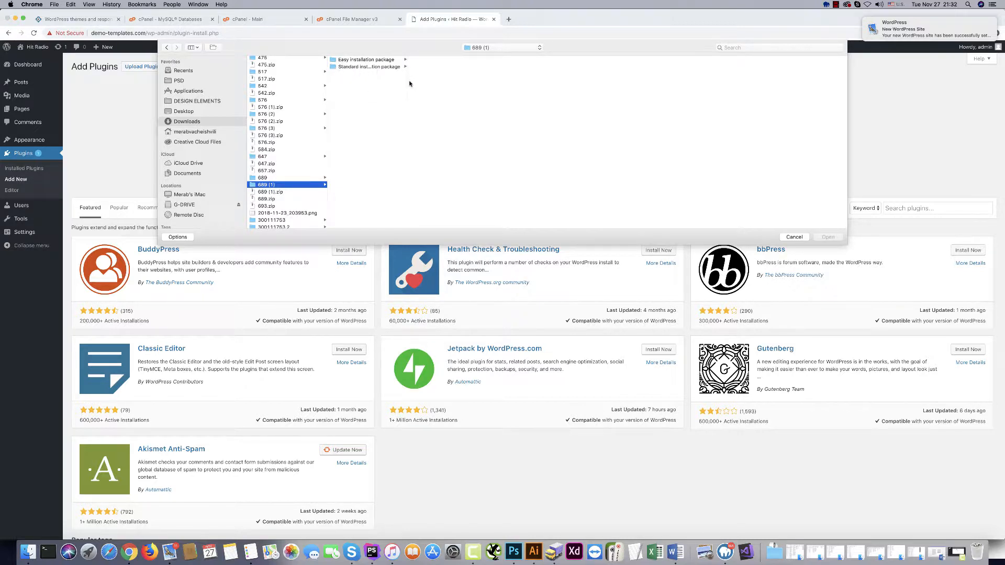
Upload all-in-one-wp-migration.6.74.zip from Easy installation package's plugin folder, then install and activate it.
drag(408, 81, 447, 82)
click(361, 59)
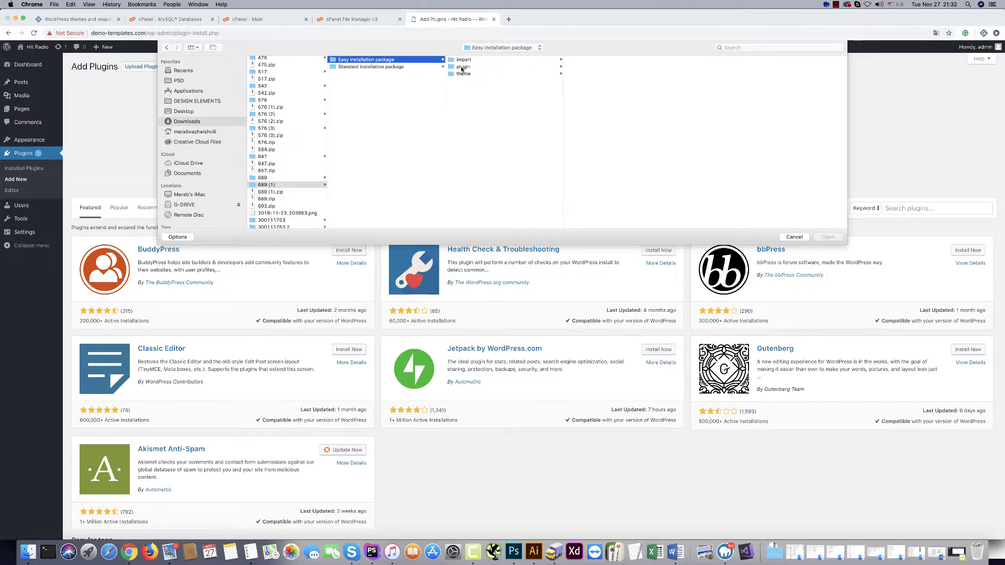
click(462, 67)
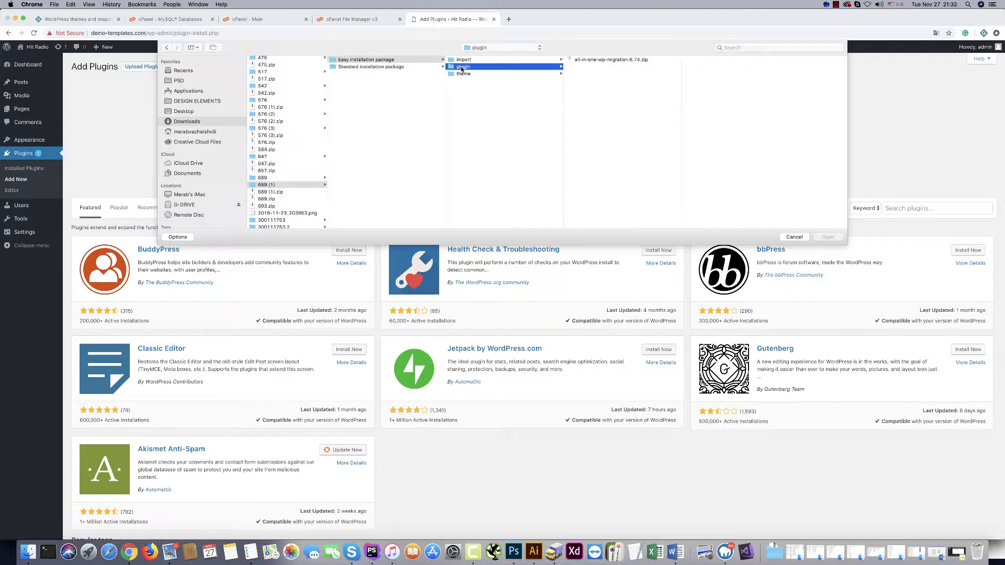
click(612, 60)
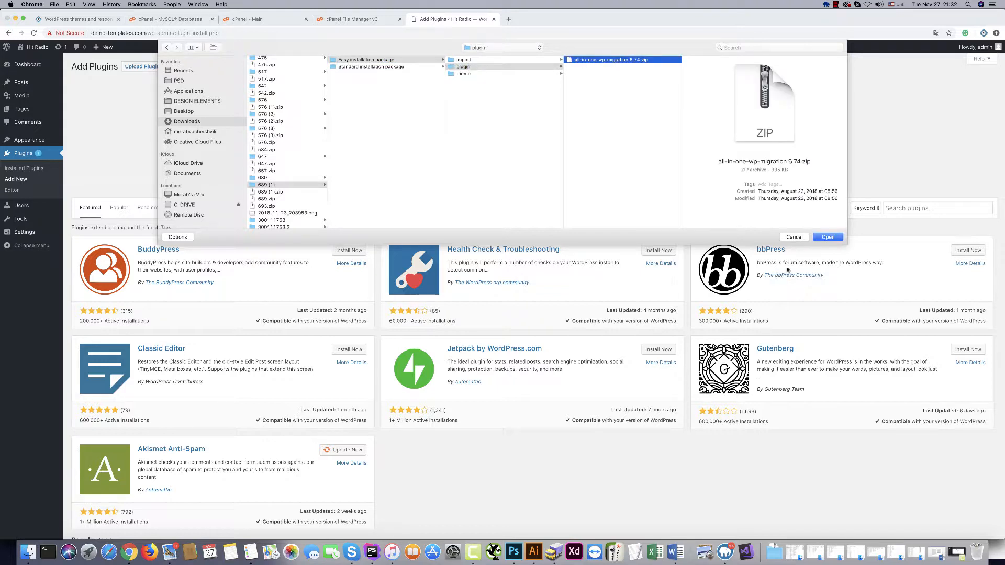
click(825, 237)
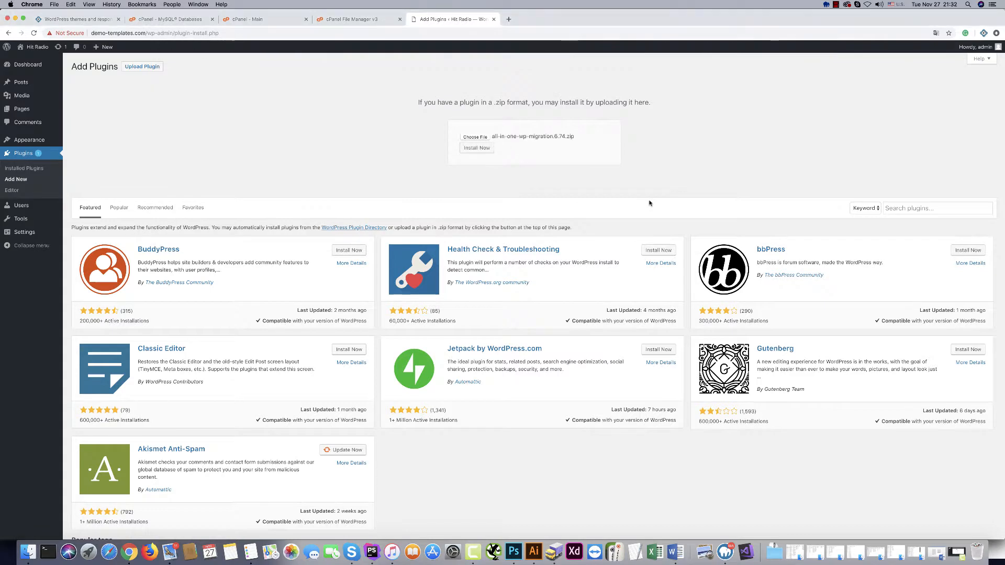
click(472, 148)
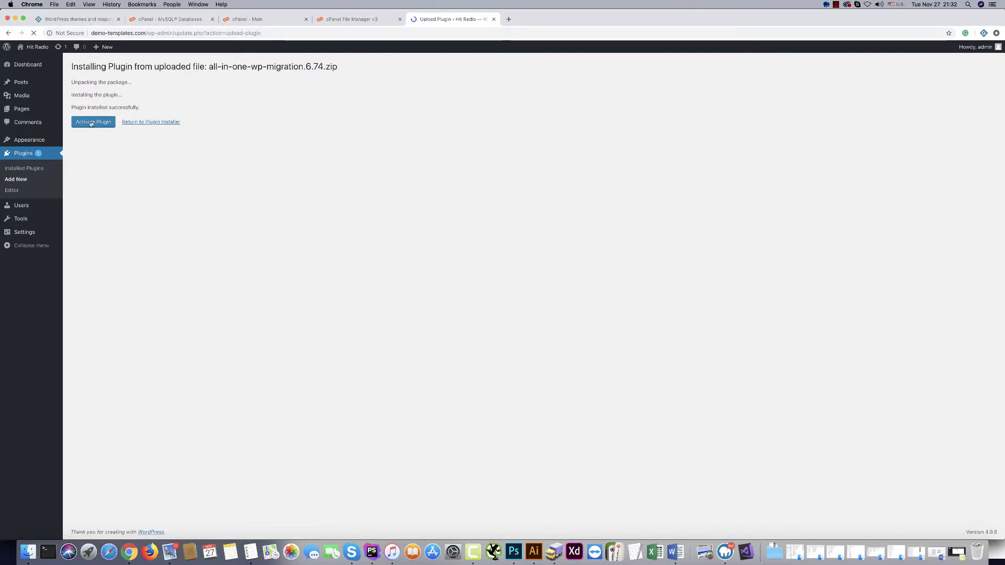
click(91, 123)
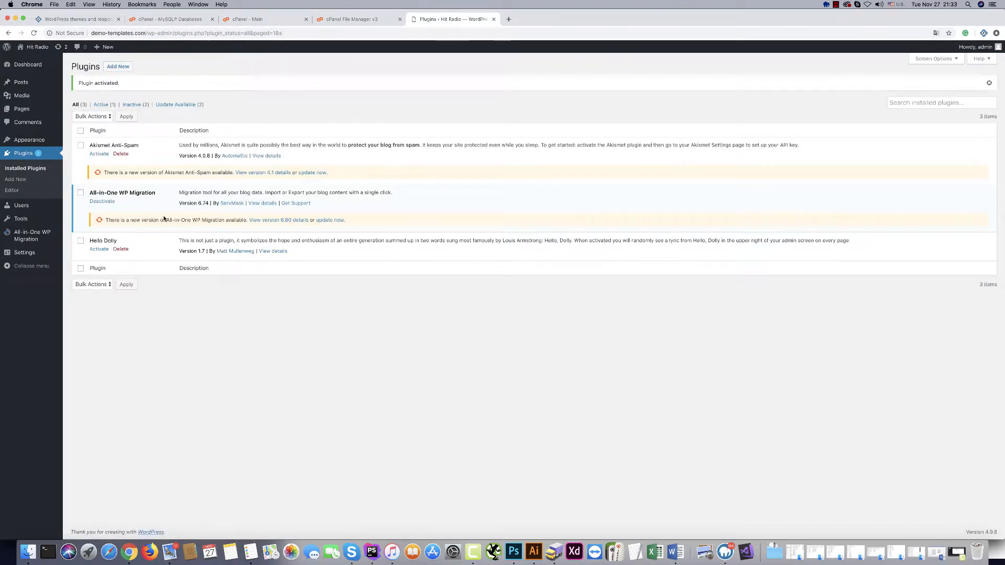
Update Akismet Anti-Spam and All-in-One WP Migration to their newer versions.
click(312, 172)
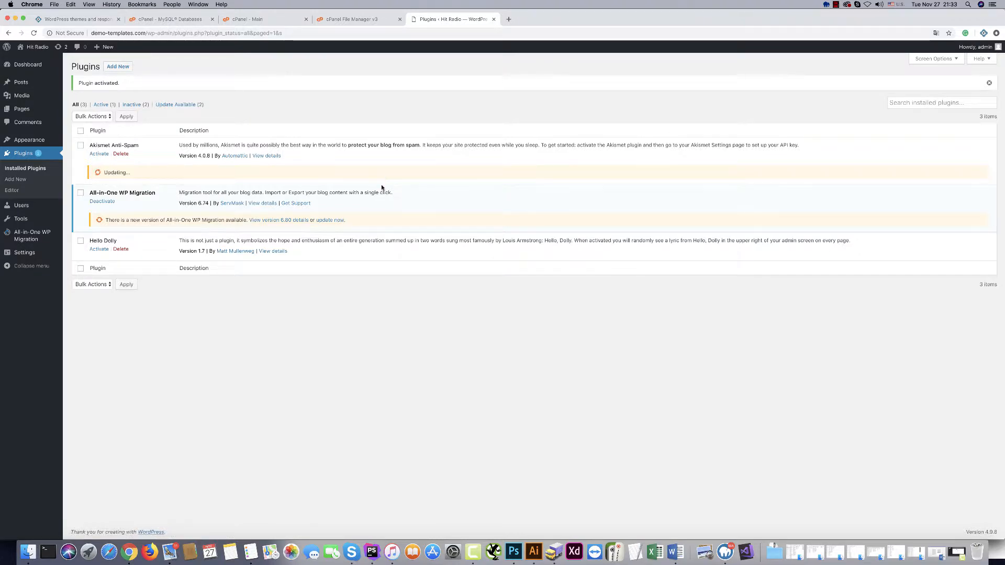
click(330, 220)
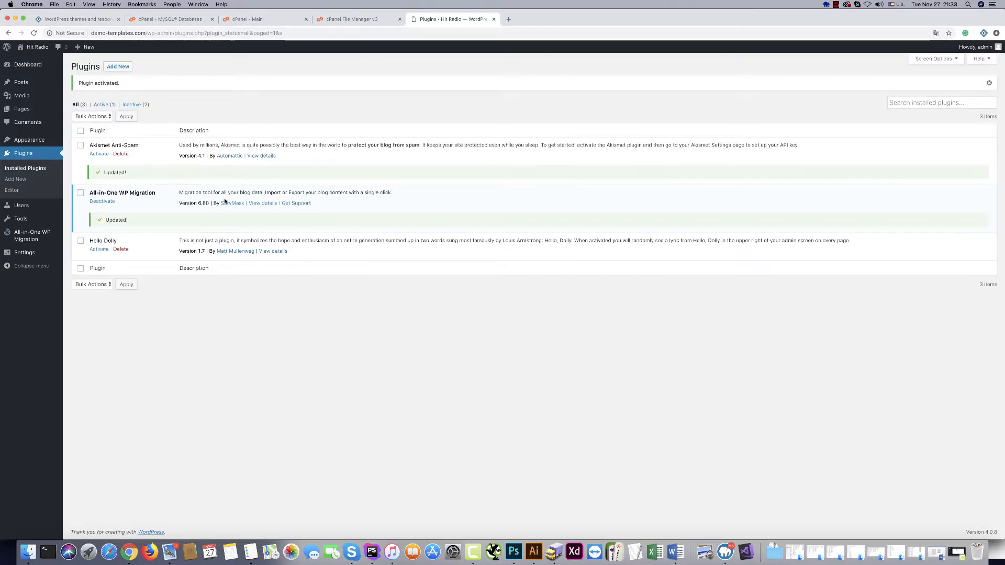
mouse_move(36, 236)
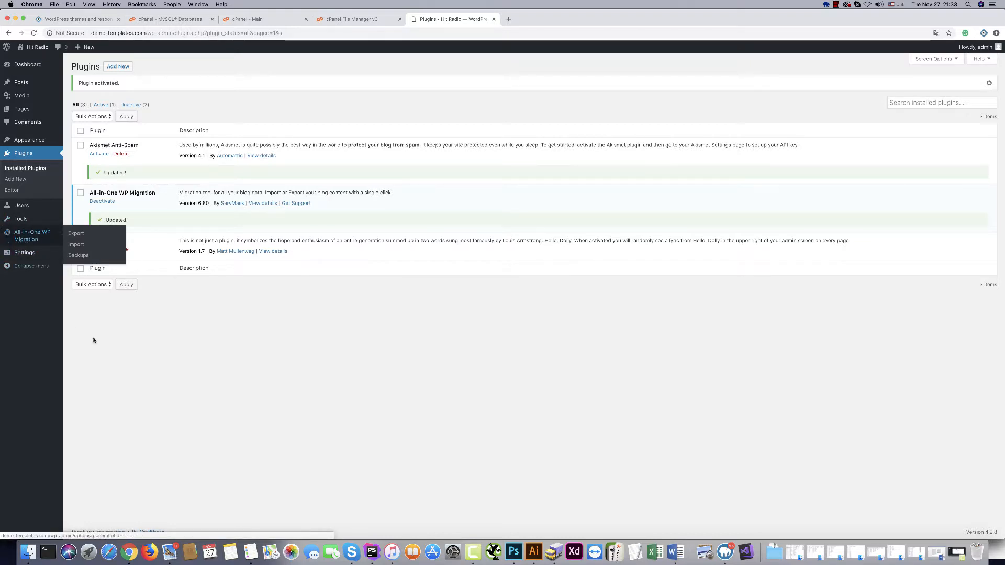
Reload plugins, start an import from a local file, and navigate to the Easy installation package folder.
click(34, 33)
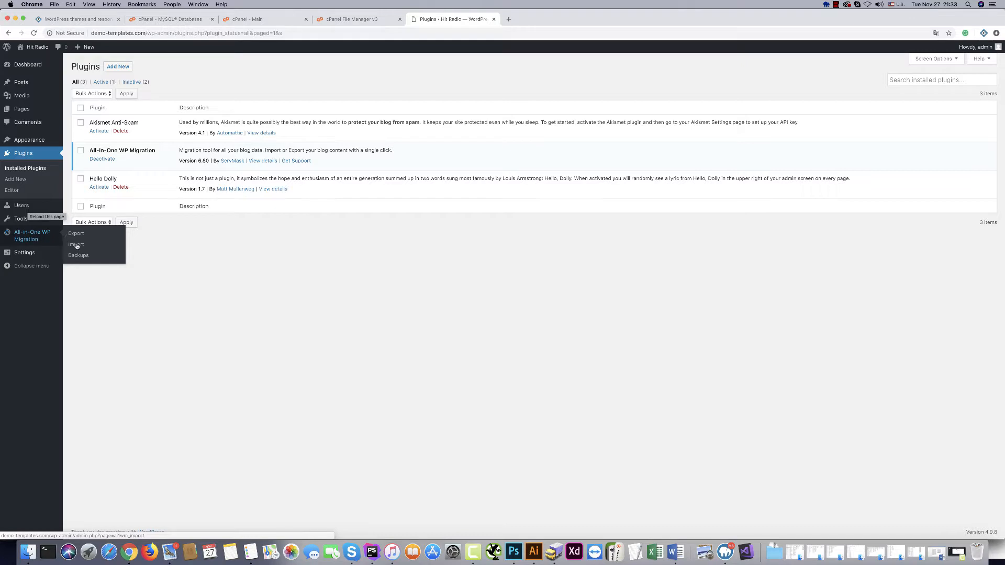
click(76, 245)
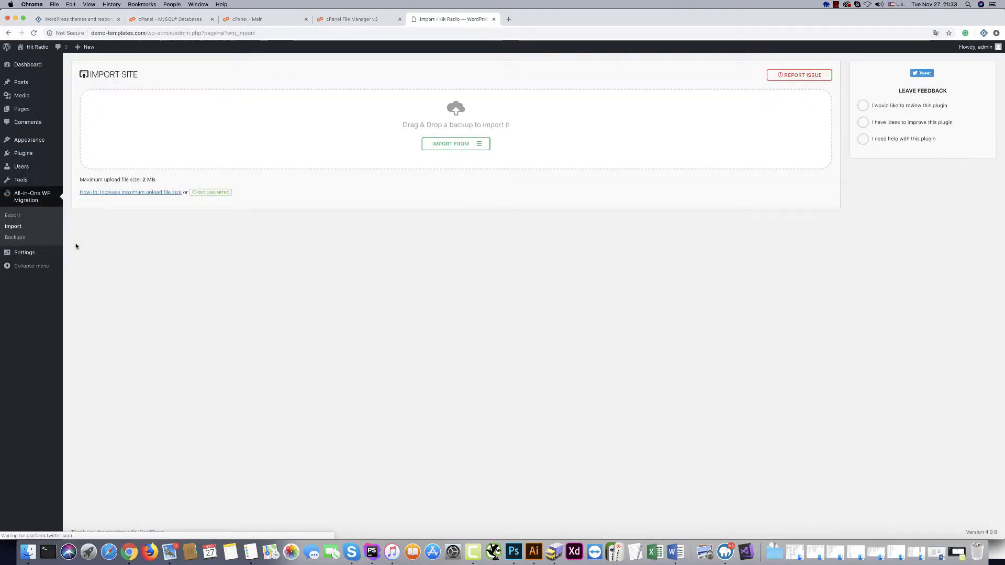
click(463, 146)
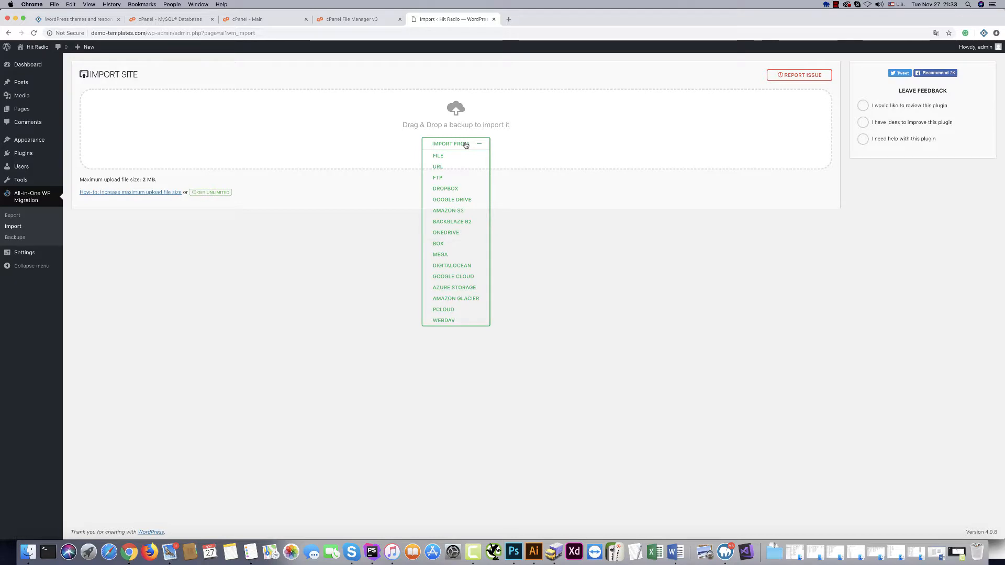
click(438, 156)
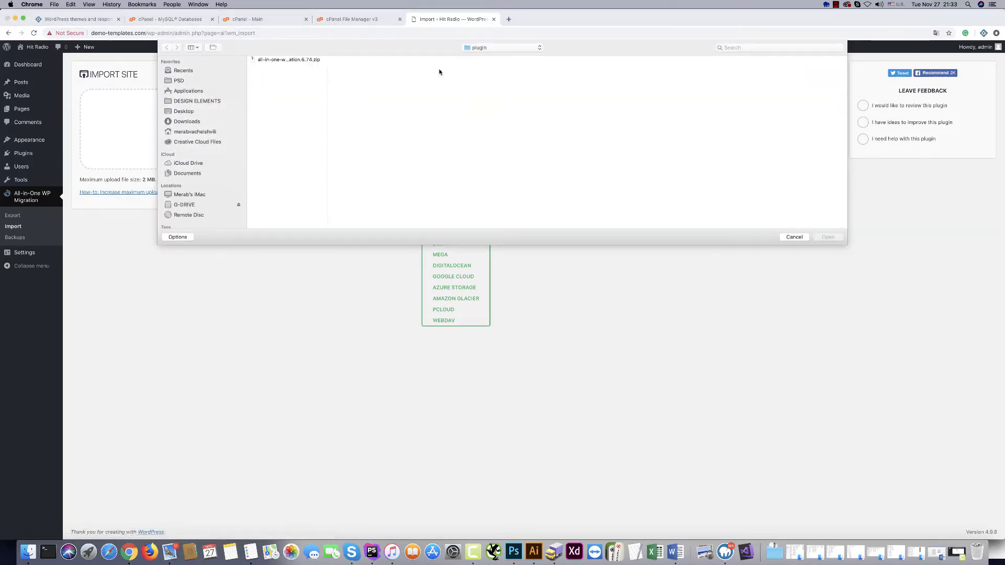
click(485, 48)
click(482, 56)
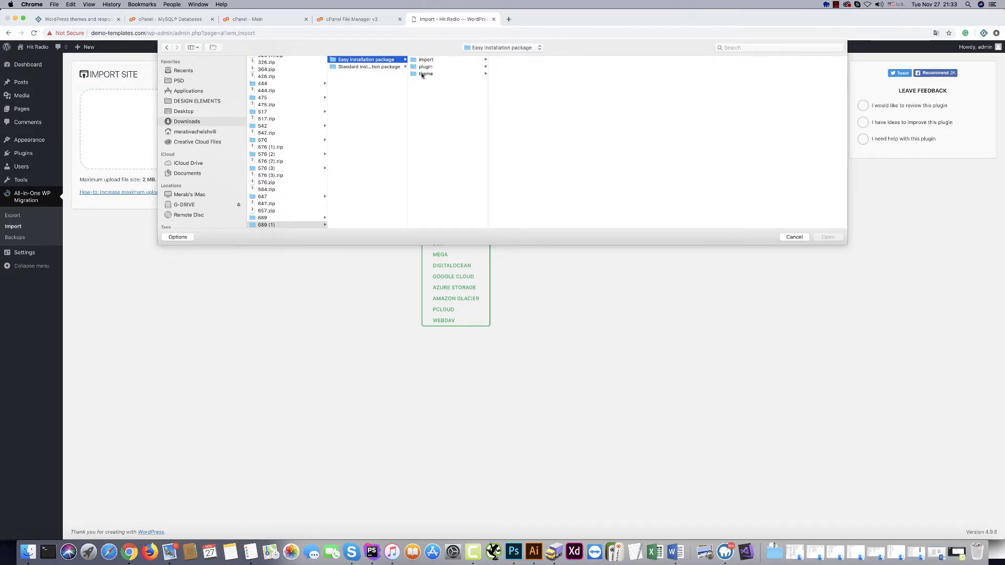
Pick the Hit Radio .wpress from import/all-in-one, dismiss the 2 MB size error, return to cPanel MySQL Databases.
click(425, 60)
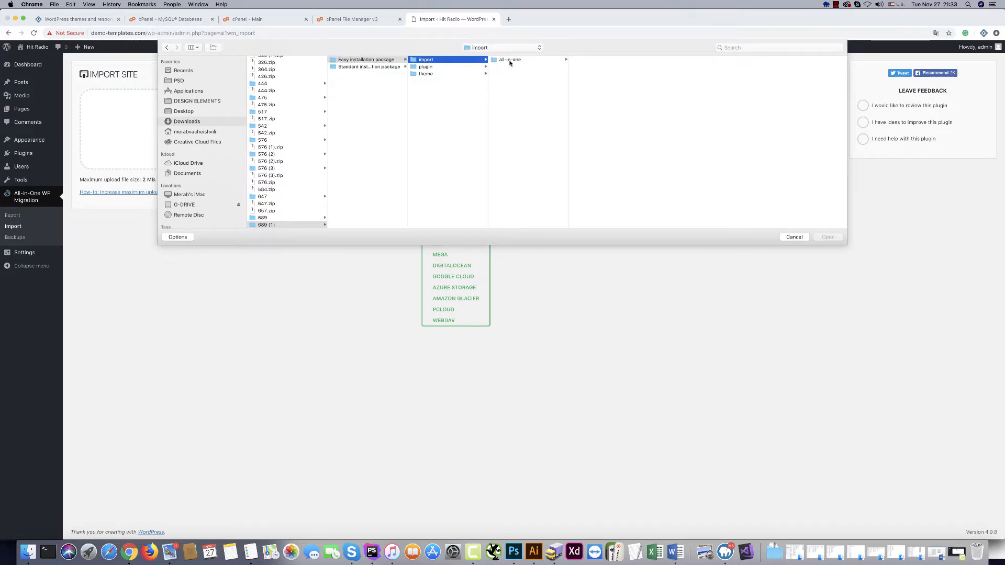
click(510, 61)
click(589, 60)
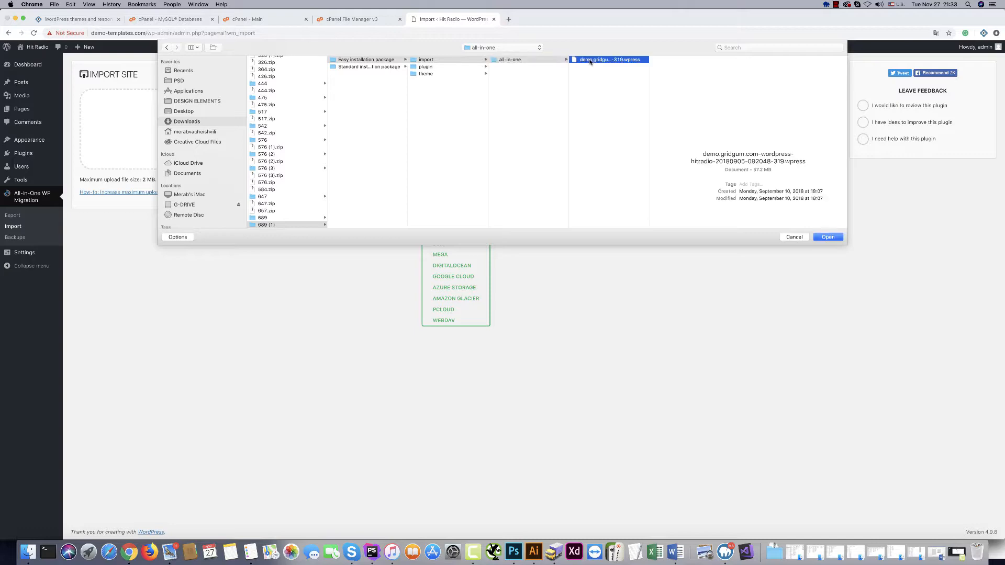
click(836, 239)
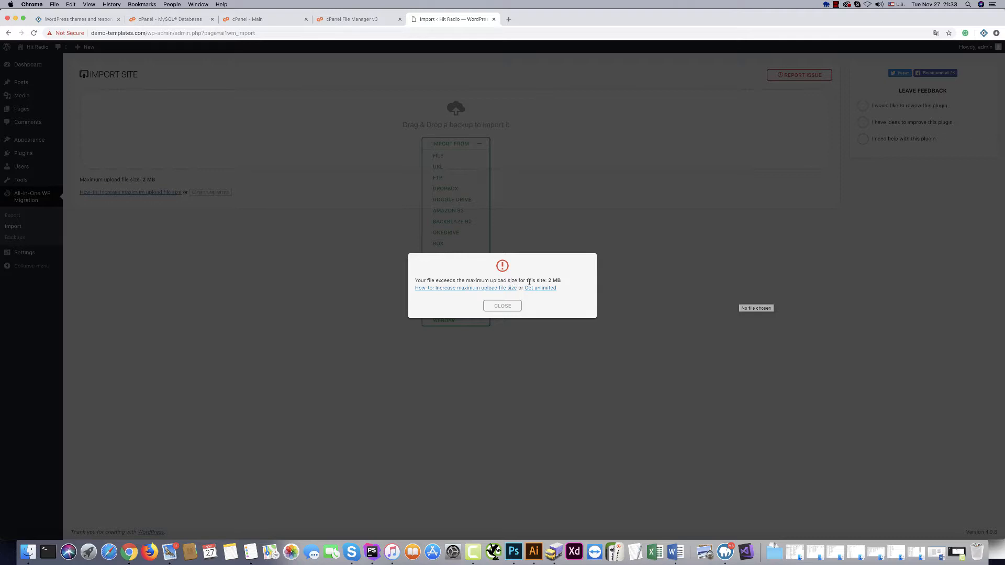
click(503, 305)
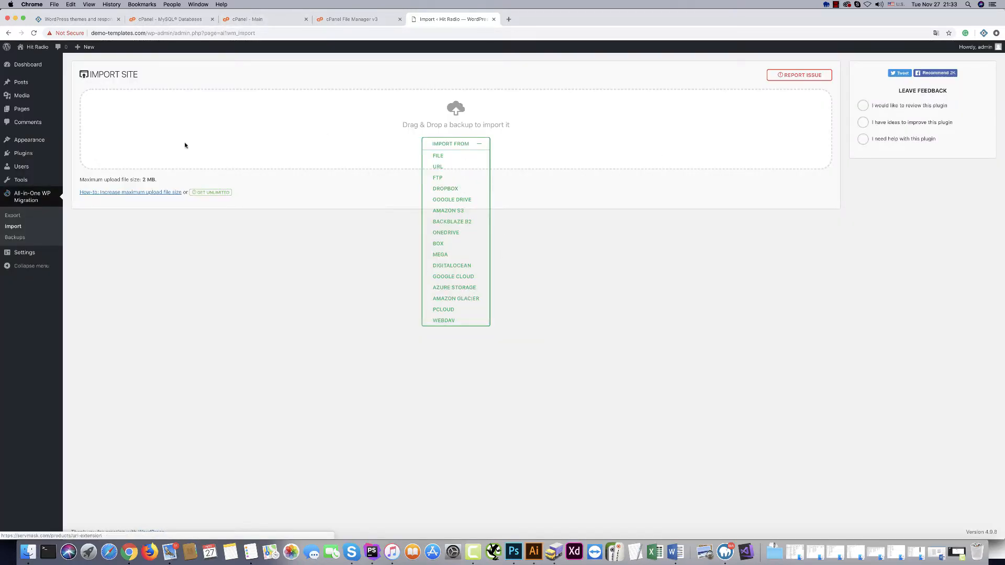
click(157, 19)
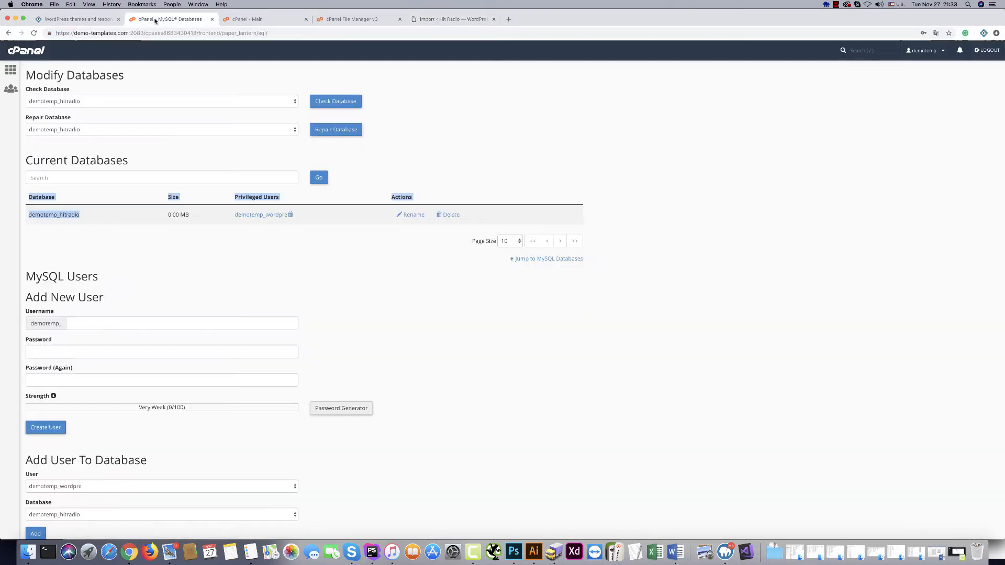
Go to the cPanel home page and open MultiPHP INI Editor under Software.
click(253, 19)
scroll(123, 321, down, 5)
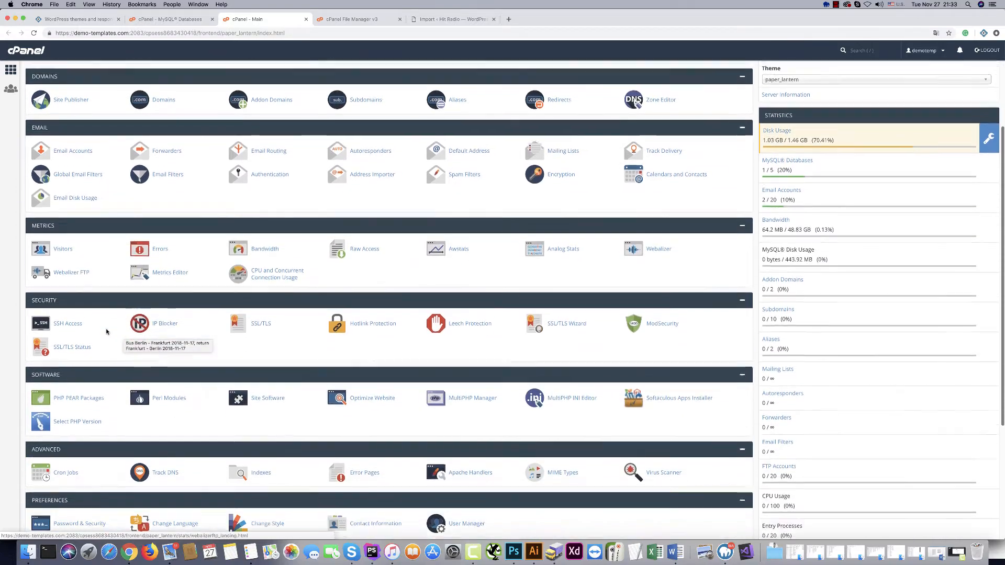
scroll(105, 331, down, 2)
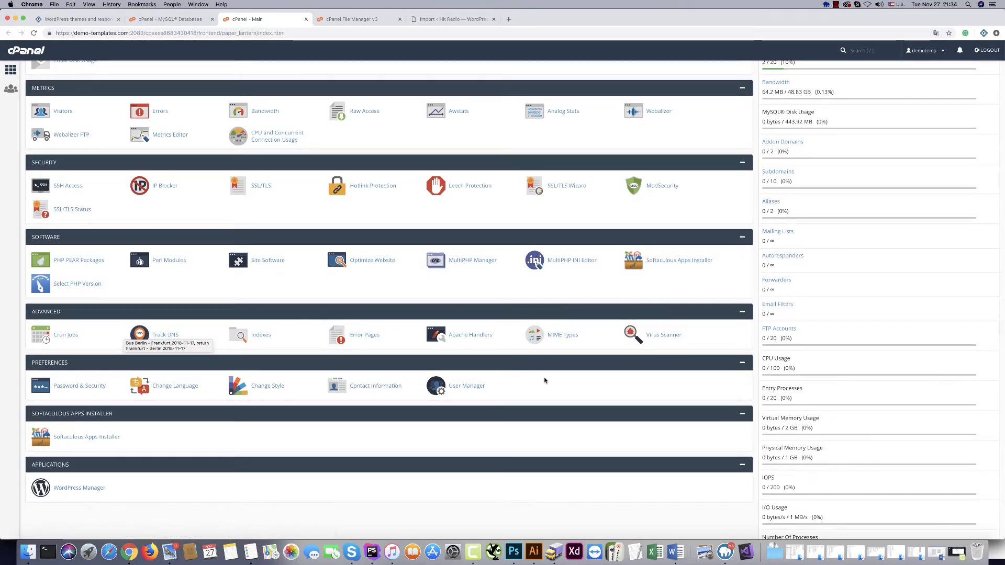
scroll(545, 381, down, 1)
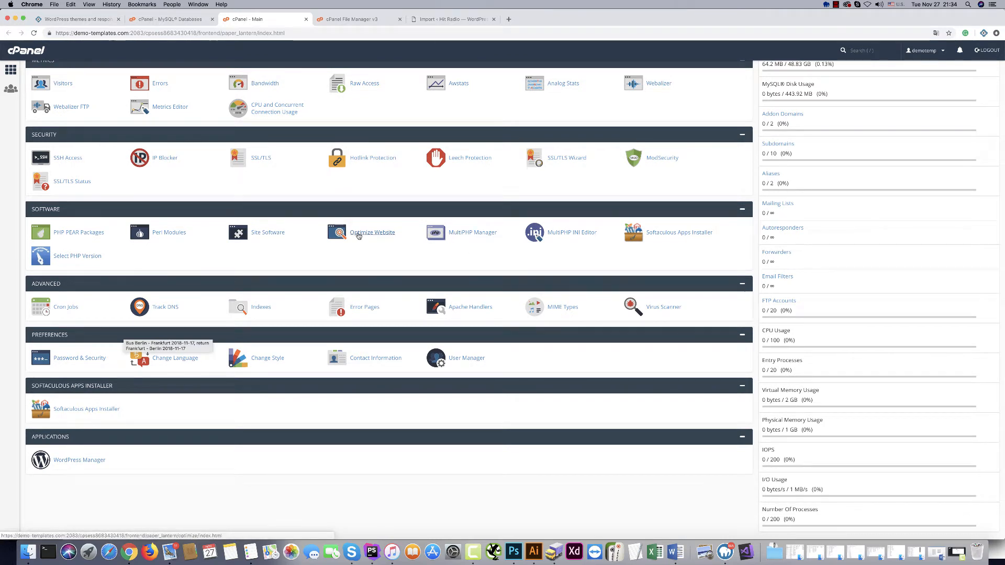
click(567, 234)
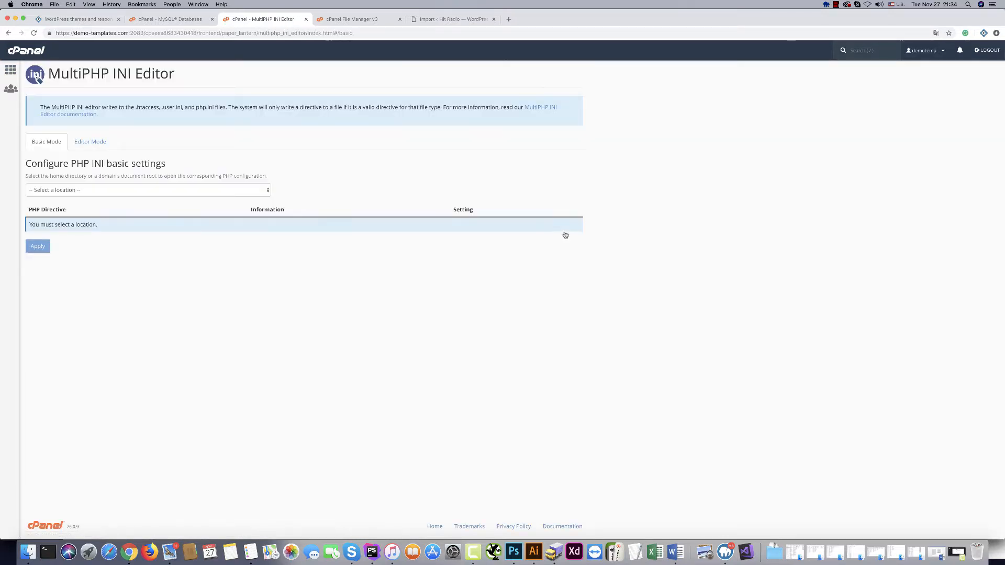
For demo-templates.com, enter 128M for upload_max_filesize and post_max_size, then apply.
click(67, 195)
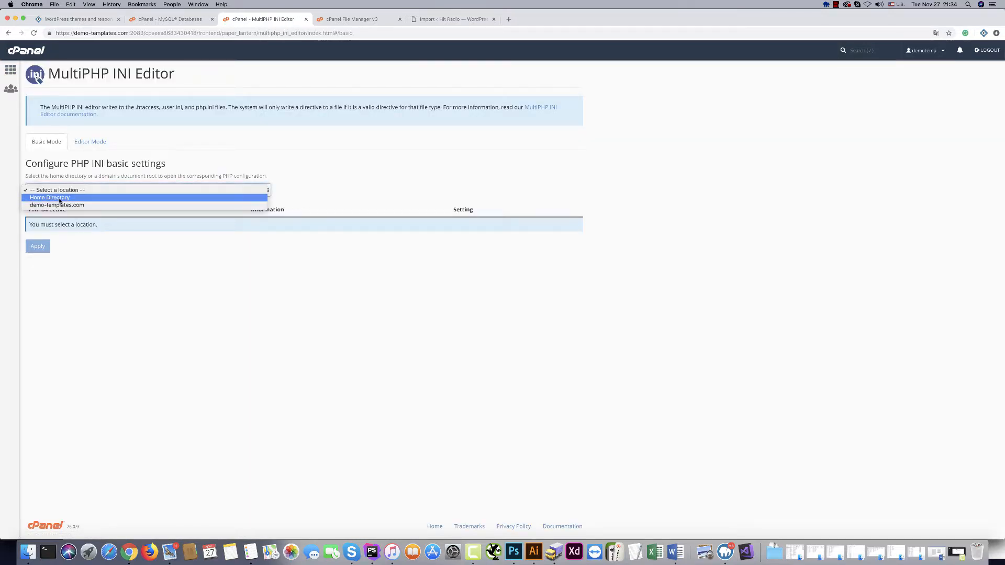
click(58, 205)
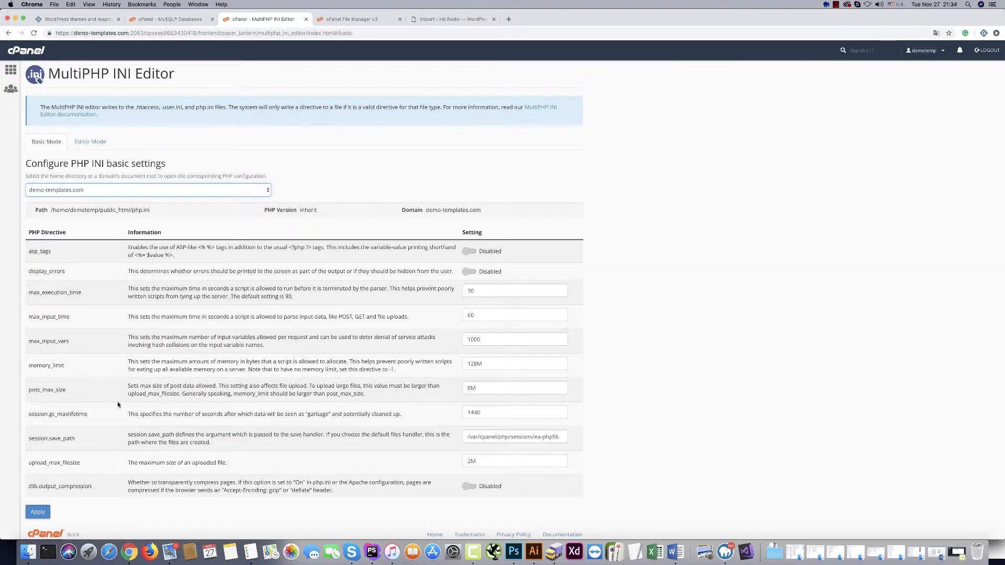
scroll(503, 407, down, 1)
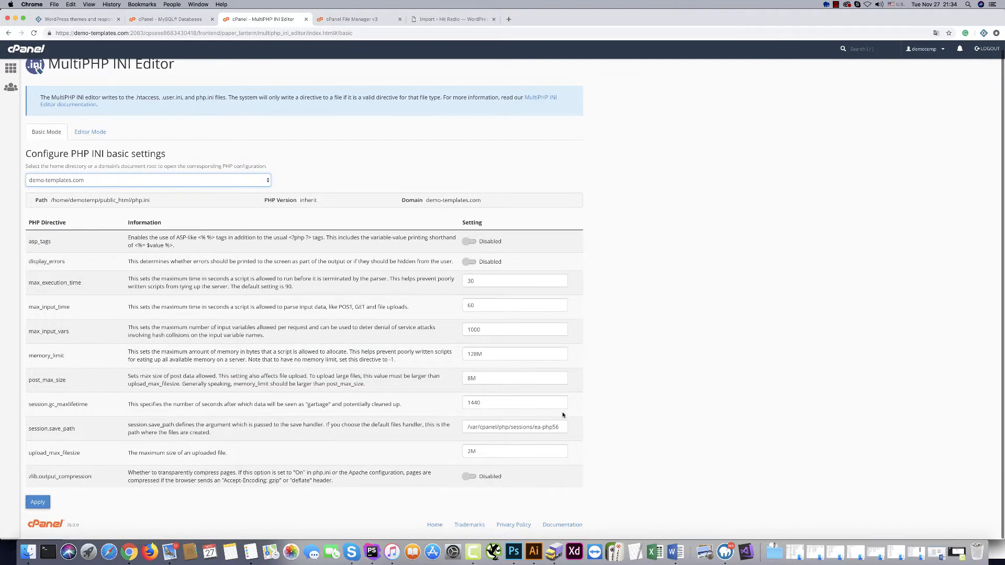
click(470, 452)
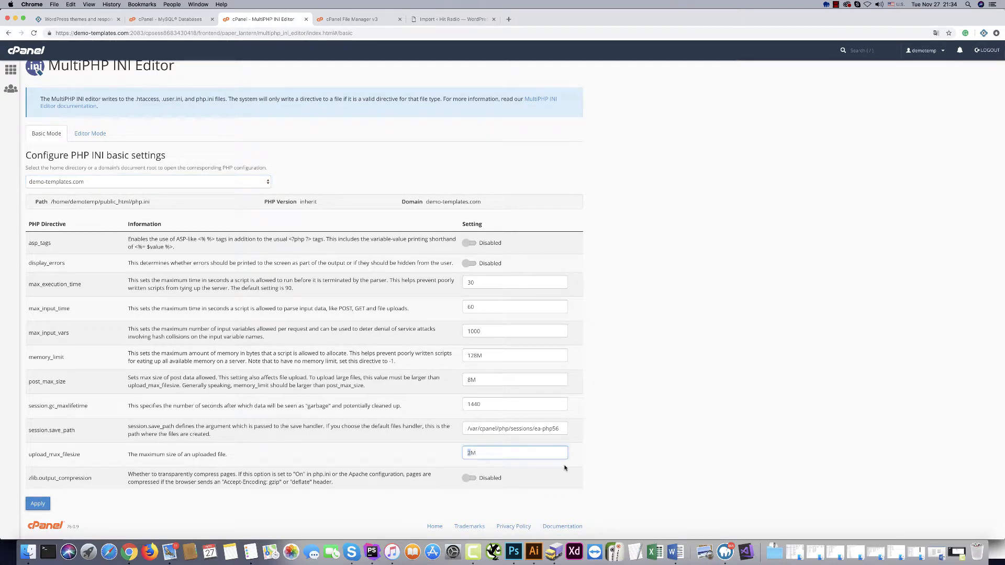
text(128)
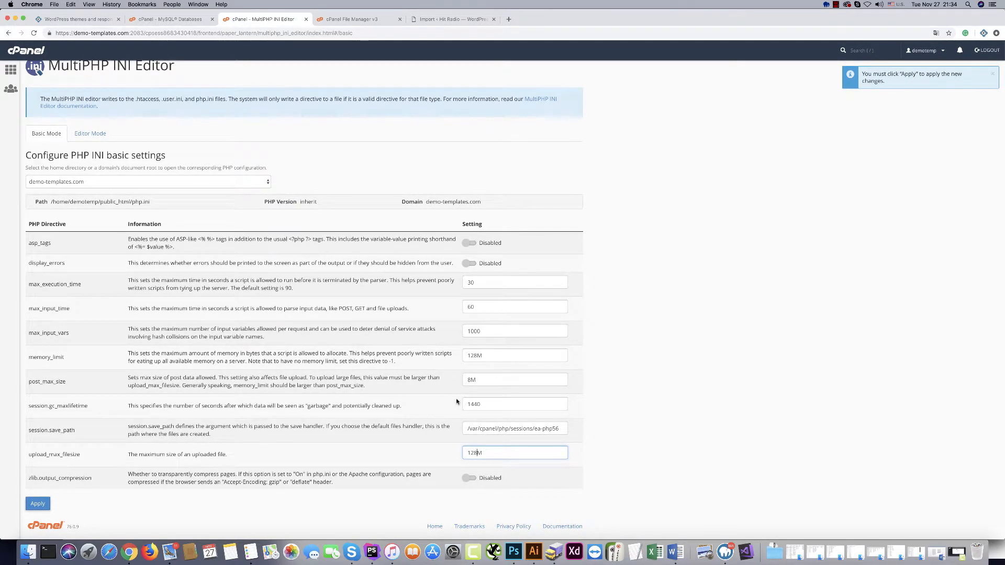
click(467, 380)
text(12)
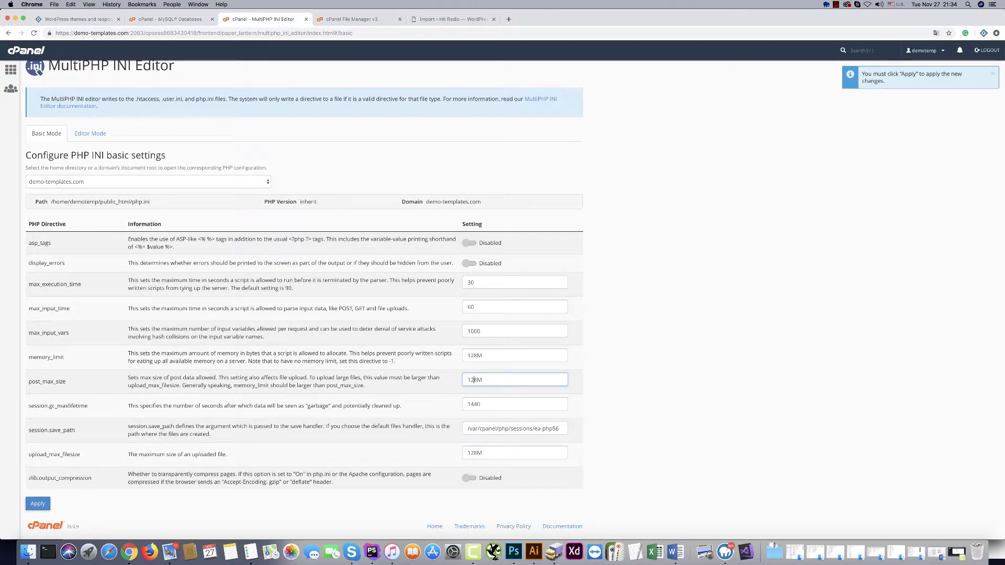
click(35, 507)
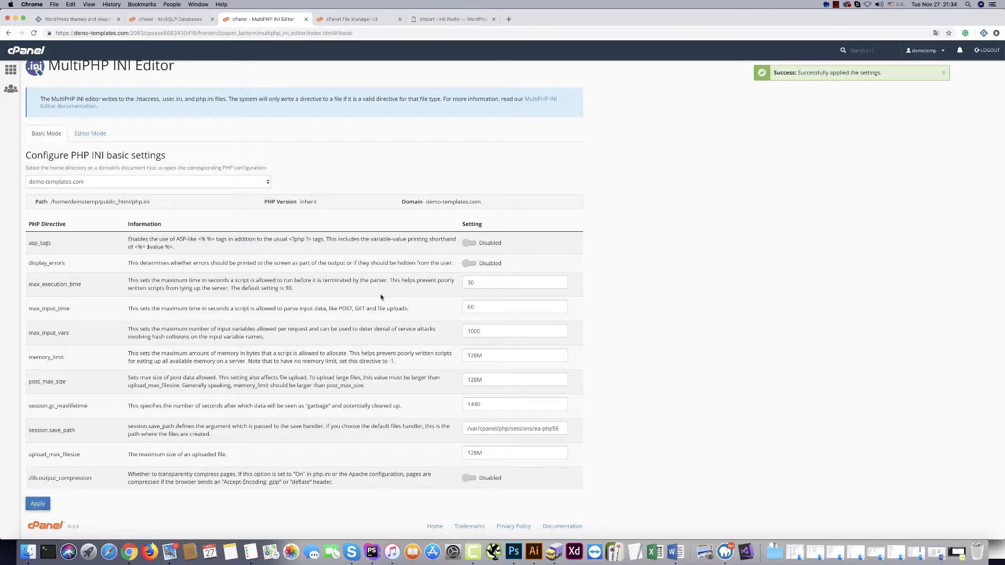
Reload the WordPress import page, choose Import From > File, and upload the Hit Radio .wpress backup.
click(423, 20)
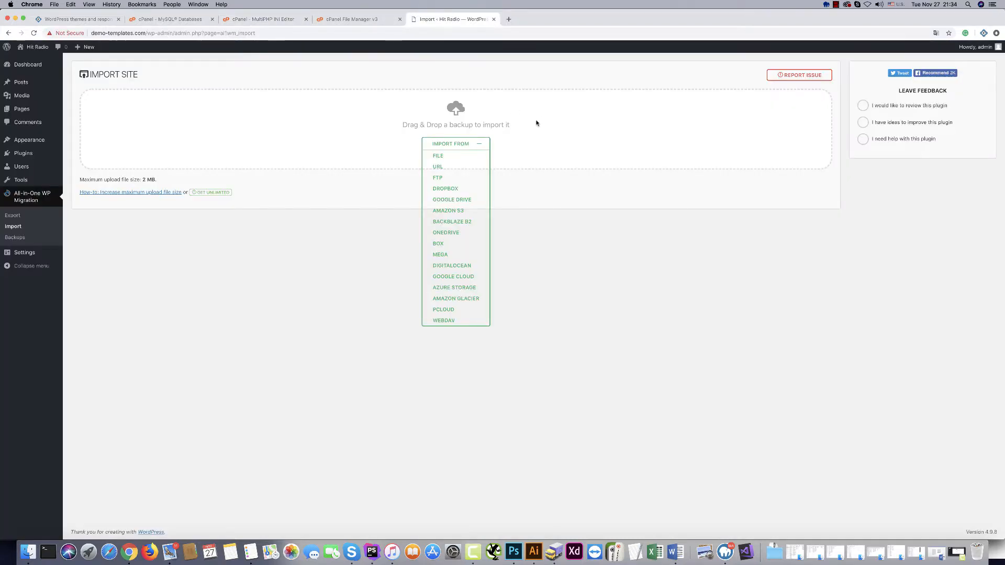
click(34, 33)
click(455, 147)
click(437, 157)
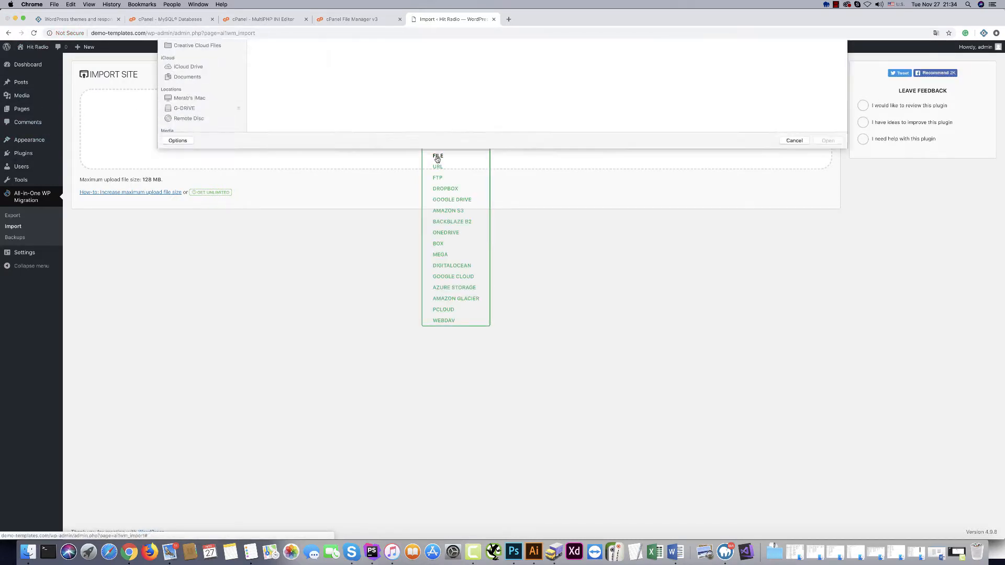
click(277, 61)
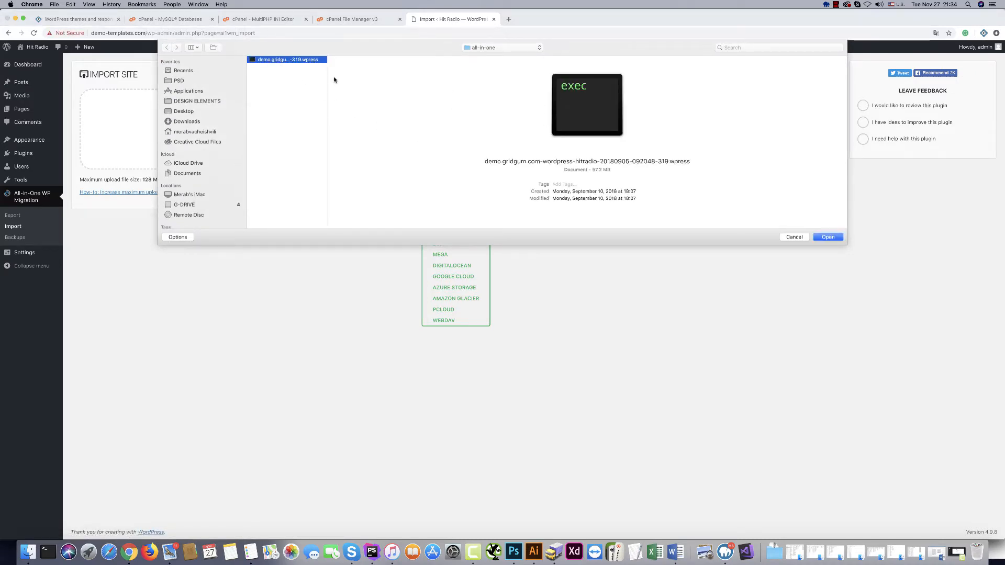
drag(327, 77, 436, 80)
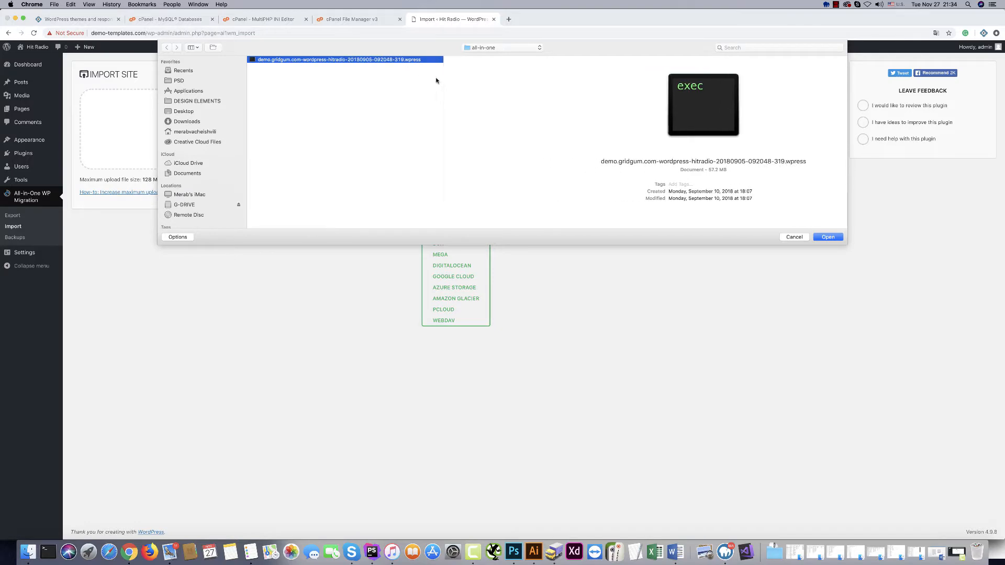
click(826, 237)
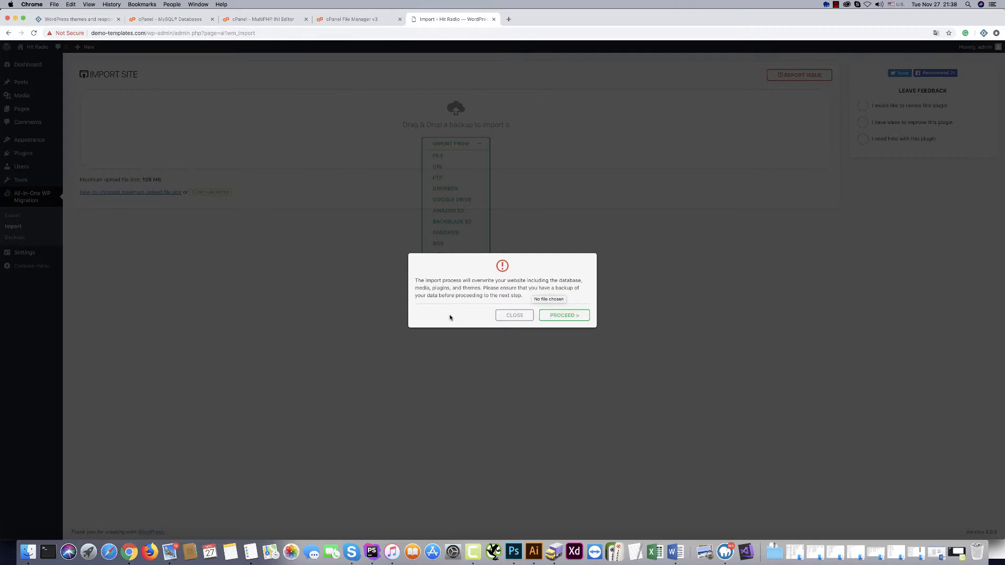
Proceed with overwriting the site, then follow the Permalinks Settings link once the import succeeds.
click(557, 317)
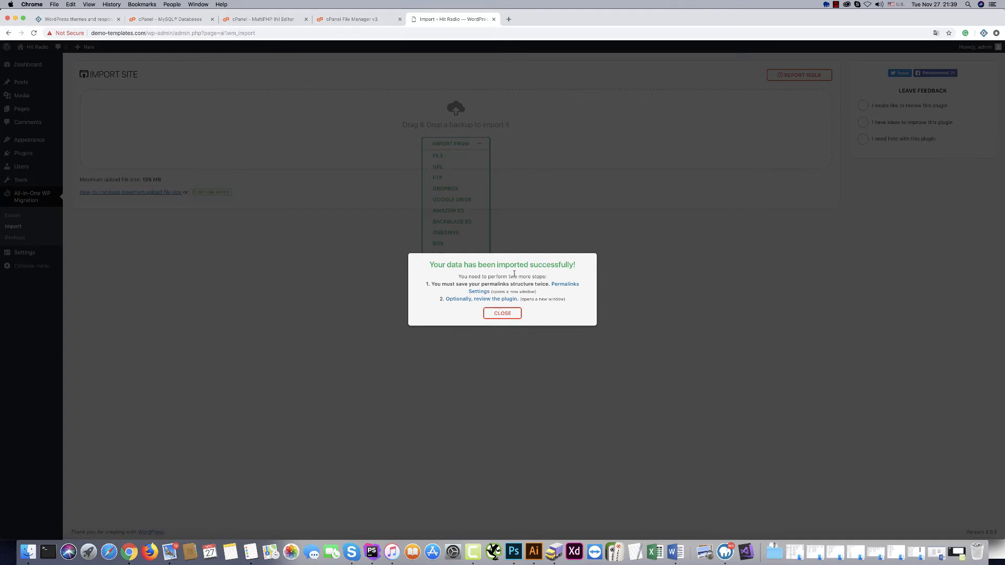
click(563, 286)
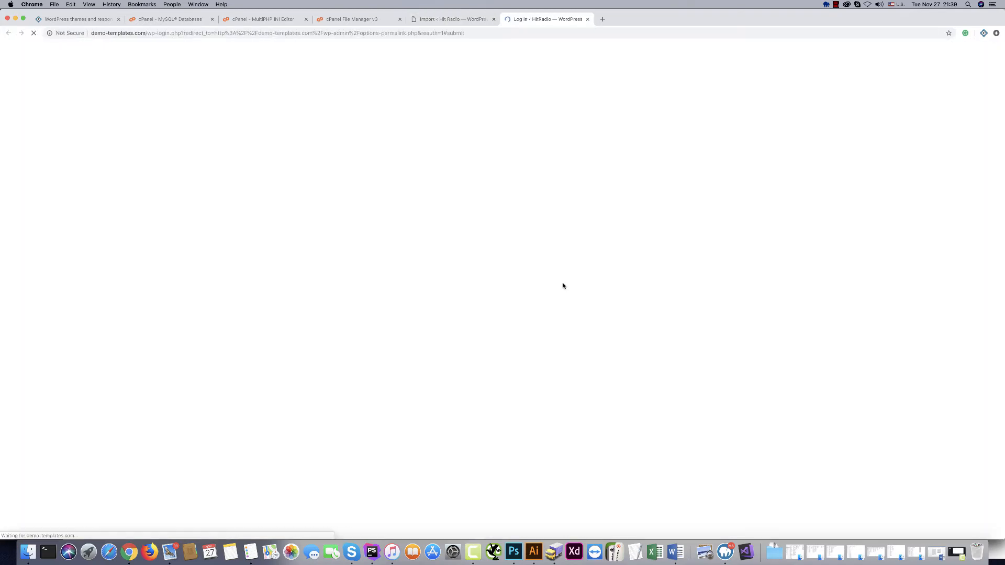
Log back in as admin with the admin password.
text(admi)
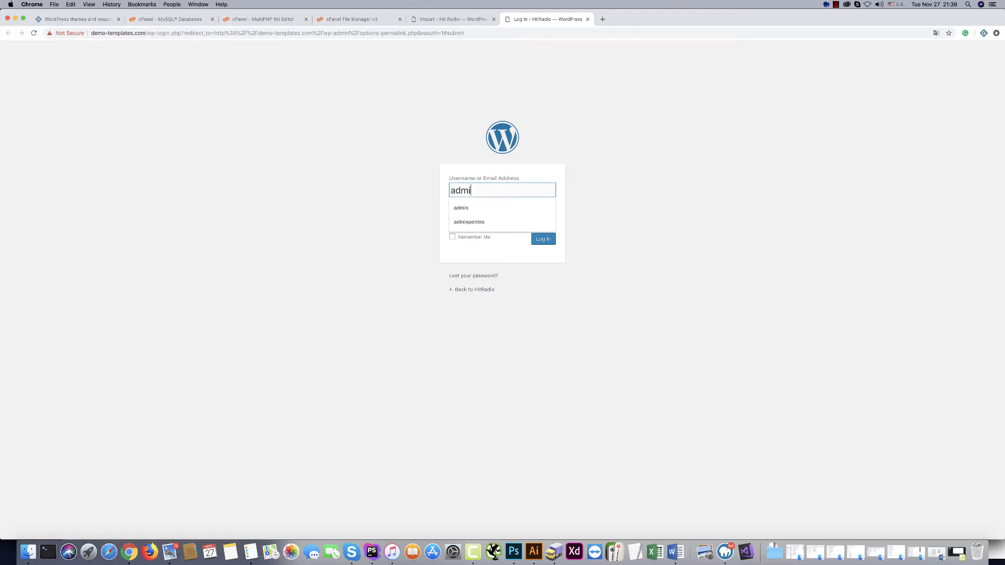
text(n)
click(473, 219)
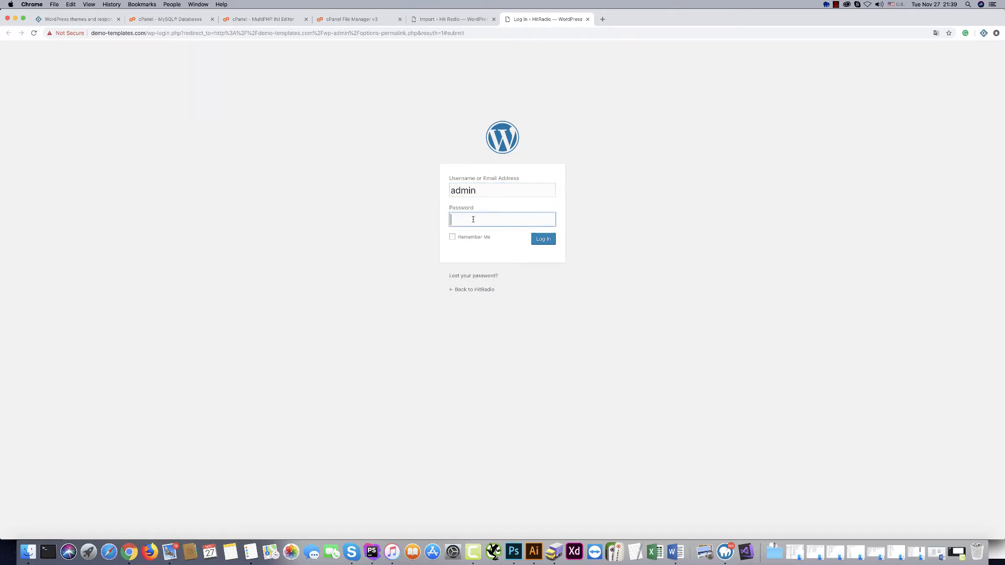
text(•••••••••)
click(547, 241)
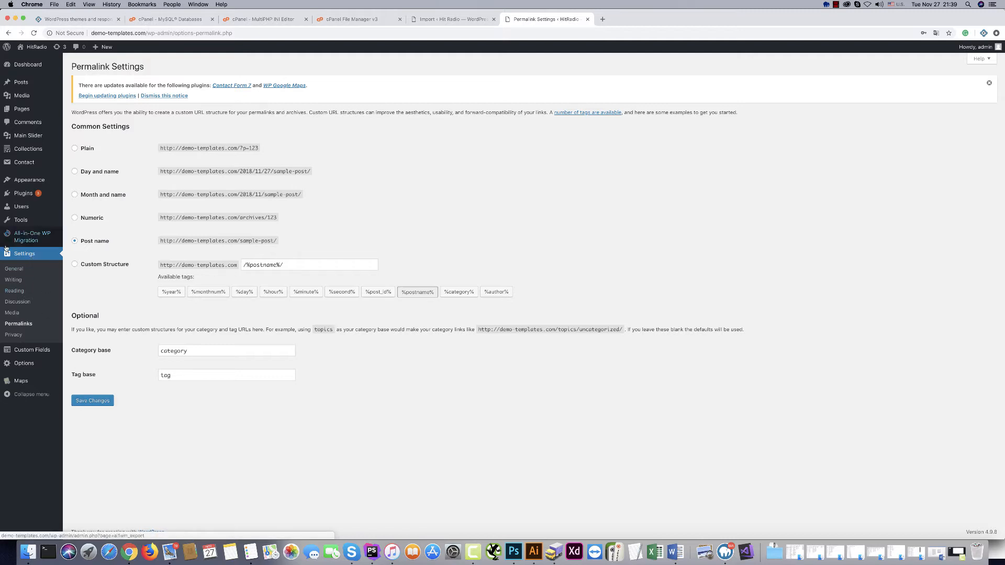
Save the Post name permalink structure.
click(94, 402)
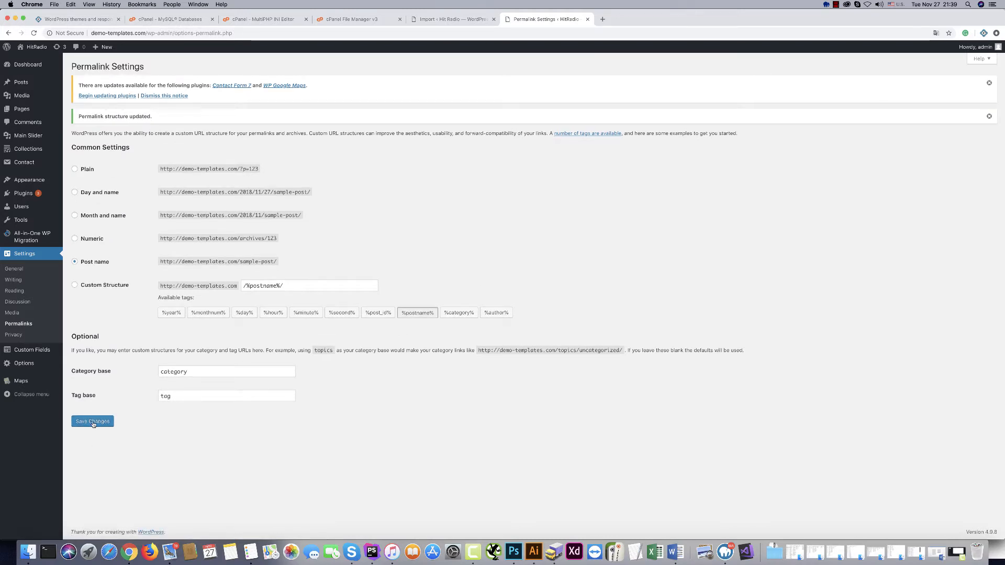
click(93, 423)
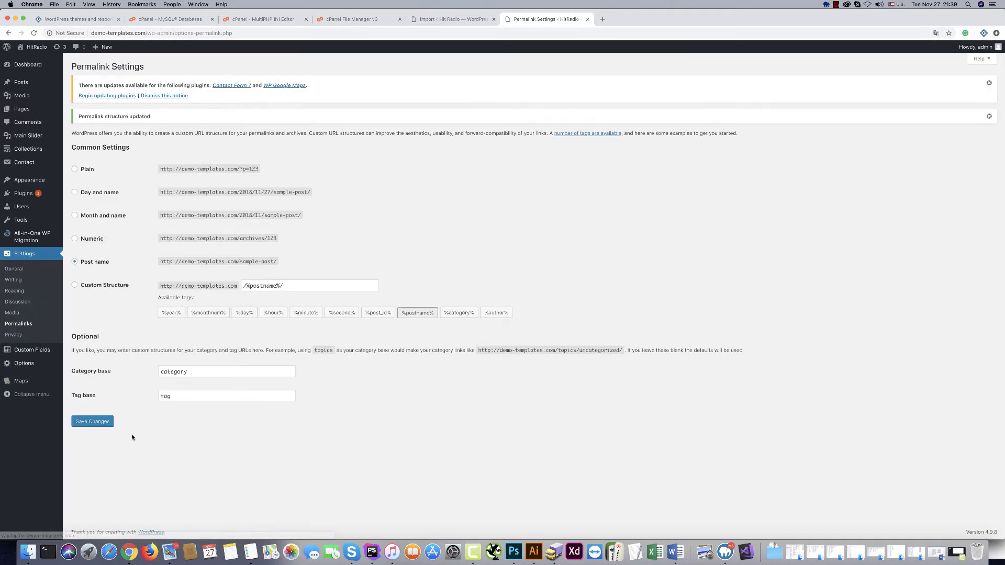
mouse_move(33, 46)
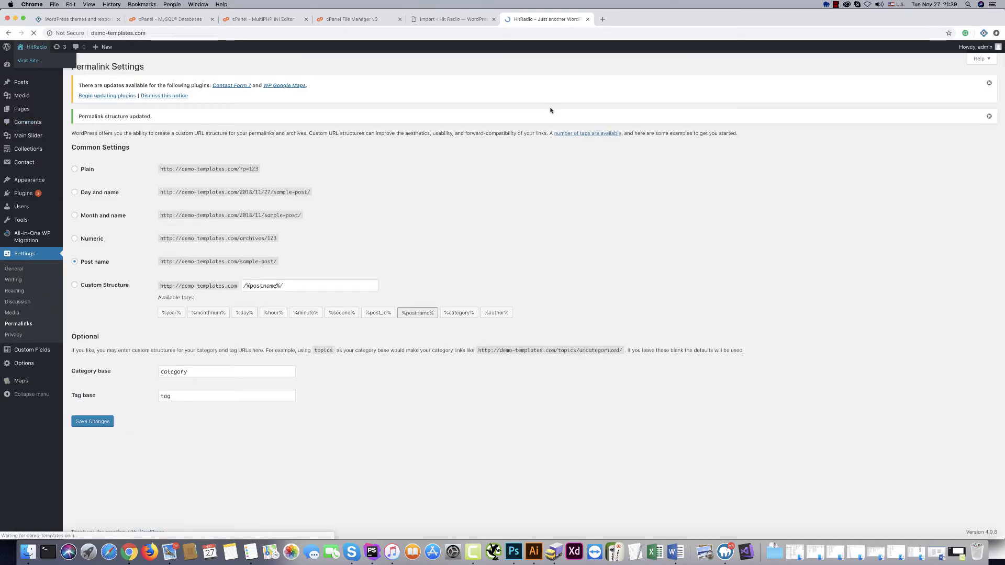
Browse the live HitRadio homepage and the About us page.
scroll(557, 161, down, 12)
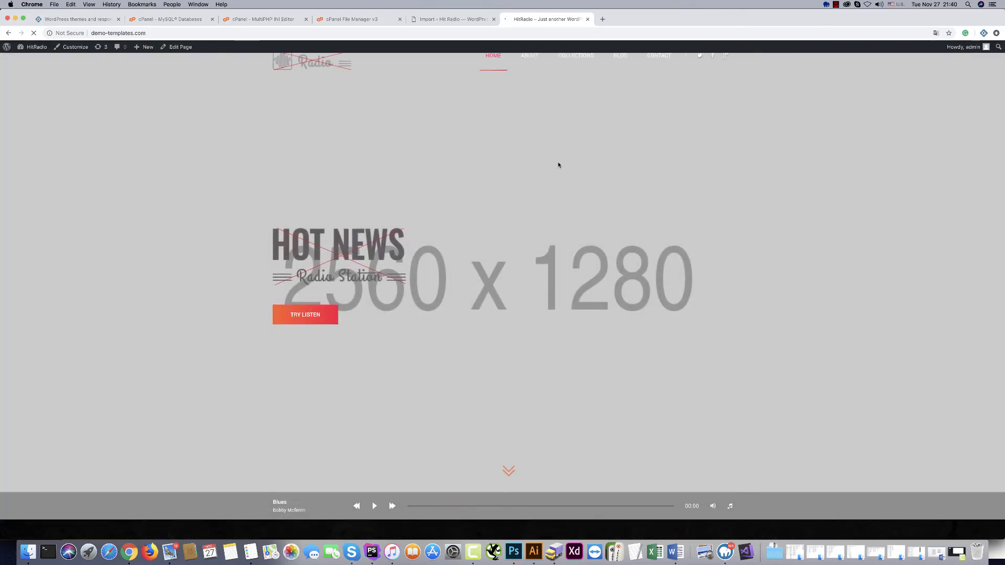
scroll(558, 165, down, 10)
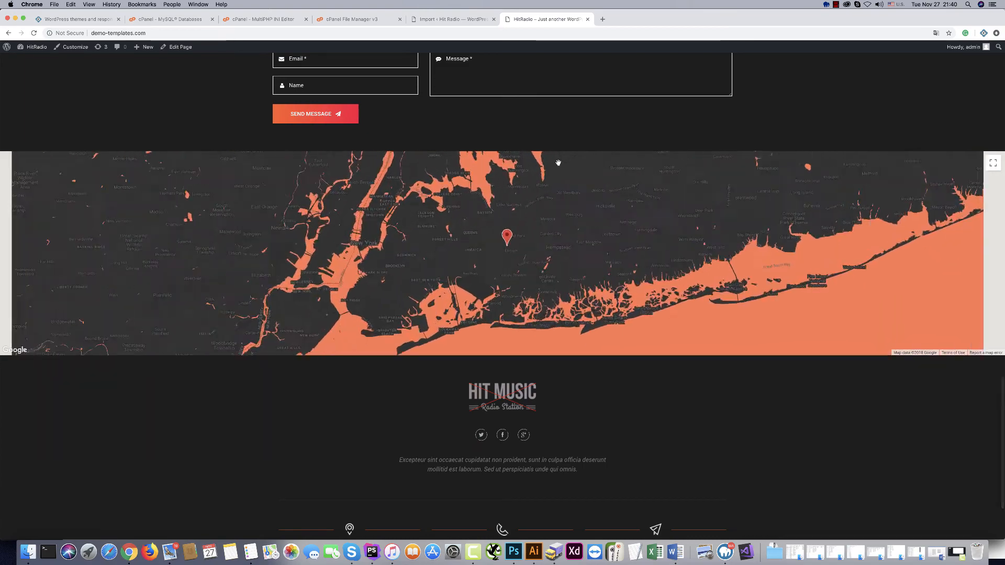
scroll(557, 163, up, 20)
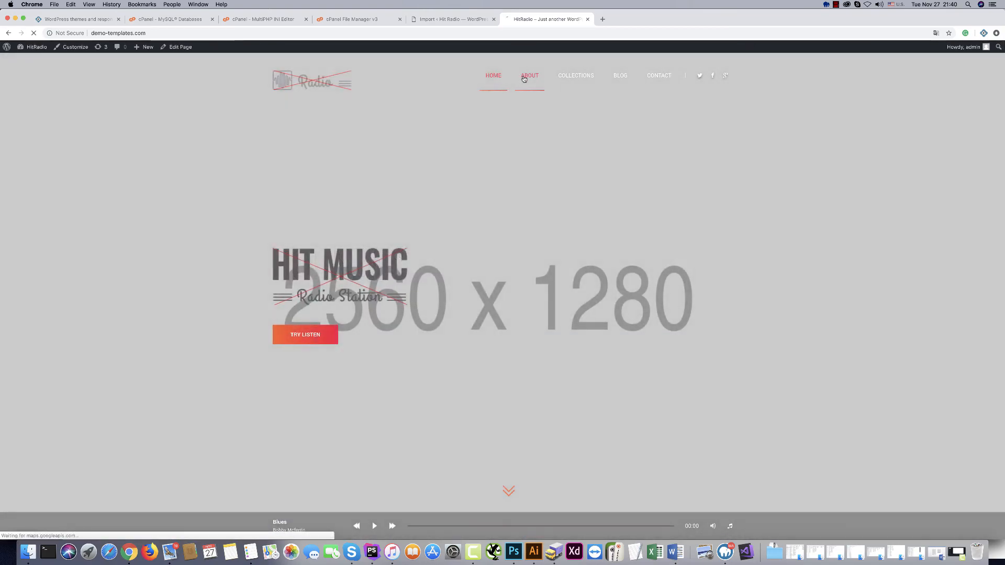
click(524, 79)
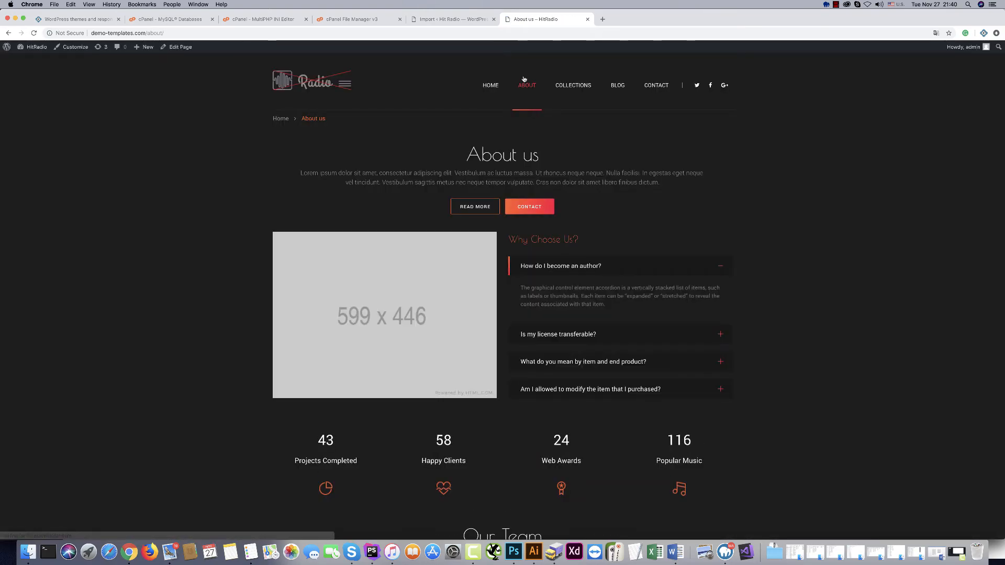
scroll(637, 273, down, 10)
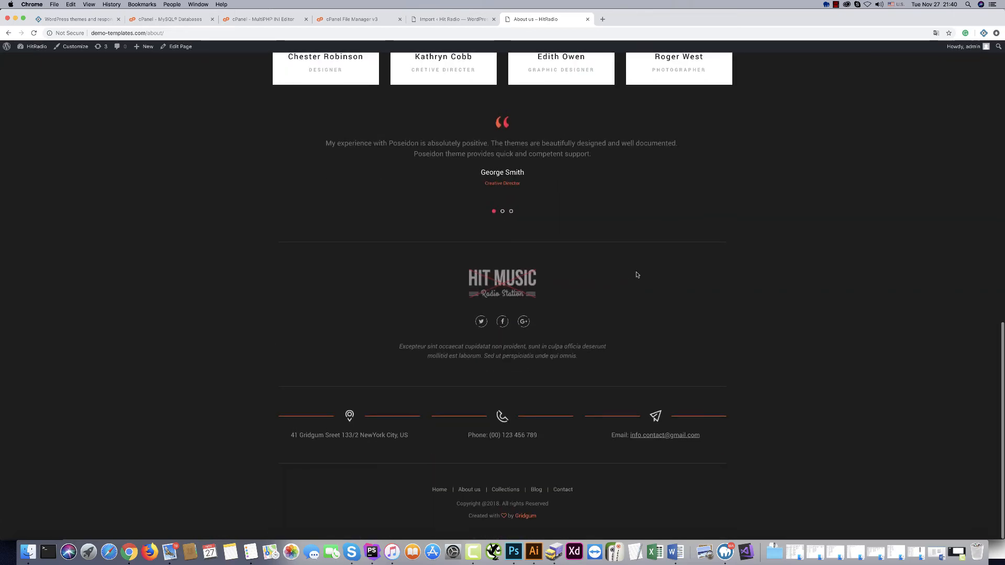
scroll(635, 273, up, 15)
Look through the Collections and Blog pages.
click(572, 87)
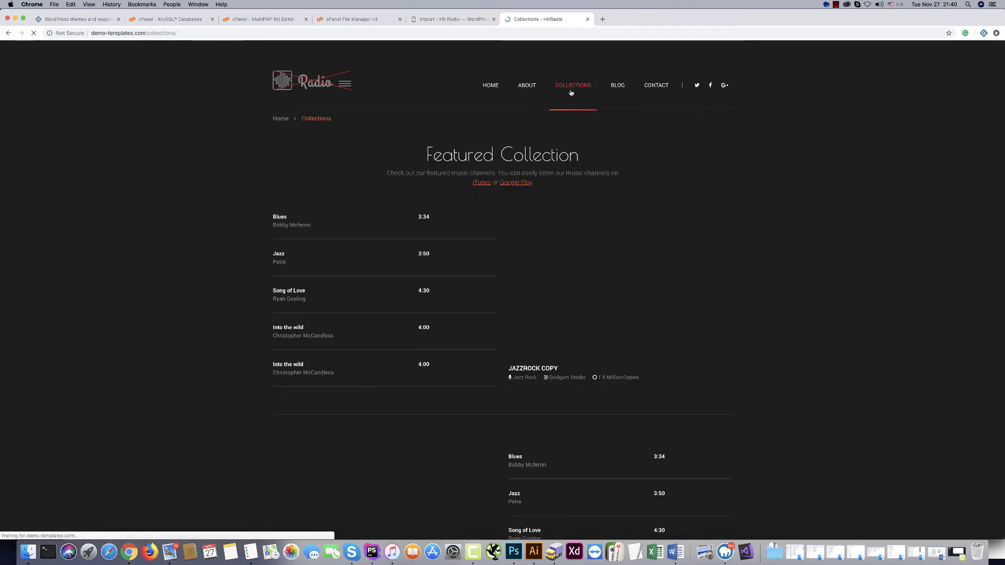
scroll(598, 204, down, 4)
scroll(598, 204, up, 5)
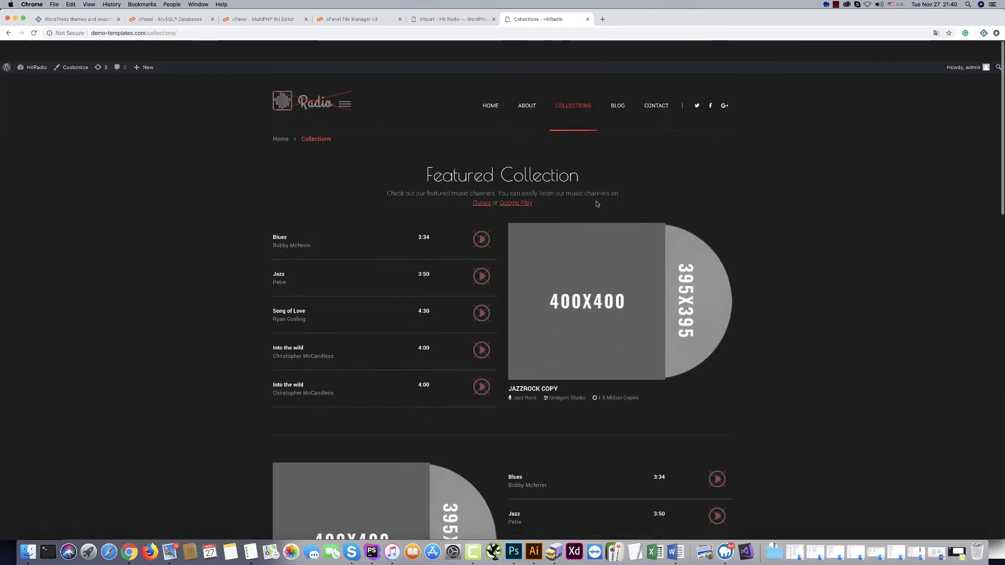
click(618, 87)
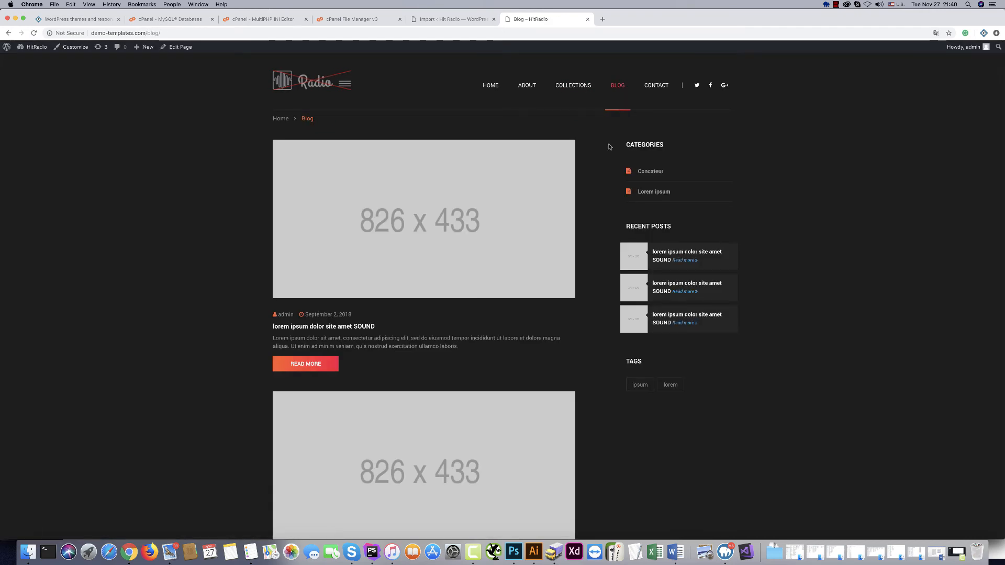
scroll(600, 193, down, 6)
scroll(600, 193, up, 6)
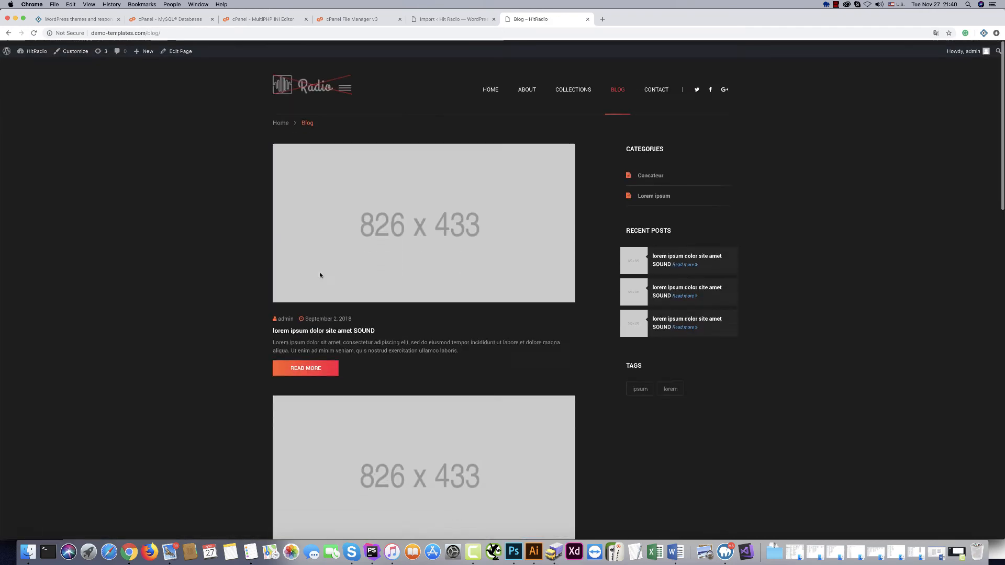
View the first blog post and the Contact page, then return to the admin dashboard.
click(307, 361)
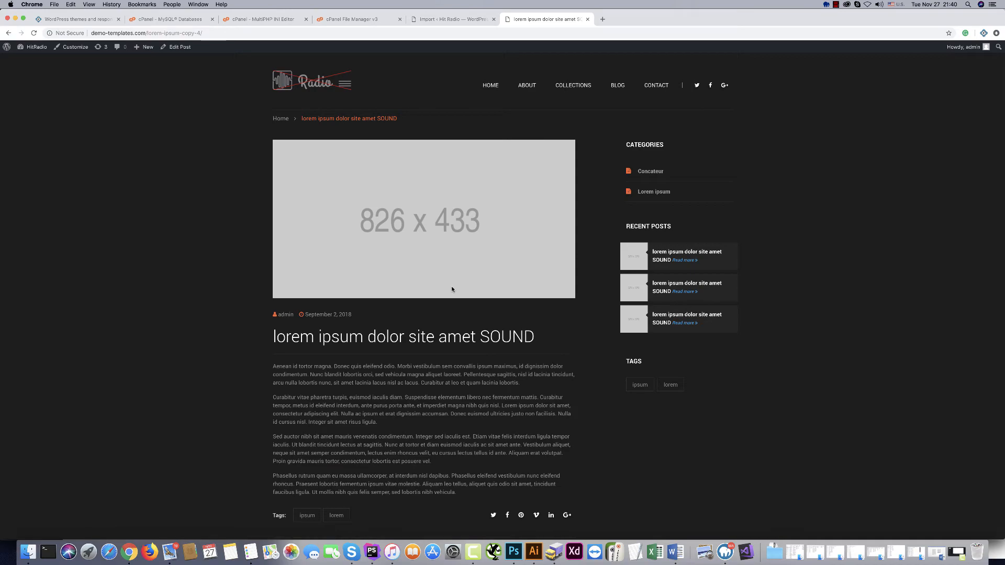
scroll(451, 286, down, 5)
scroll(481, 259, up, 5)
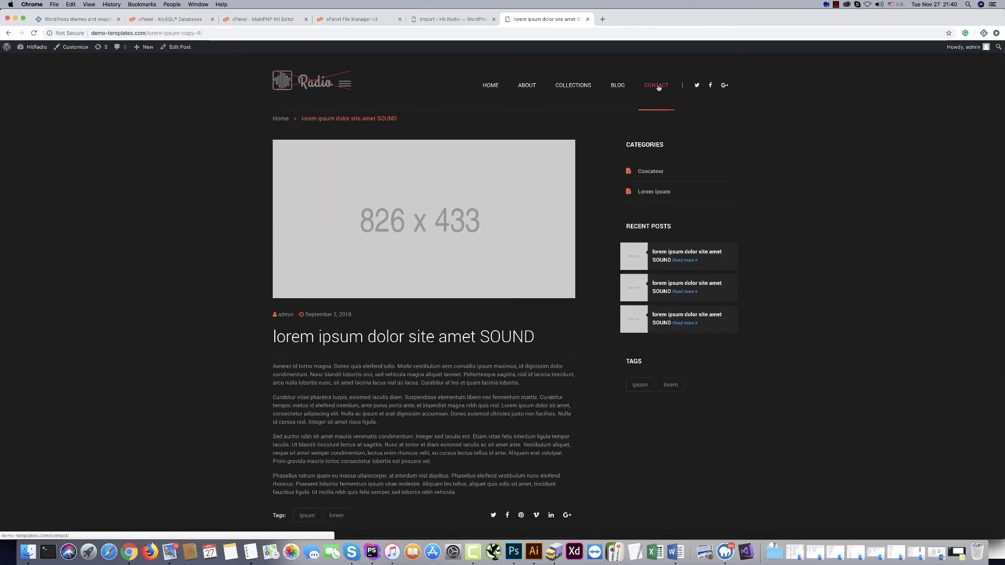
click(656, 87)
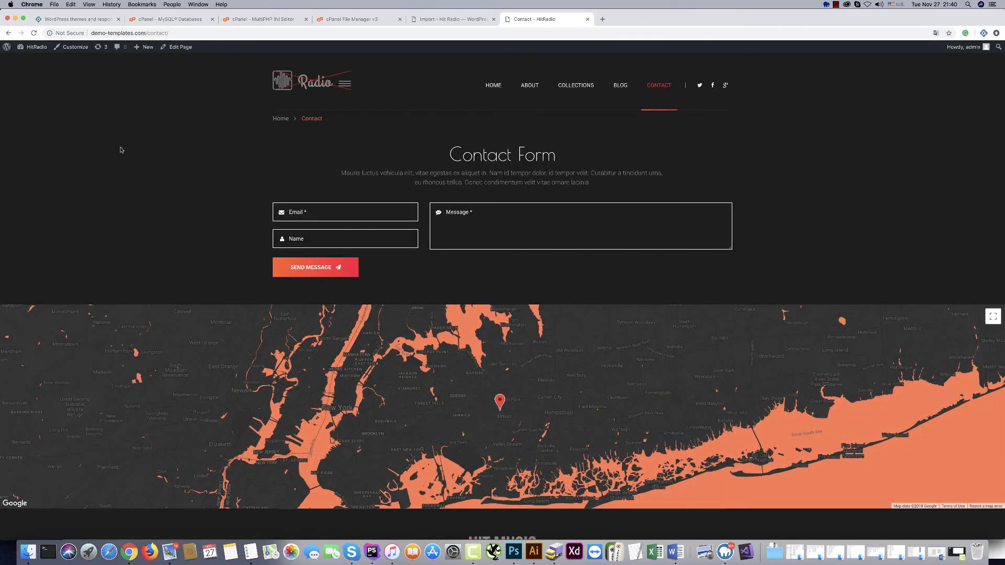
scroll(121, 316, down, 5)
scroll(234, 407, up, 5)
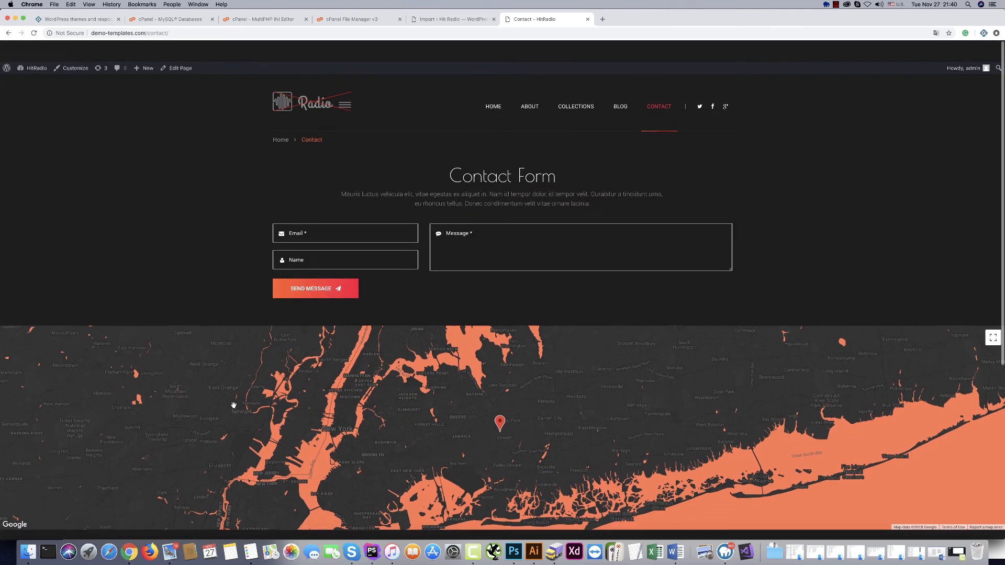
click(37, 47)
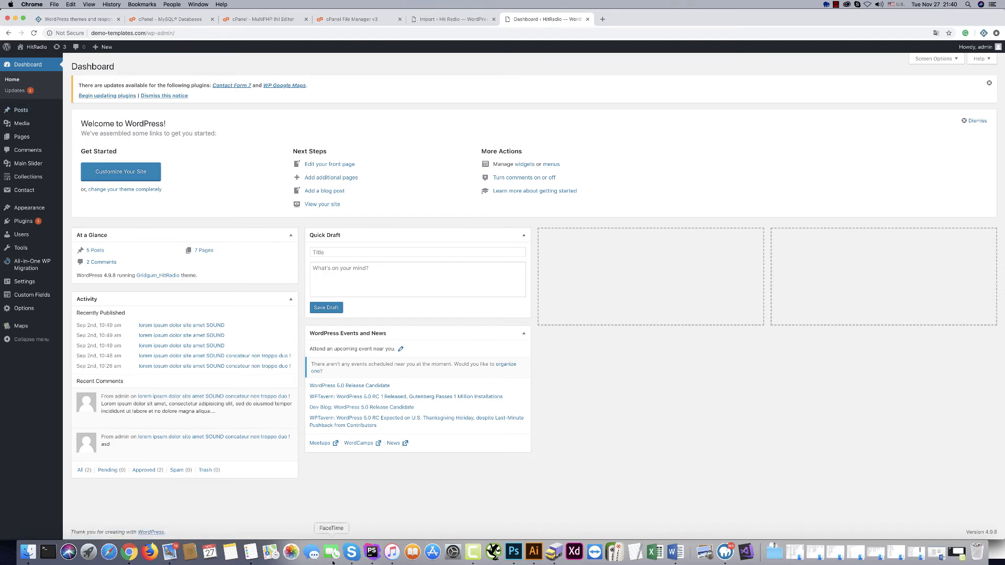
click(676, 553)
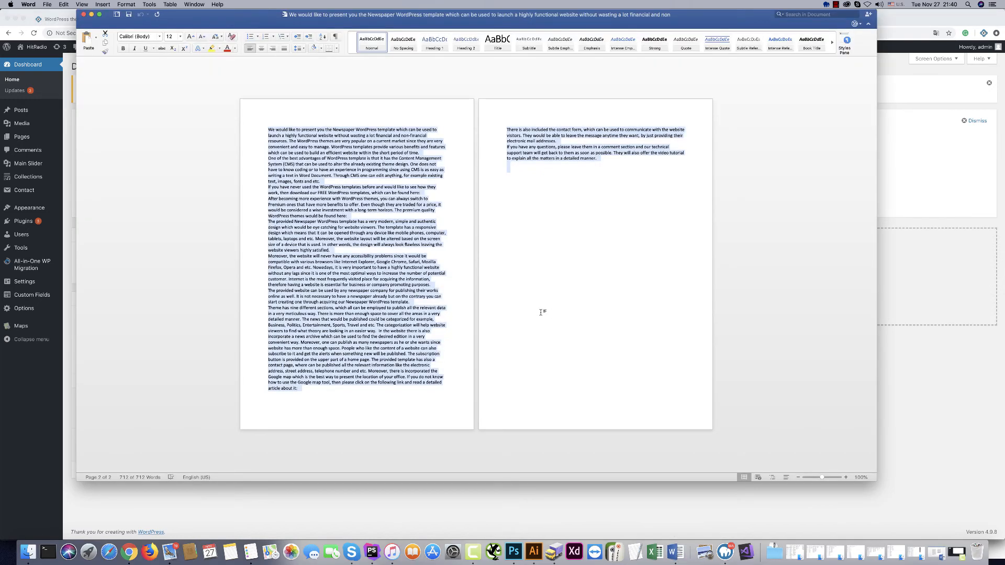
Clear the Word note and enter the admin username and password on two lines.
key(BackSpace)
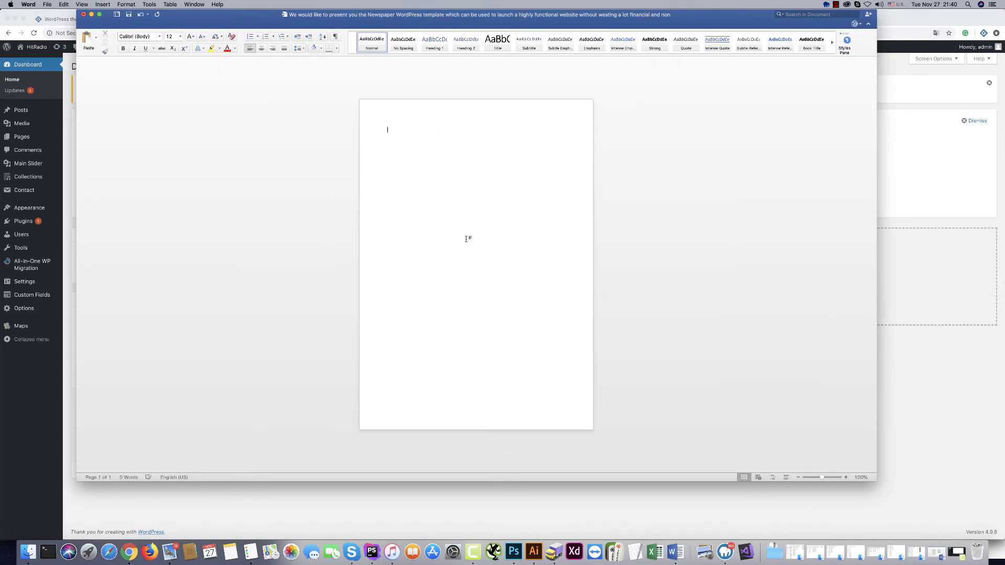
drag(215, 21, 304, 56)
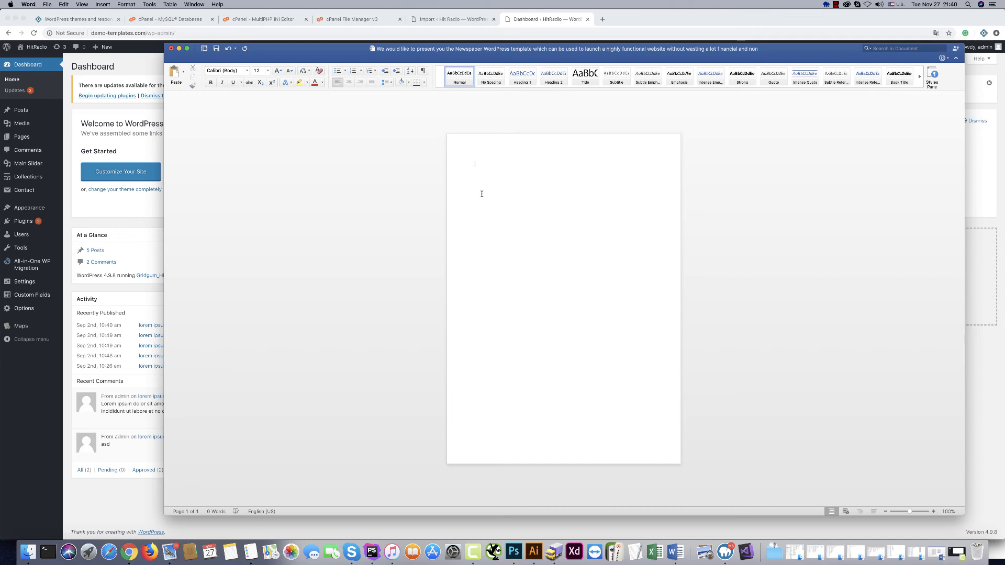
key(Return)
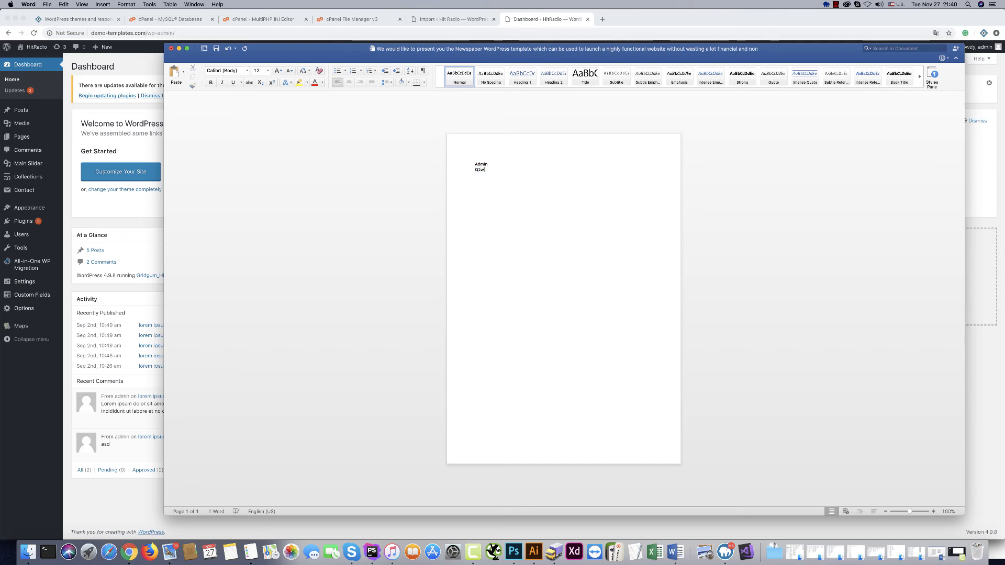
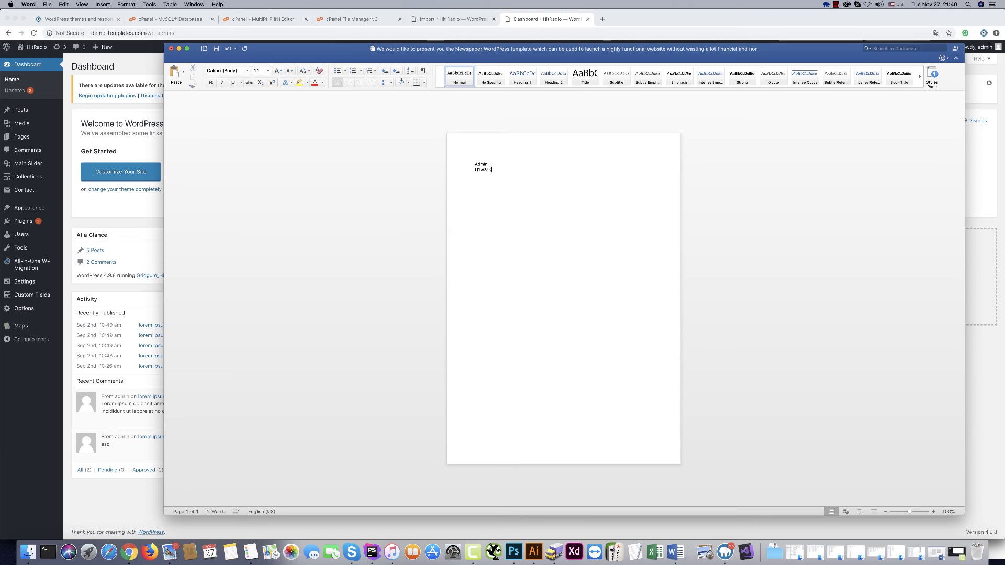
Set both lines of login details to 36 pt.
double_click(478, 163)
drag(522, 172, 462, 165)
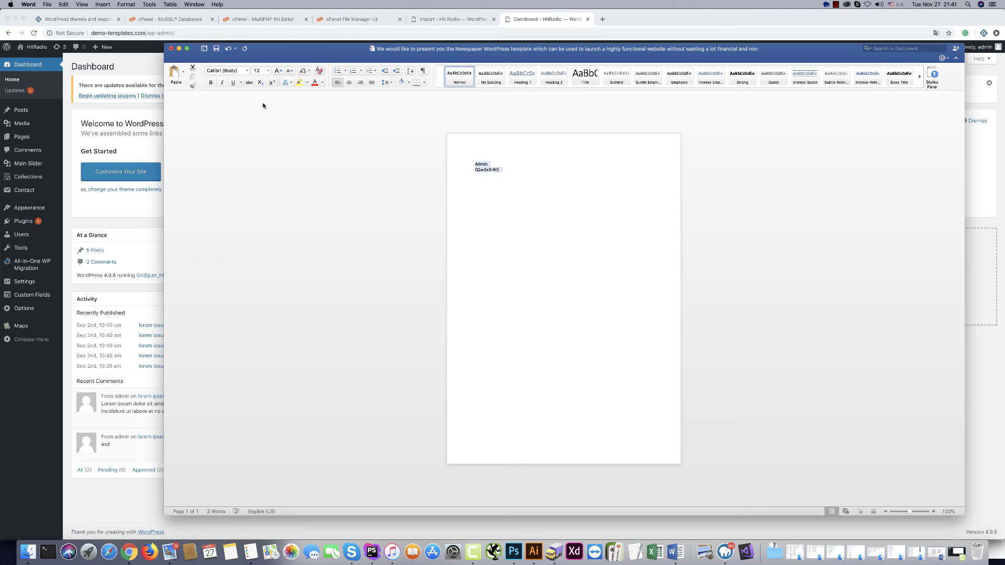
click(262, 70)
click(268, 72)
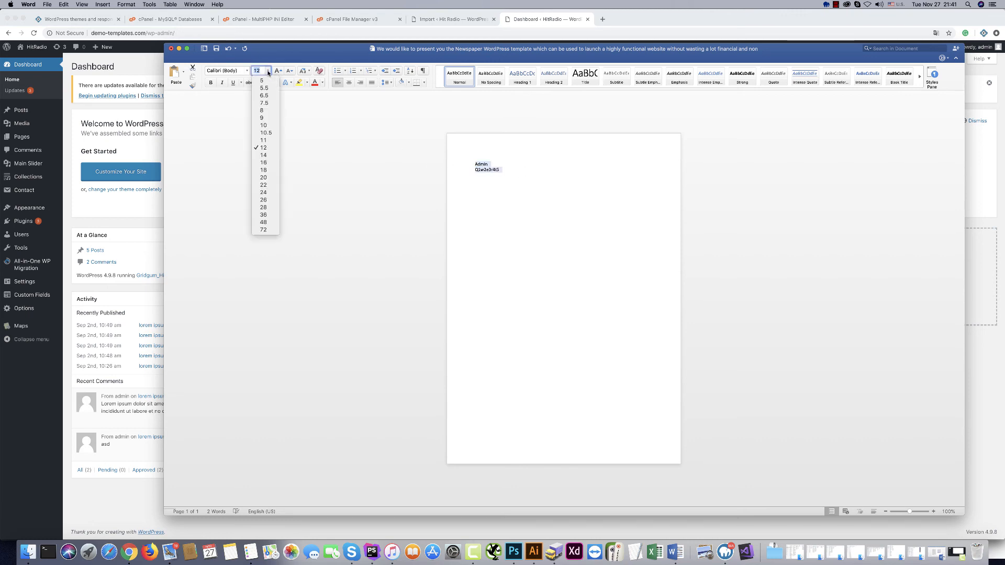
click(264, 215)
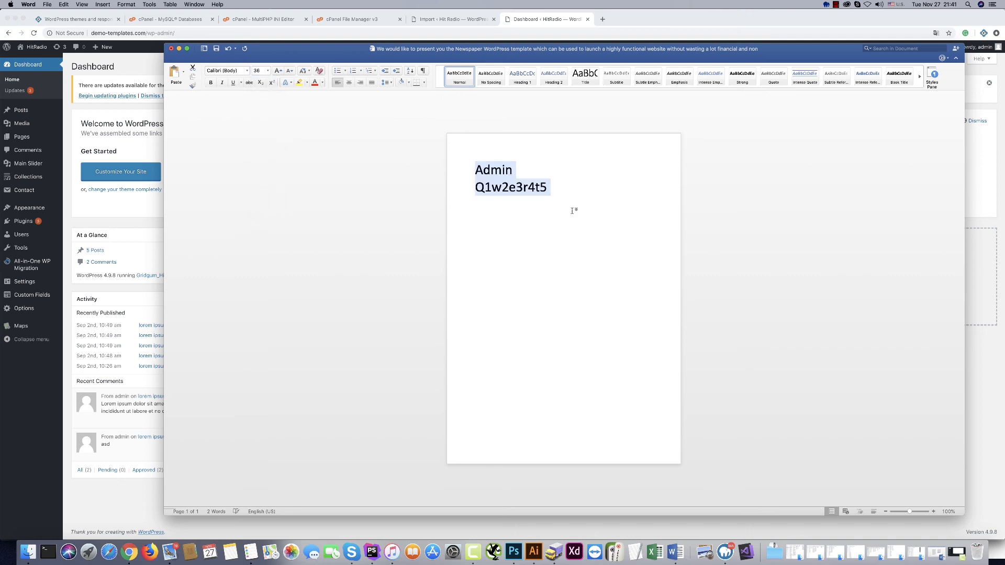
click(650, 217)
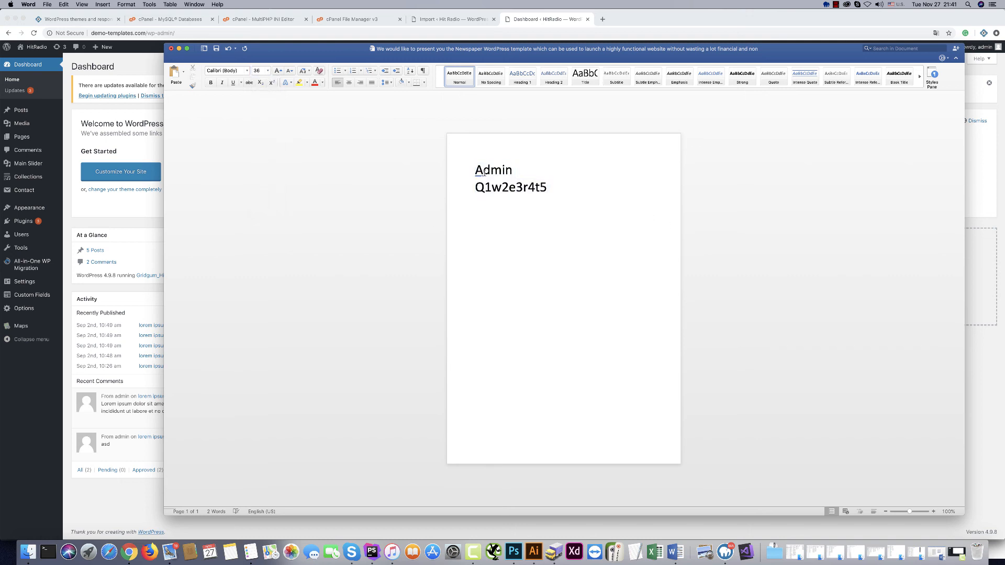
Make the first letters of the username and password lowercase.
drag(484, 173, 476, 173)
text(a)
drag(483, 189, 476, 189)
text(q)
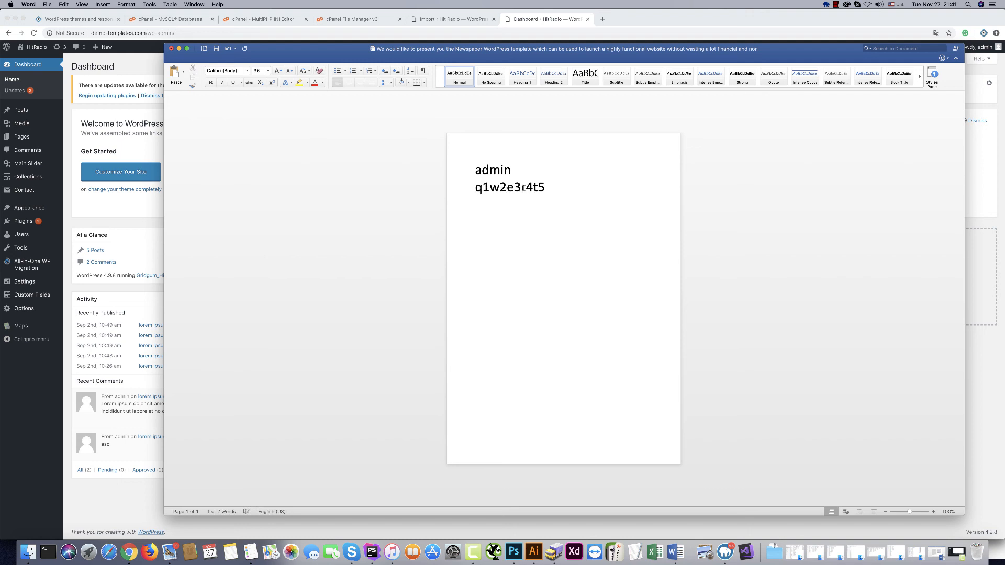
Log out of WordPress from the account menu.
click(114, 499)
mouse_move(972, 49)
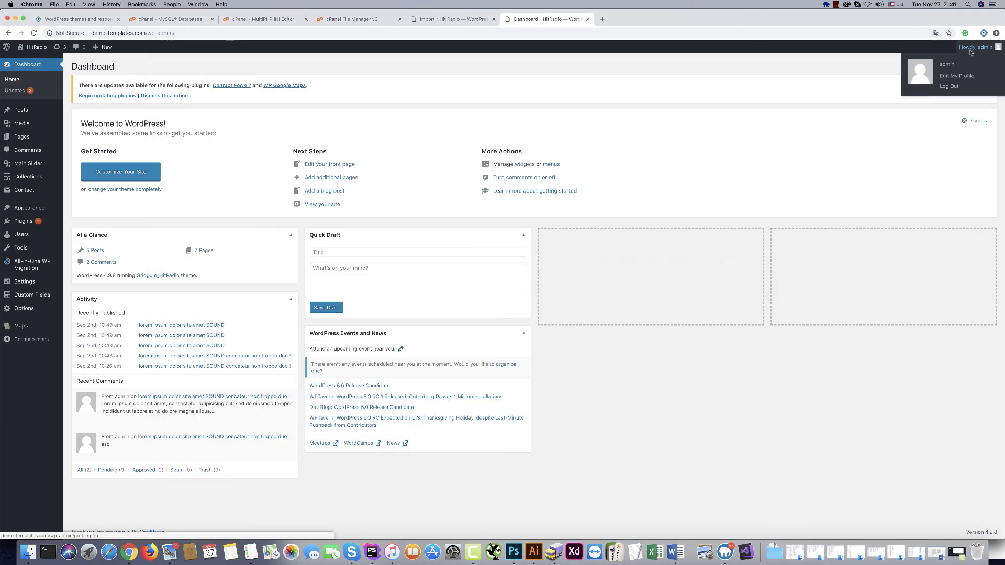
click(948, 87)
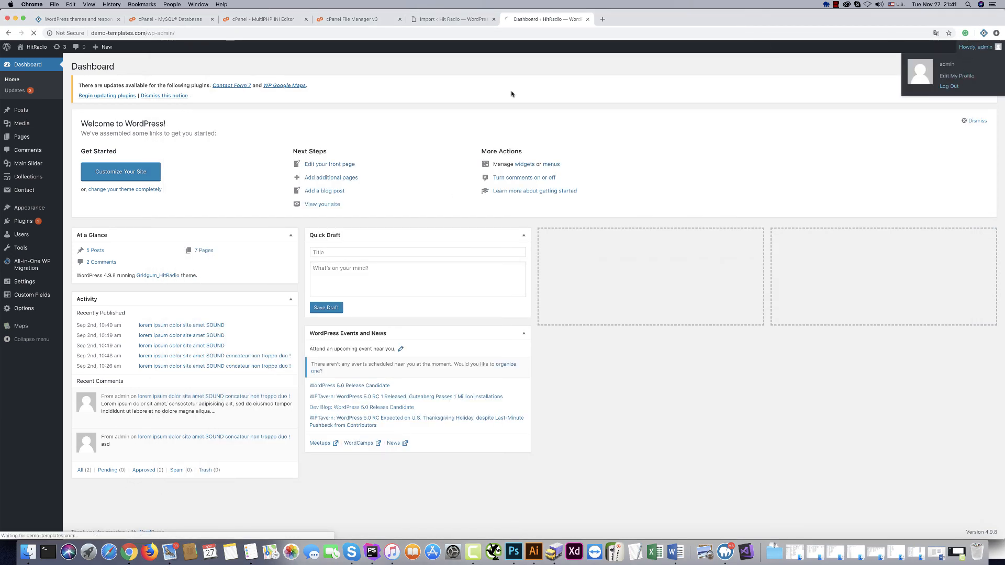